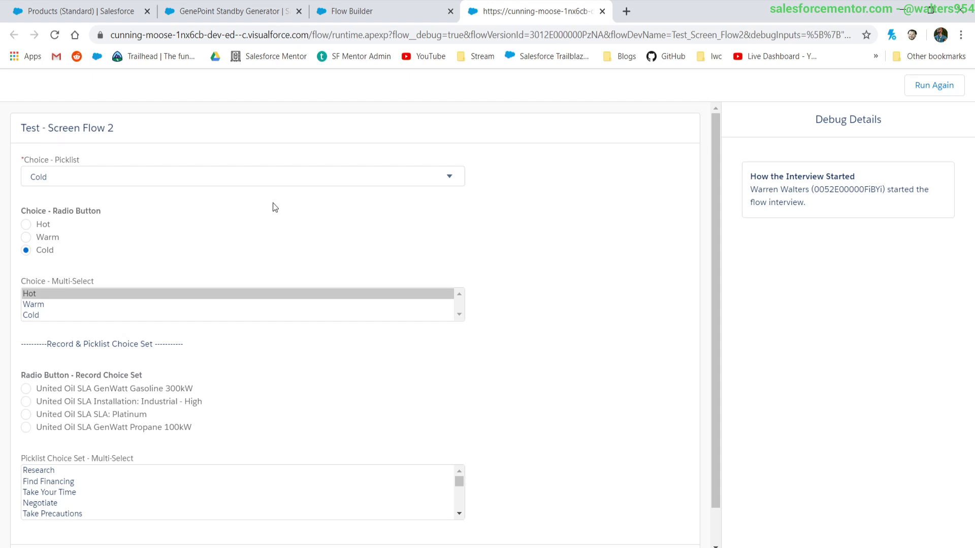
# Examine the Choice - Picklist options and the Record & Picklist Choice Set heading in the running flow
pyautogui.click(59, 184)
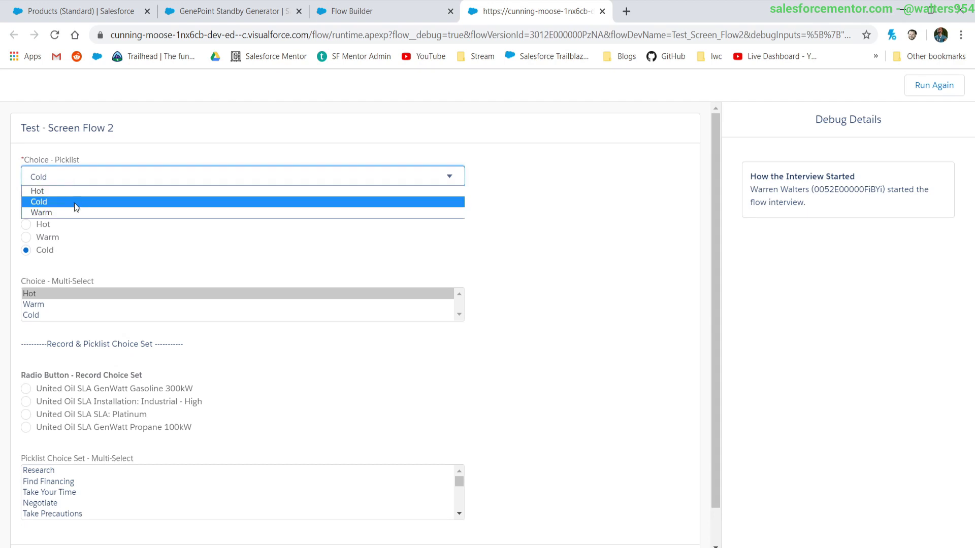
pyautogui.click(245, 264)
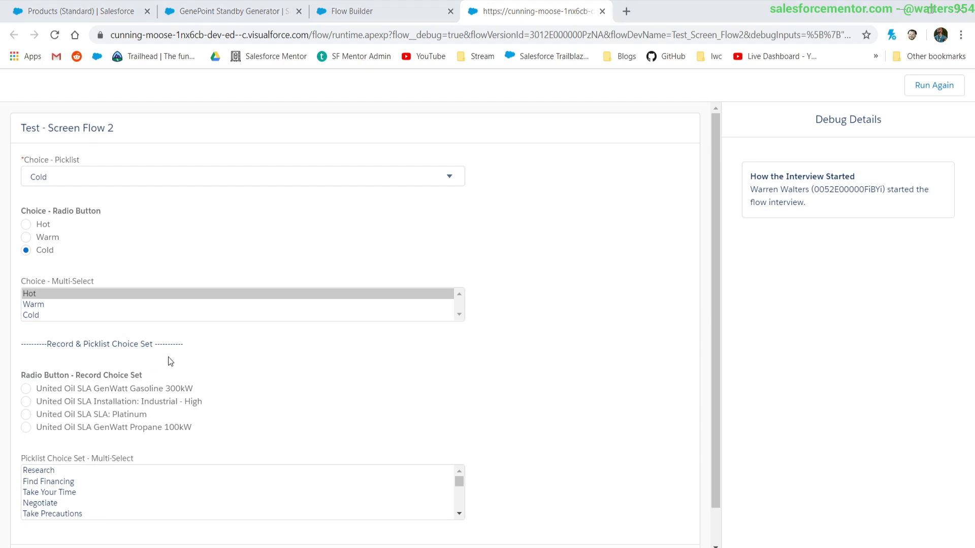
pyautogui.moveTo(153, 345); pyautogui.dragTo(47, 346)
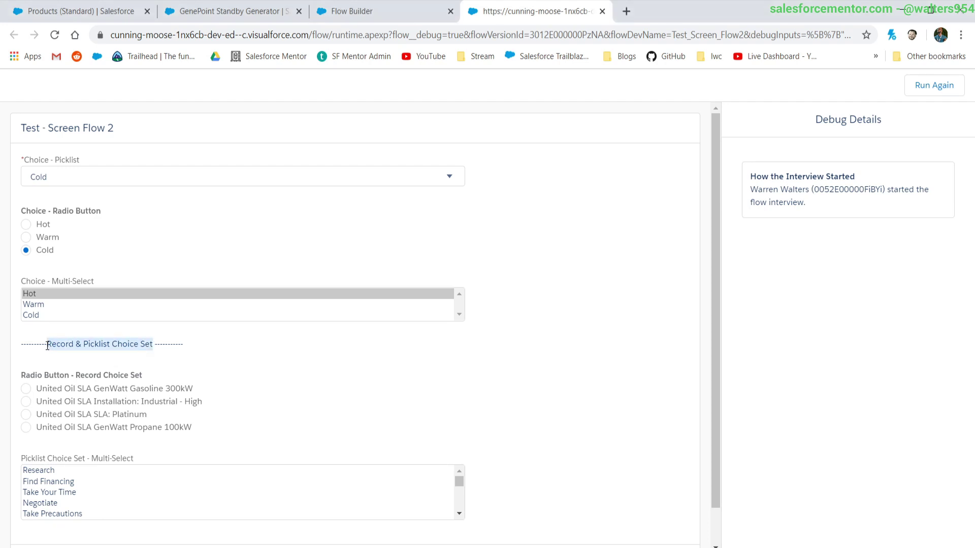
pyautogui.click(227, 358)
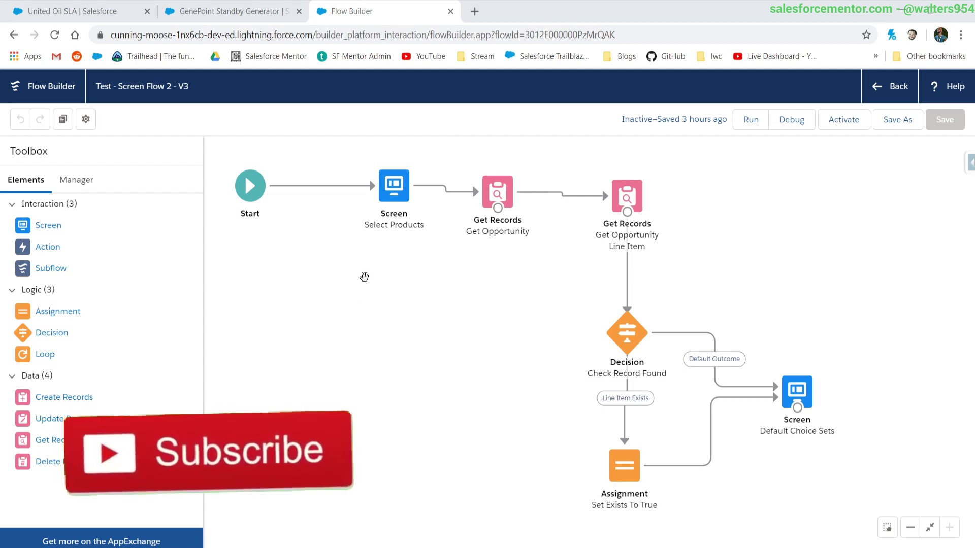
# Open the Select Products screen element and review the settings of its picklist, radio button and multi-select choice components
pyautogui.doubleClick(401, 203)
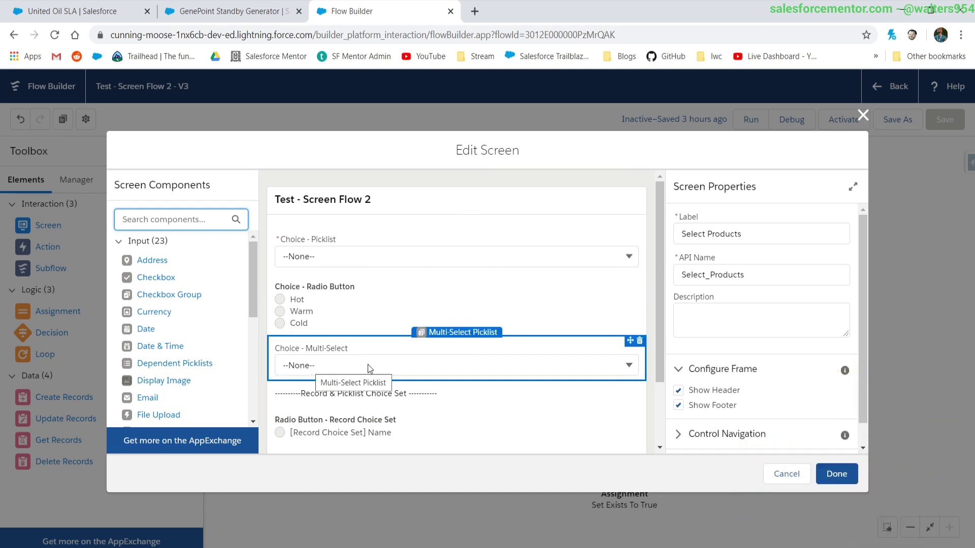
pyautogui.click(318, 255)
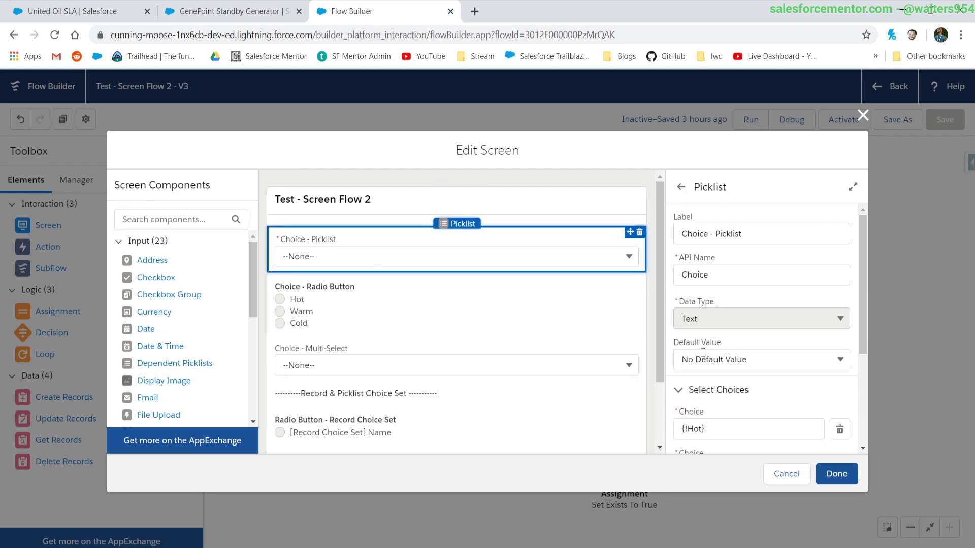
pyautogui.scroll(-3, 717, 388)
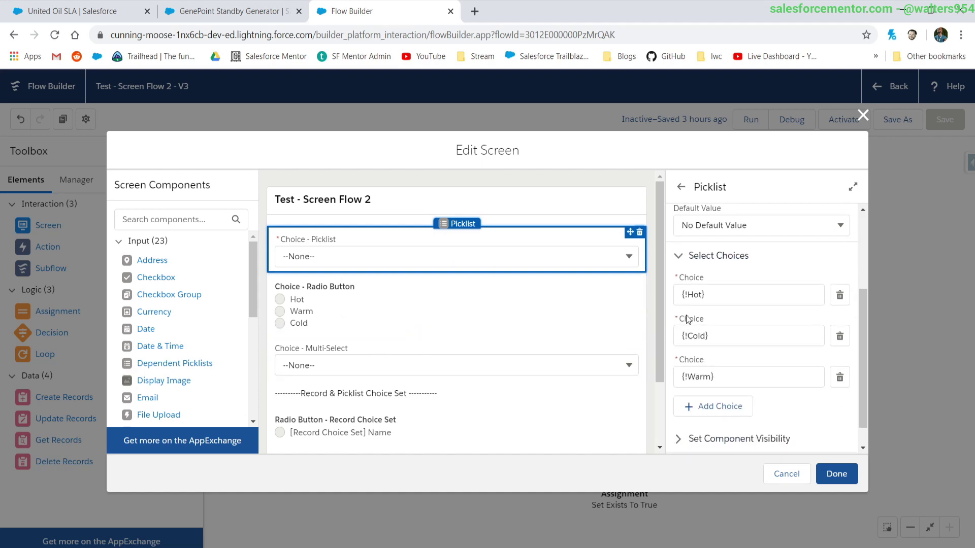
pyautogui.click(586, 323)
pyautogui.scroll(-5, 716, 328)
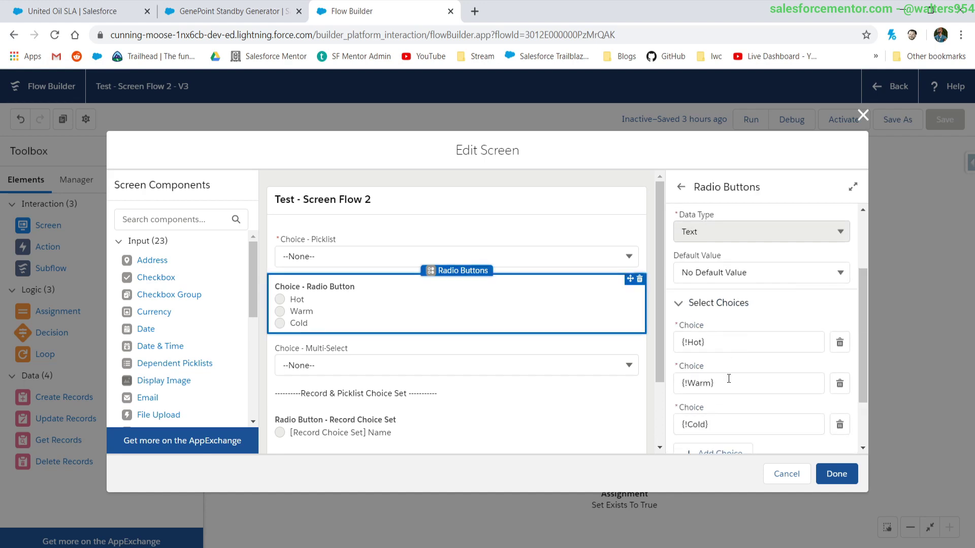
pyautogui.click(484, 358)
pyautogui.click(828, 476)
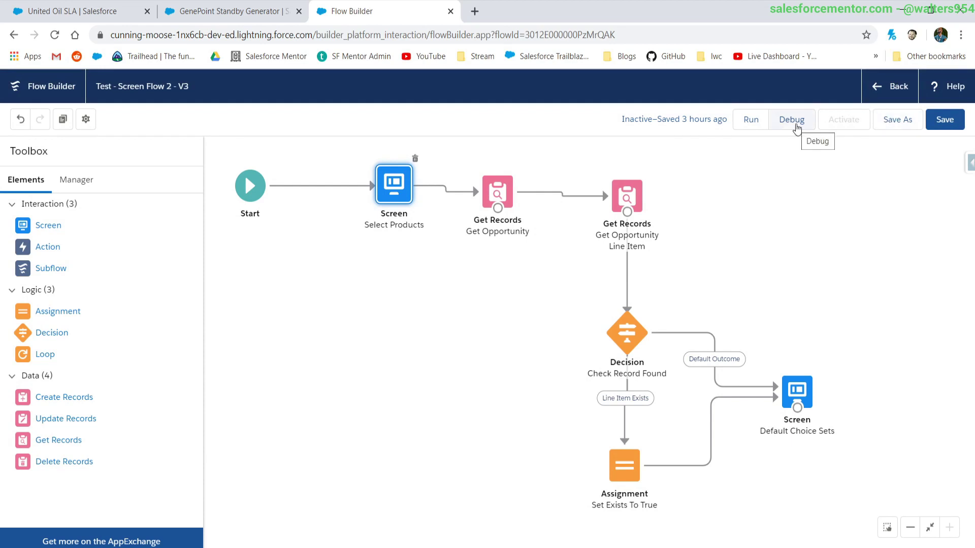
# Run the flow in debug mode with OpportunityId left blank and check the options offered by Choice - Picklist
pyautogui.click(796, 125)
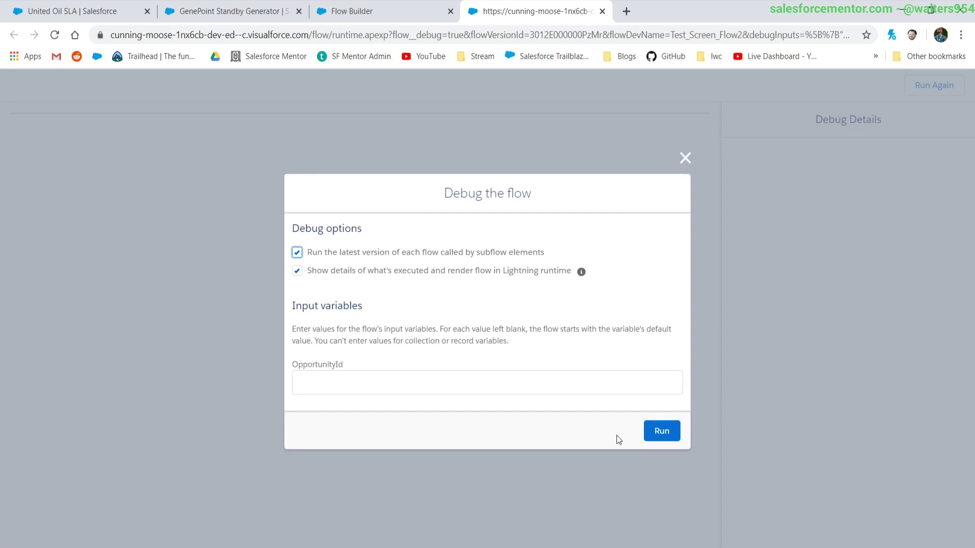
pyautogui.click(662, 431)
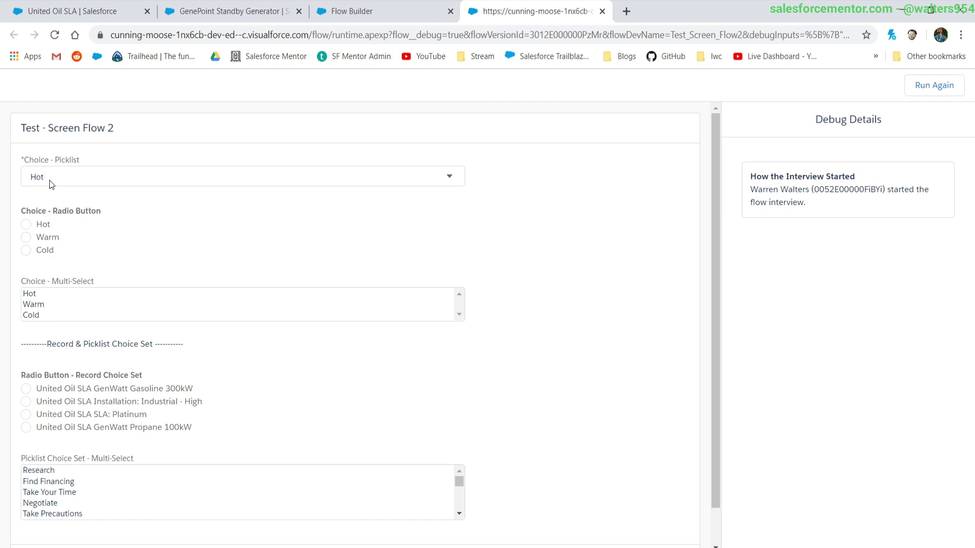
pyautogui.click(86, 181)
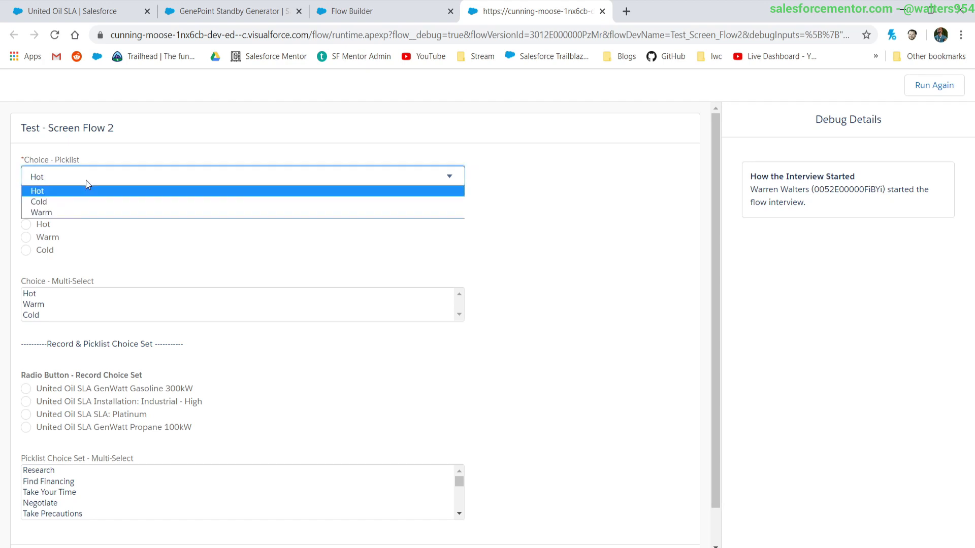
pyautogui.click(585, 193)
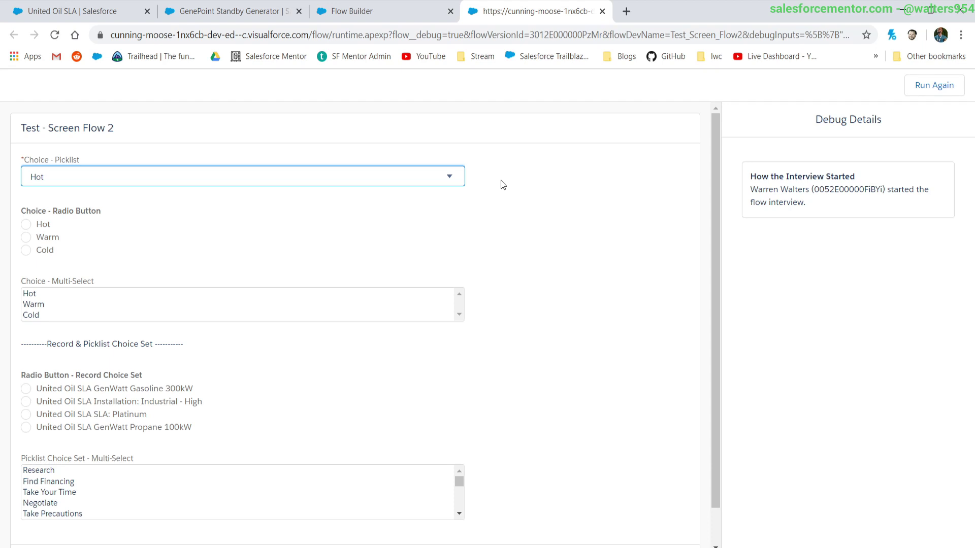
pyautogui.click(282, 178)
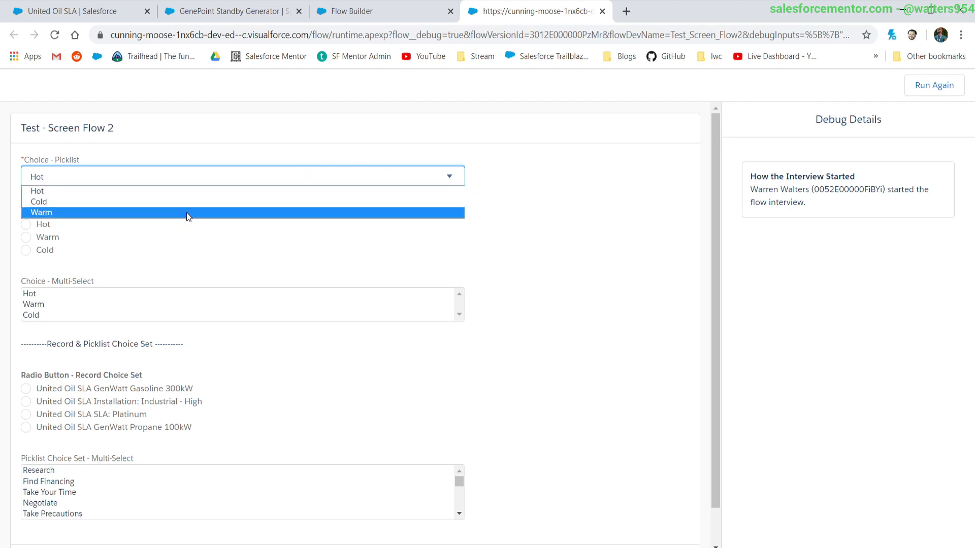
pyautogui.click(584, 236)
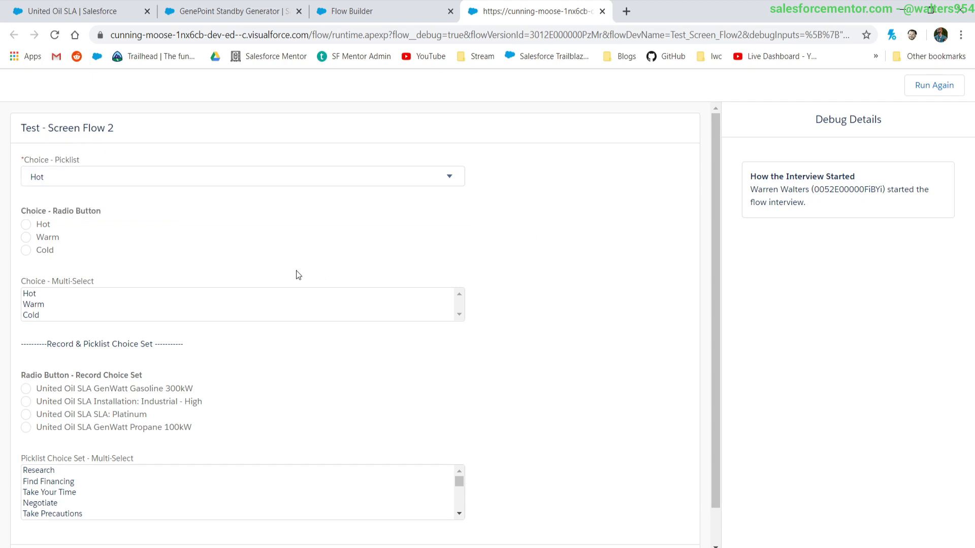
# Test the choice inputs by selecting the Hot radio button and all three values, Hot, Warm and Cold, in Choice - Multi-Select
pyautogui.click(41, 251)
pyautogui.click(40, 223)
pyautogui.click(46, 294)
pyautogui.press('Down')
pyautogui.press('Down')
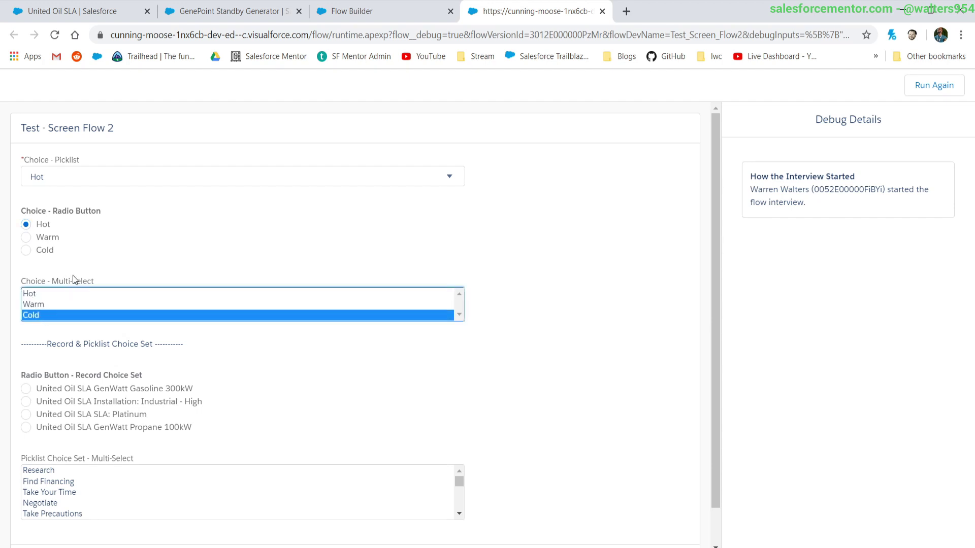
pyautogui.keyDown('ctrl'); pyautogui.click(60, 294); pyautogui.keyUp('ctrl')
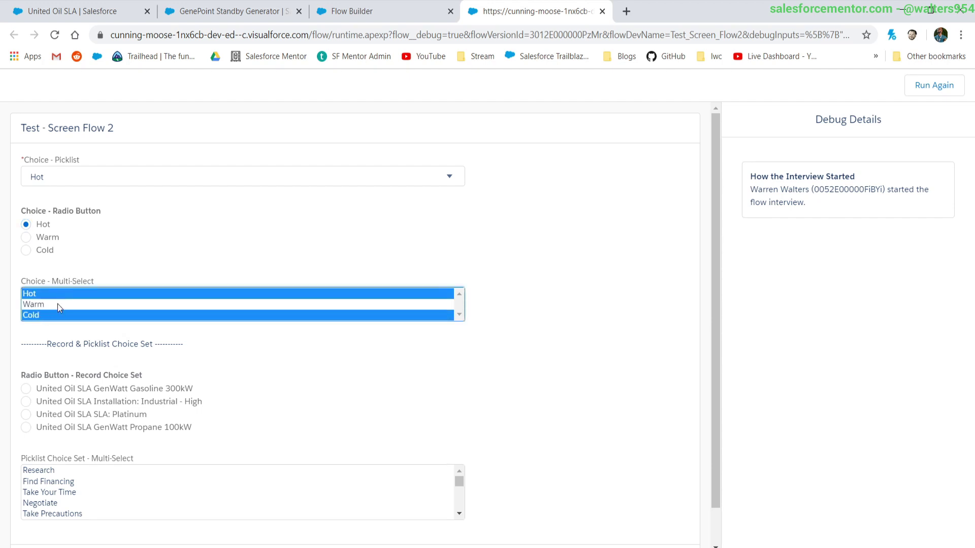
pyautogui.keyDown('ctrl'); pyautogui.click(57, 304); pyautogui.keyUp('ctrl')
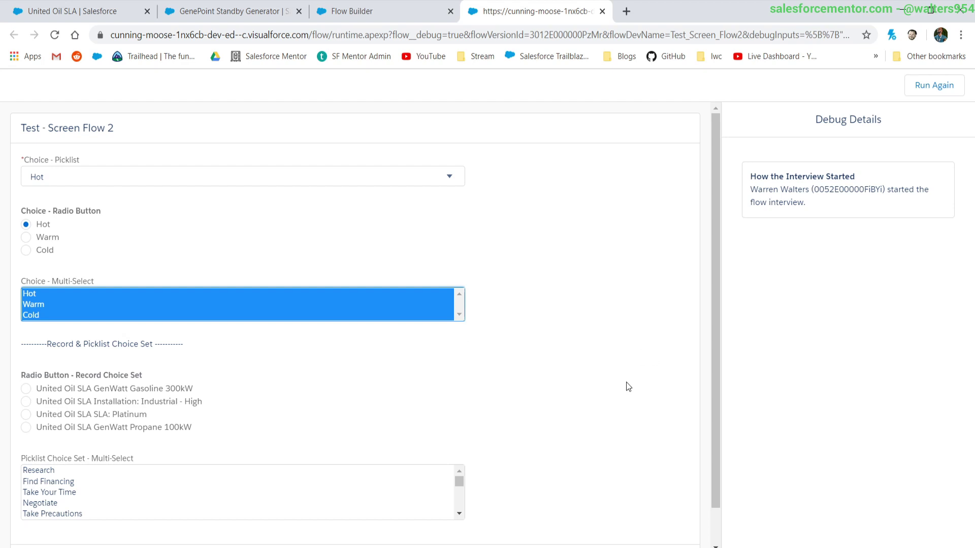
pyautogui.click(508, 257)
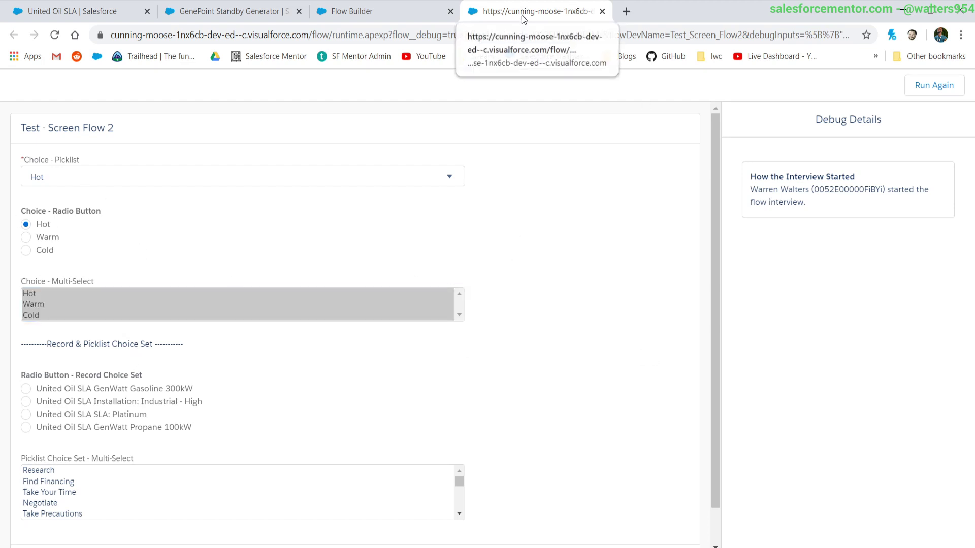
# Deselect Warm in the Choice - Multi-Select list and close the debug run
pyautogui.keyDown('shift'); pyautogui.click(173, 310); pyautogui.keyUp('shift')
pyautogui.keyDown('ctrl'); pyautogui.click(173, 305); pyautogui.keyUp('ctrl')
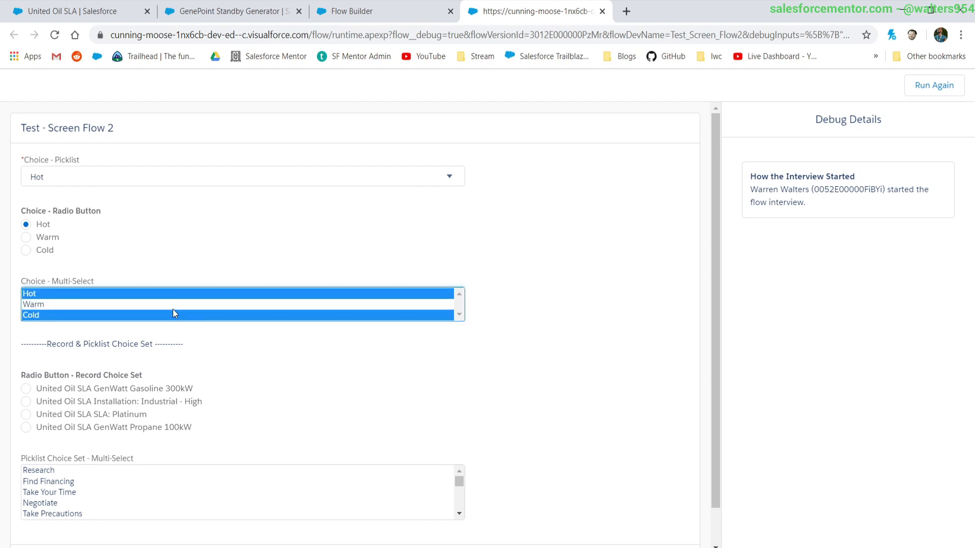
pyautogui.click(602, 11)
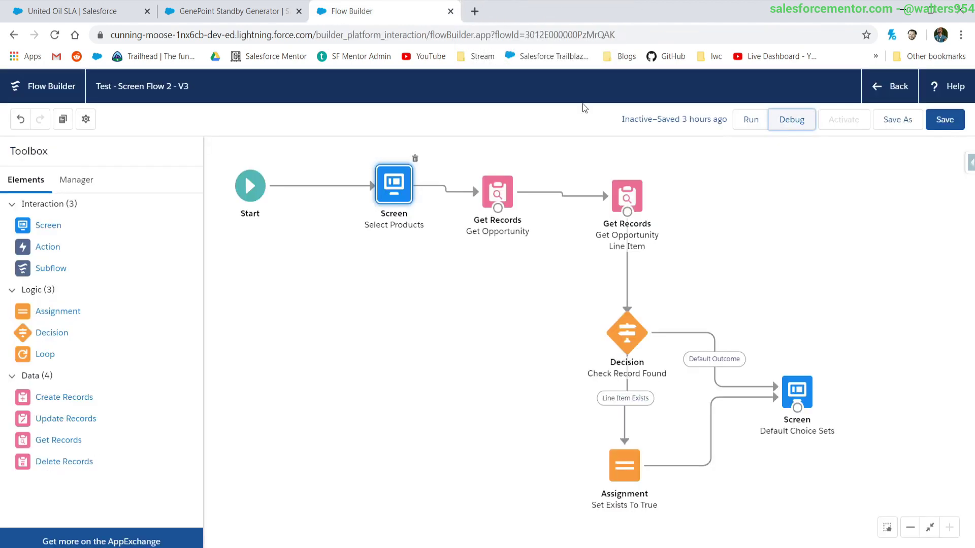
# Open the Select Products screen element and set the default value of Choice - Picklist to Cold
pyautogui.doubleClick(387, 189)
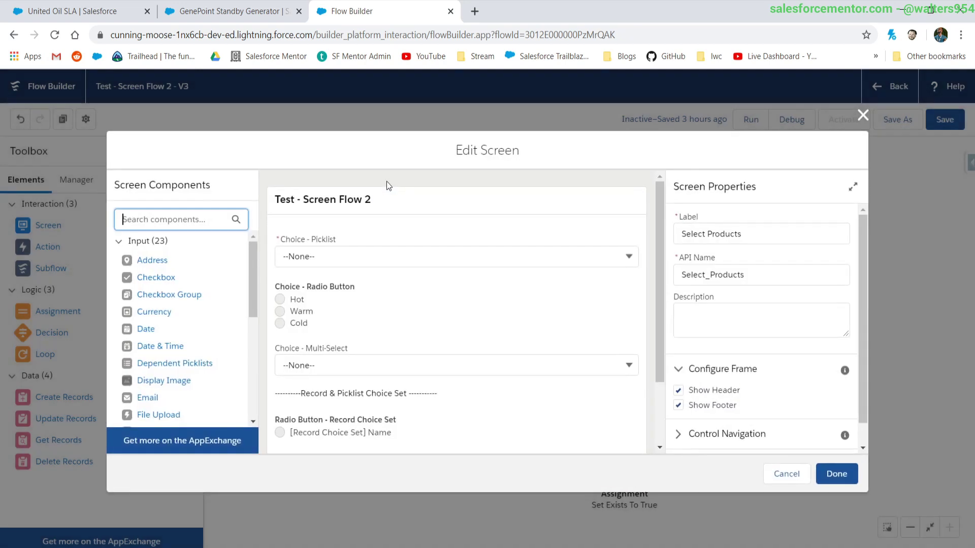
pyautogui.click(315, 263)
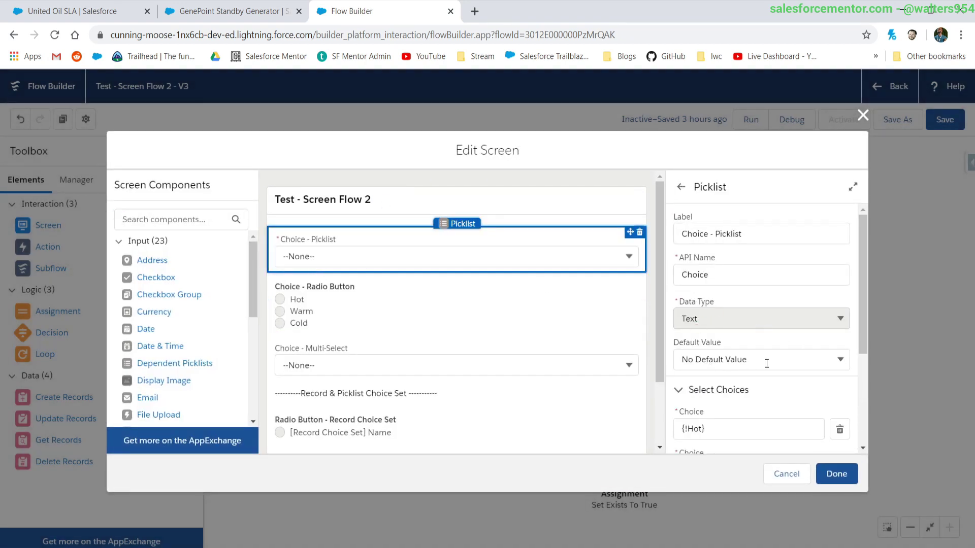
pyautogui.scroll(-1, 767, 364)
pyautogui.scroll(-3, 766, 364)
pyautogui.click(726, 227)
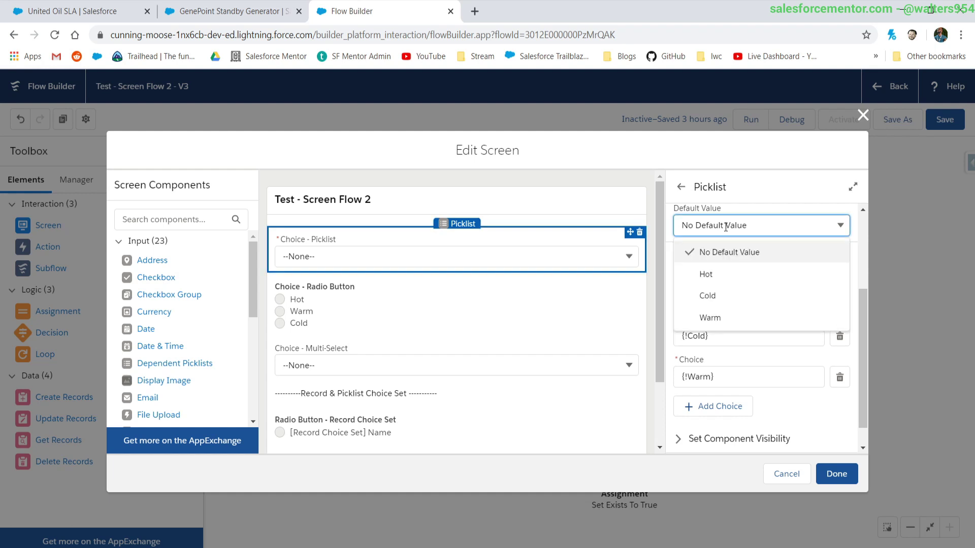
pyautogui.click(699, 302)
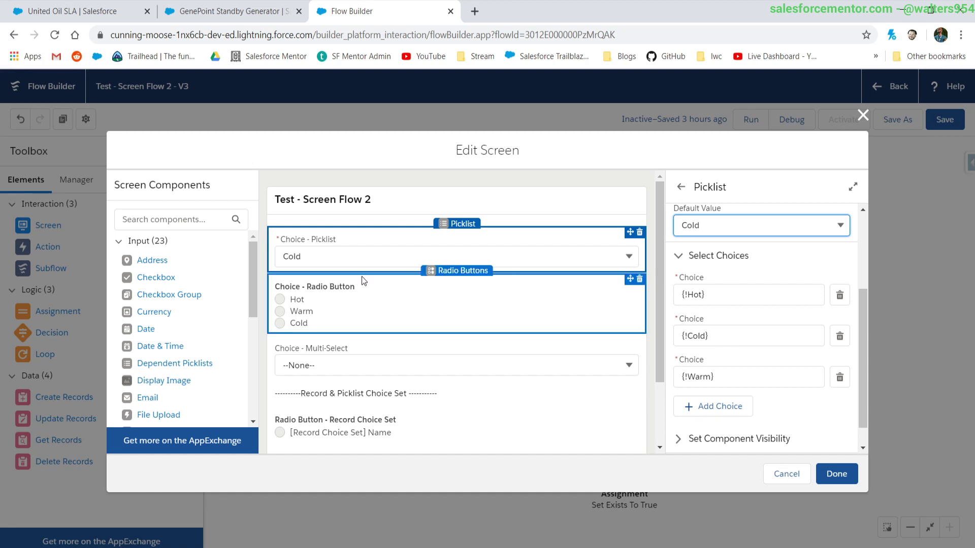
# Set the default value of the Choice - Radio Button component to Cold
pyautogui.click(363, 298)
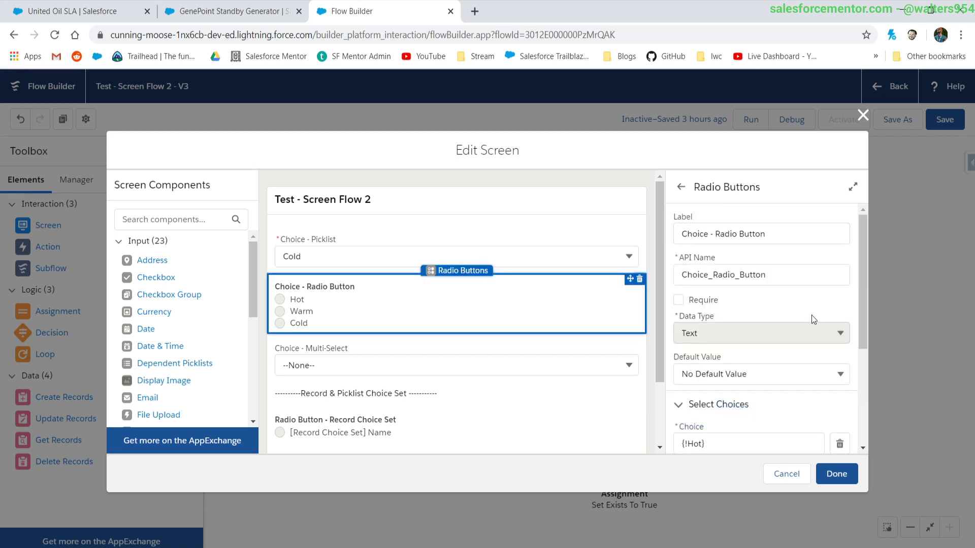
pyautogui.scroll(-3, 809, 319)
pyautogui.scroll(2, 736, 315)
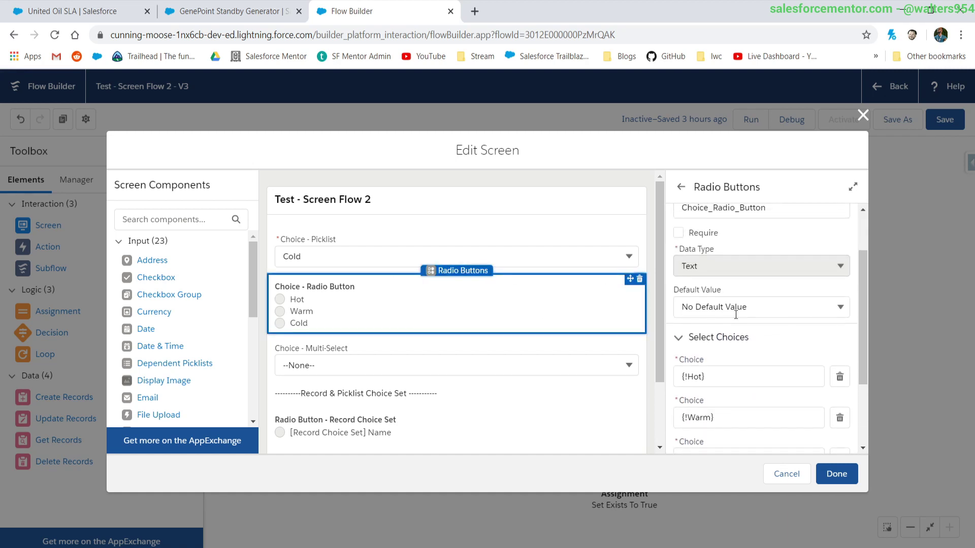
pyautogui.click(732, 310)
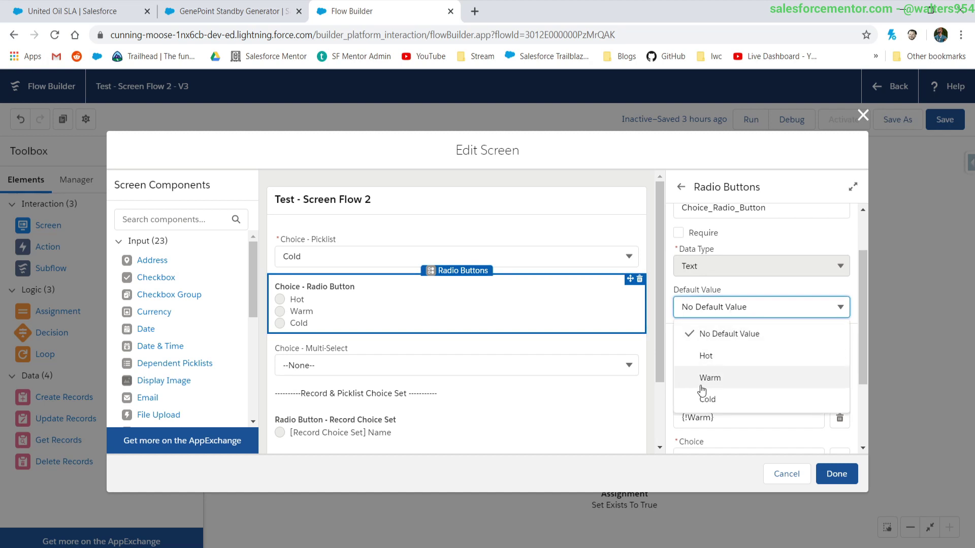
pyautogui.click(733, 399)
pyautogui.scroll(-1, 731, 346)
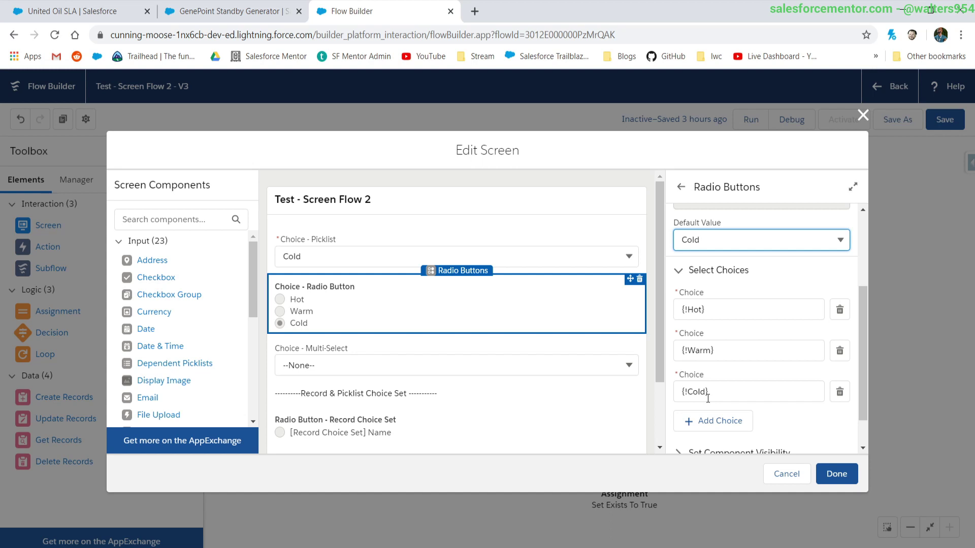
# Try Warm, Hot and Cold as the default value of Choice - Multi-Select, and settle on Hot
pyautogui.click(510, 378)
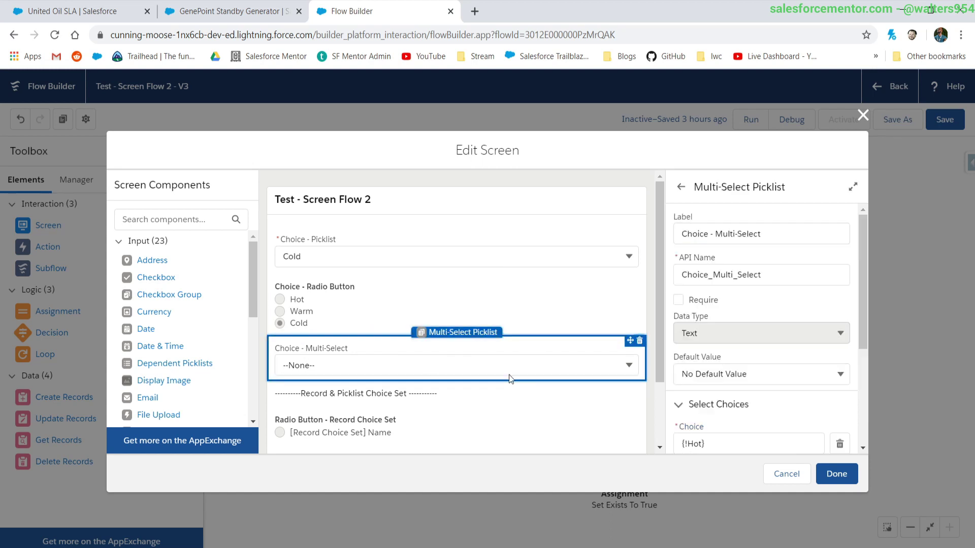
pyautogui.scroll(-3, 757, 374)
pyautogui.click(693, 241)
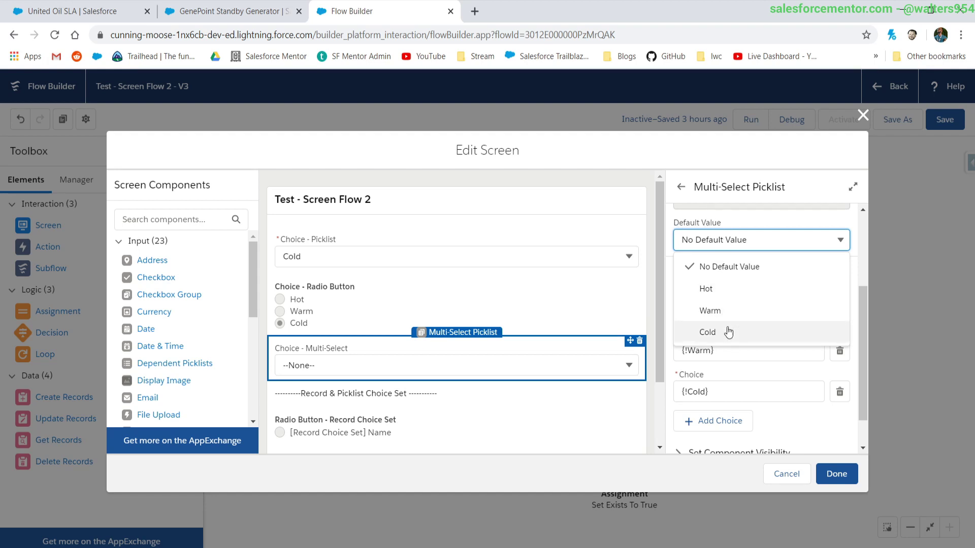
pyautogui.click(711, 310)
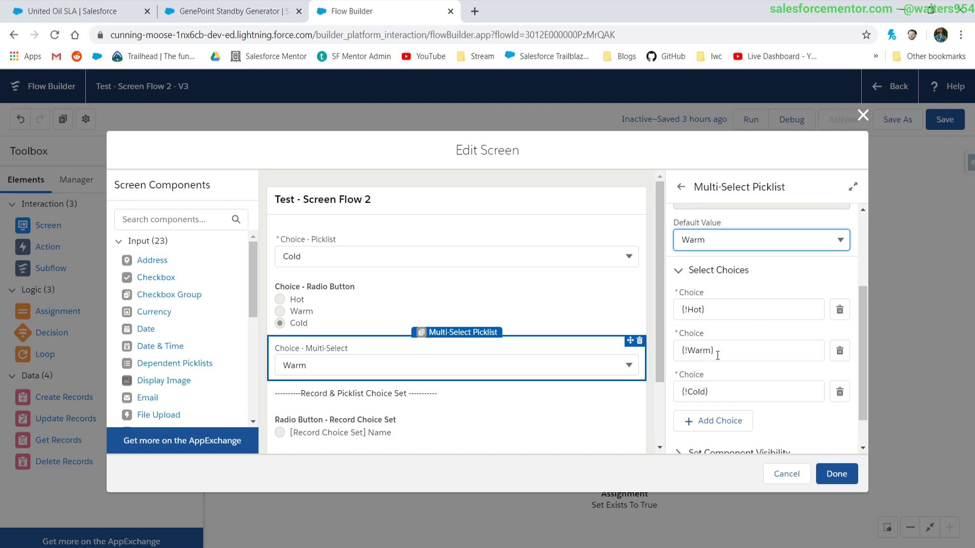
pyautogui.click(724, 244)
pyautogui.click(706, 288)
pyautogui.click(721, 243)
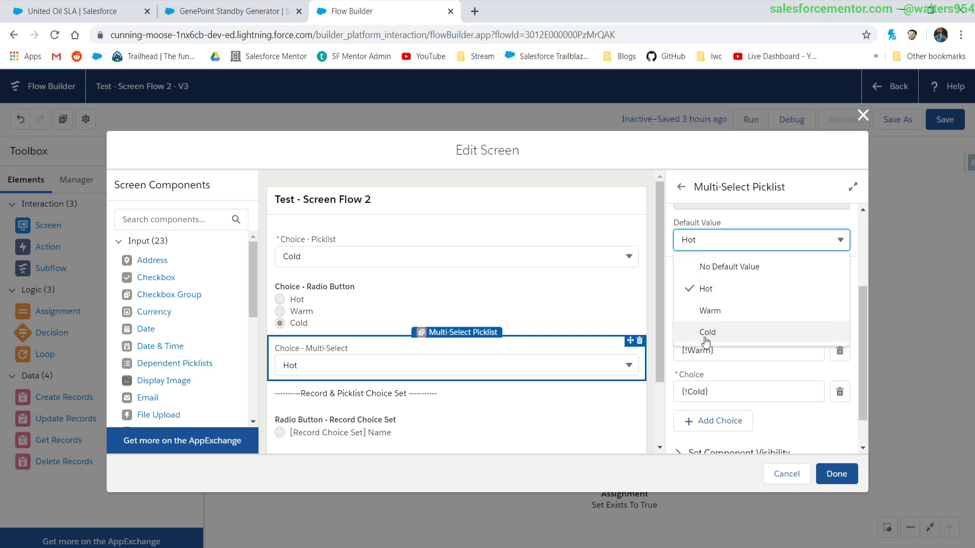
pyautogui.click(707, 332)
pyautogui.click(726, 244)
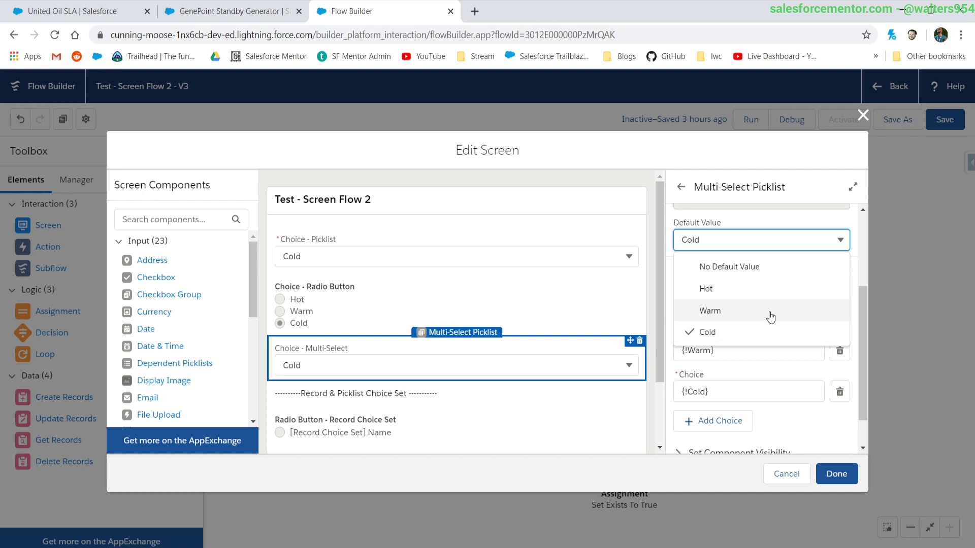
pyautogui.click(757, 290)
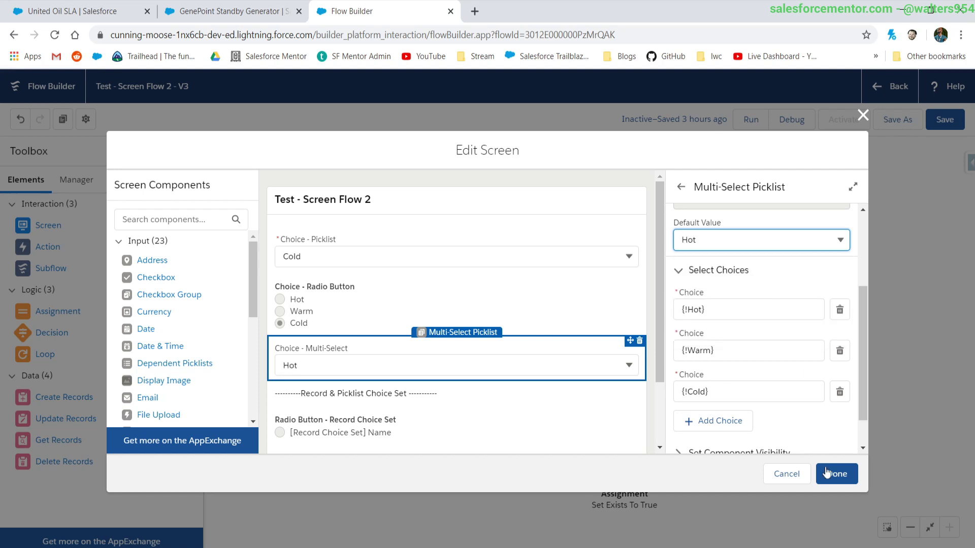
# Save the flow with the edited Select Products screen and start a debug run
pyautogui.click(836, 473)
pyautogui.click(944, 120)
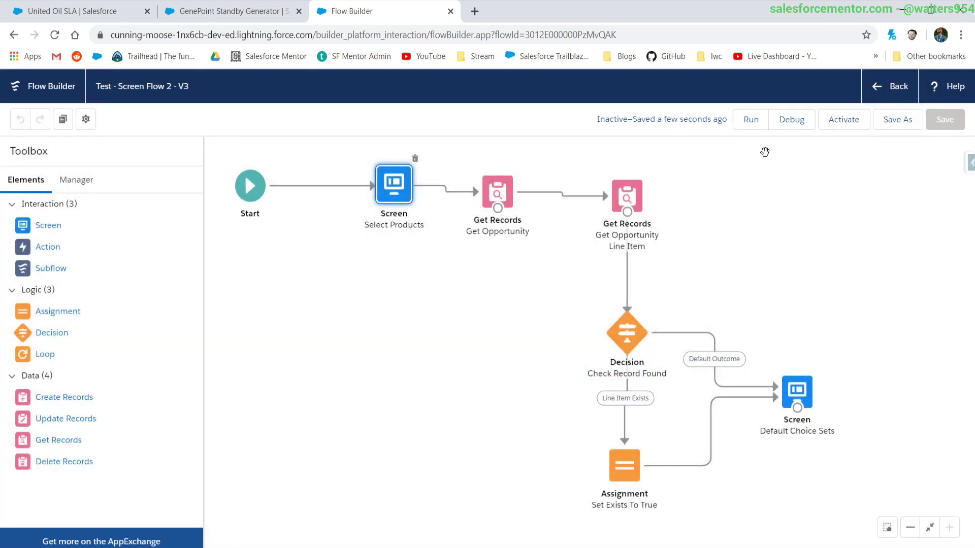
pyautogui.click(801, 127)
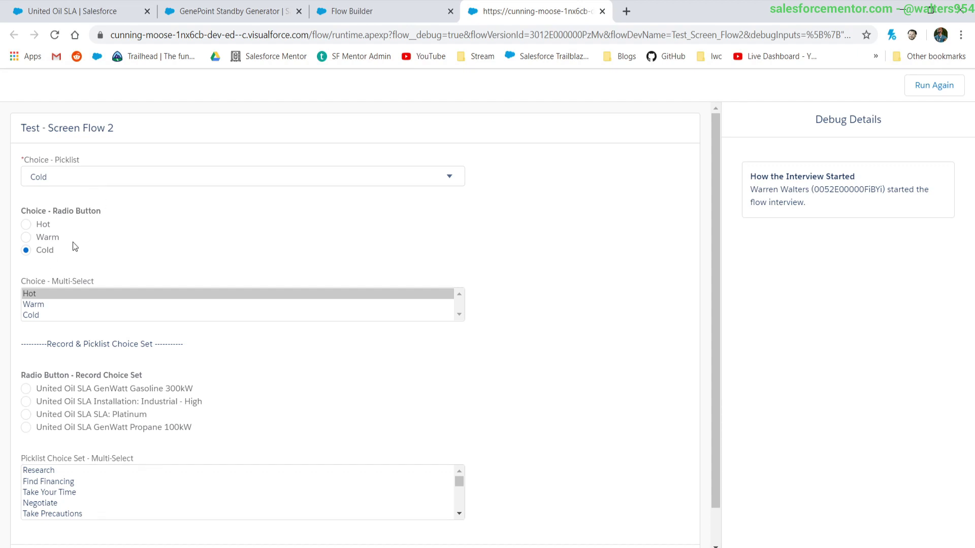
# Select Warm in addition to Hot in the Choice - Multi-Select list of the debug run
pyautogui.click(42, 294)
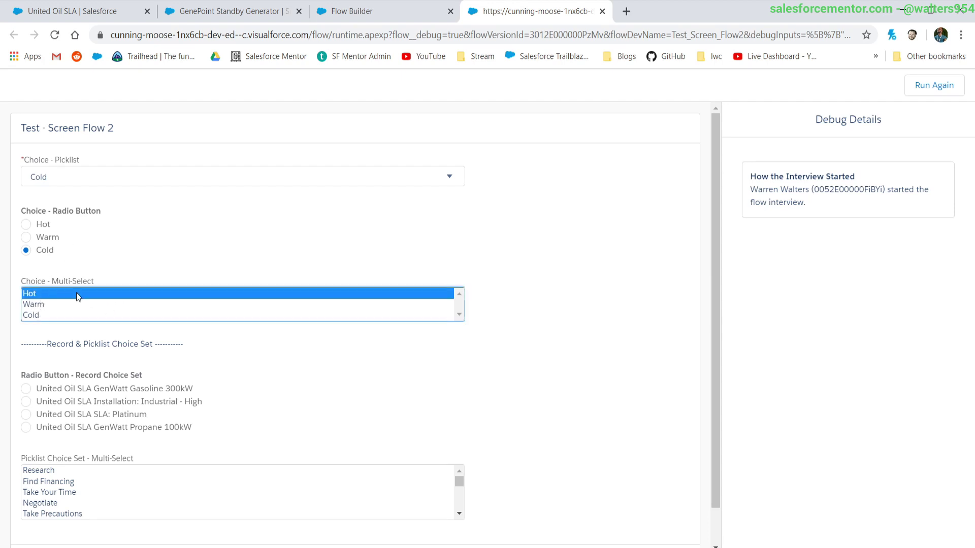
pyautogui.click(127, 276)
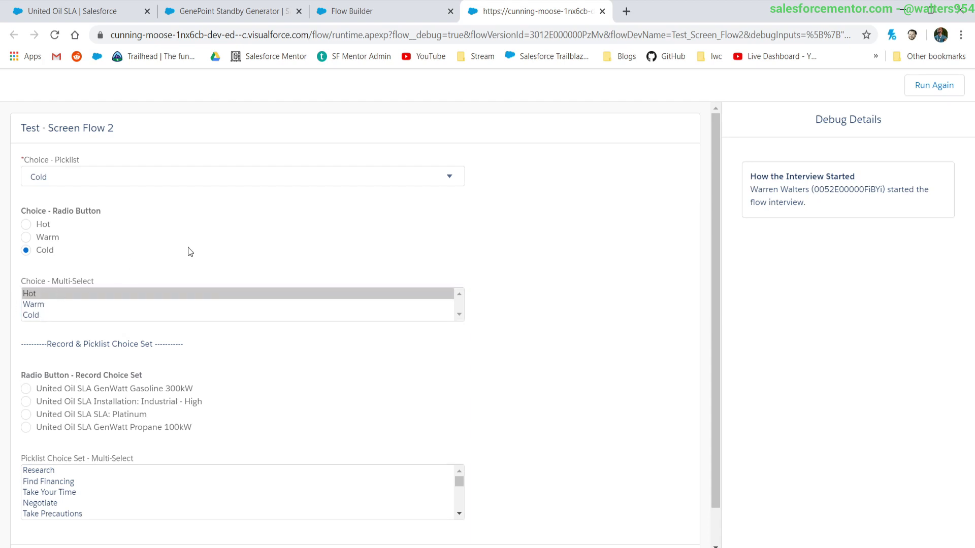
pyautogui.keyDown('ctrl'); pyautogui.click(51, 306); pyautogui.keyUp('ctrl')
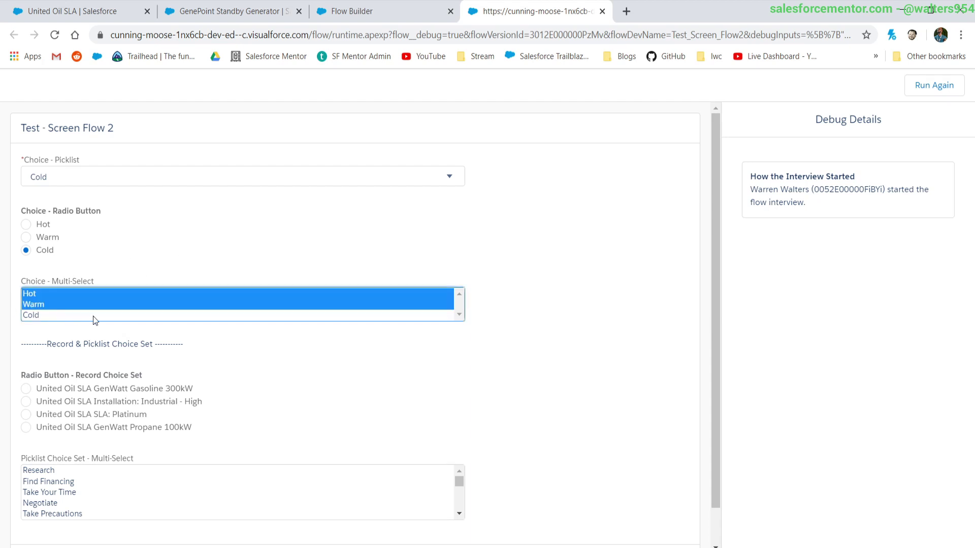
pyautogui.click(105, 265)
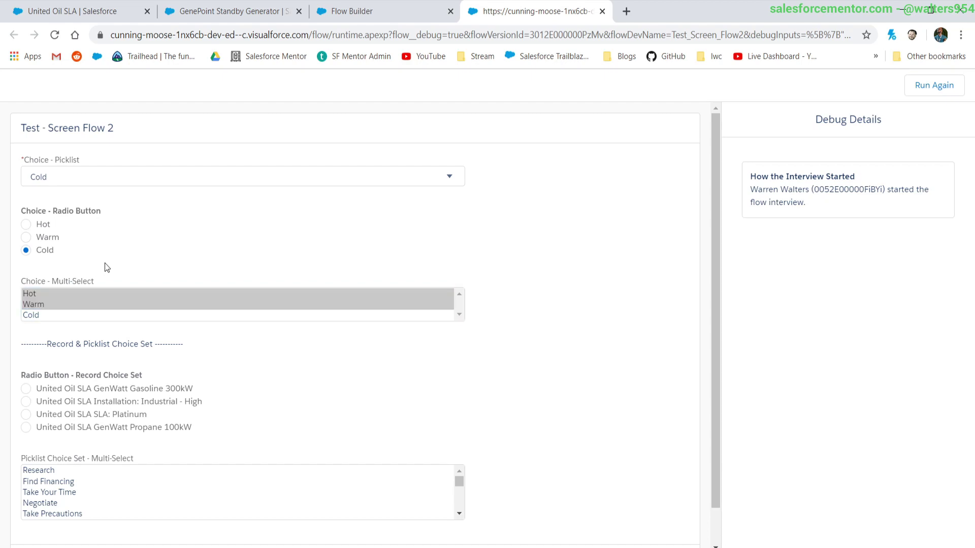
# Return to Flow Builder, reopen the Select Products screen and examine the choices assigned to Choice - Picklist
pyautogui.hotkey('ctrl', 'shift', 'Tab')
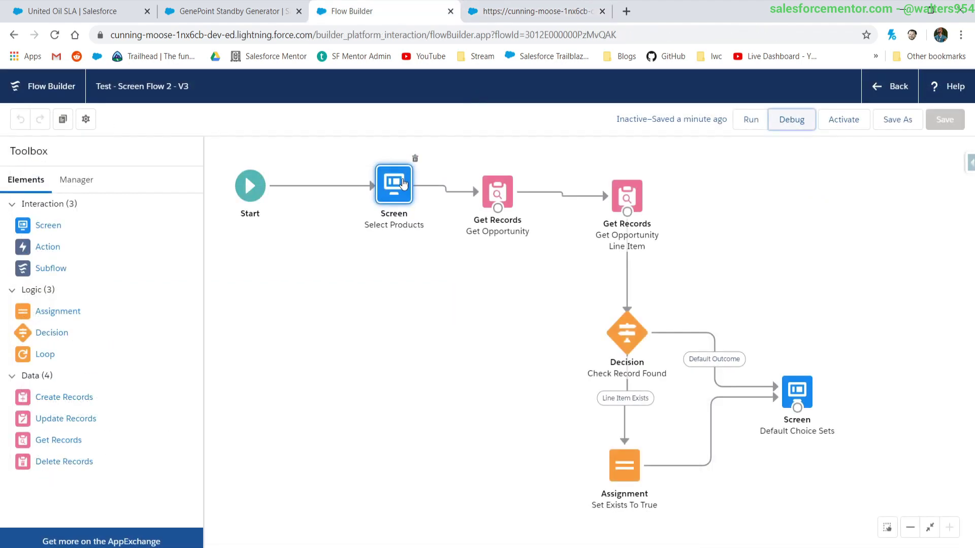
pyautogui.doubleClick(402, 180)
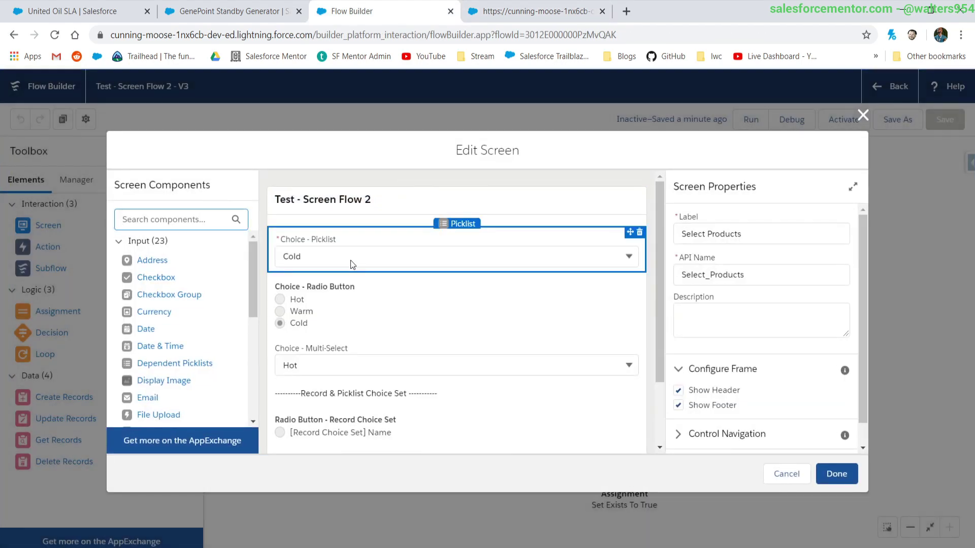
pyautogui.click(353, 262)
pyautogui.scroll(-3, 771, 363)
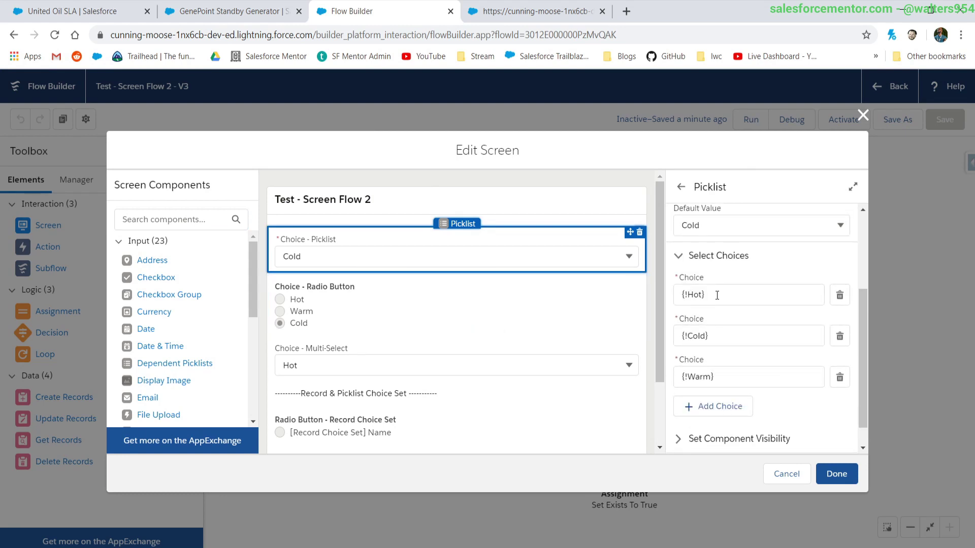
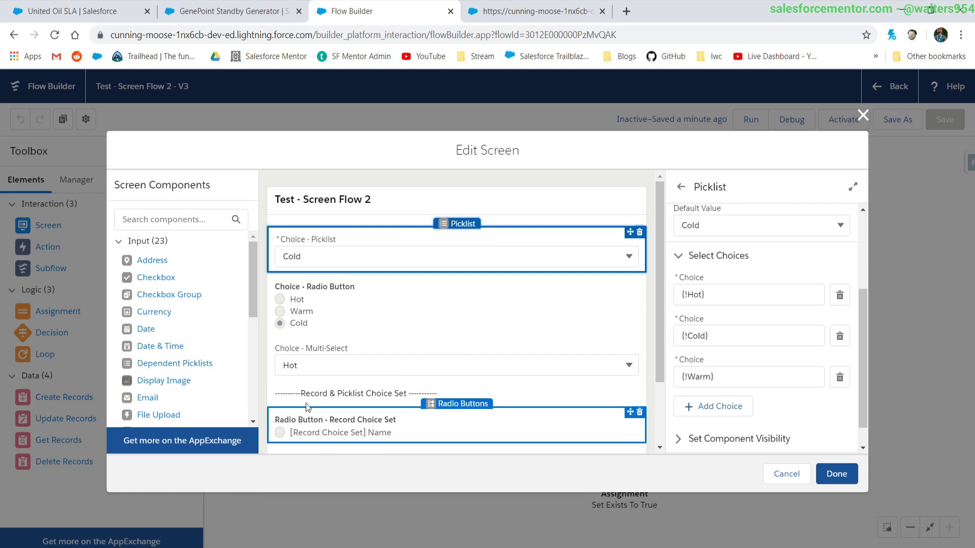
# Examine the Radio Button - Record Choice Set and Picklist Choice Set - Multi-Select components, including the default value options of the radio buttons
pyautogui.scroll(-3, 405, 398)
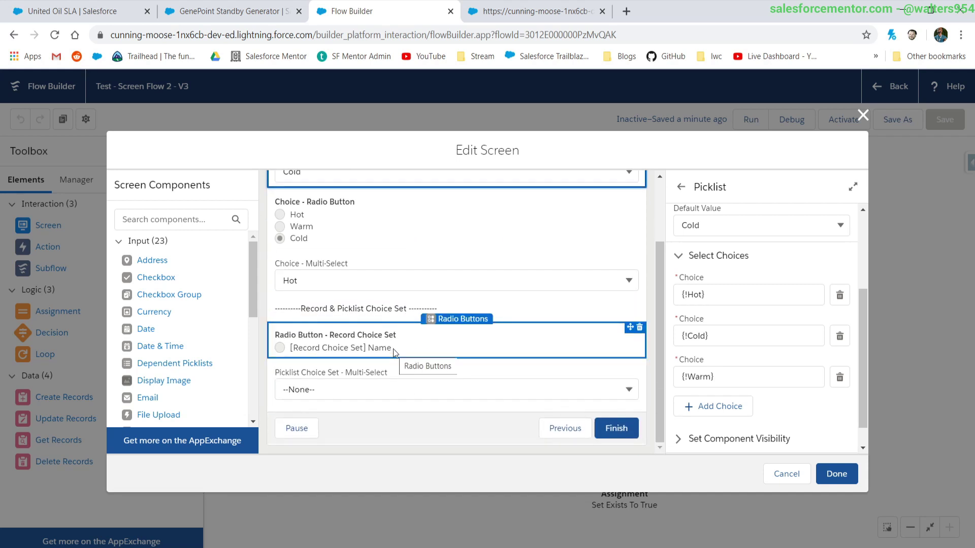
pyautogui.click(393, 348)
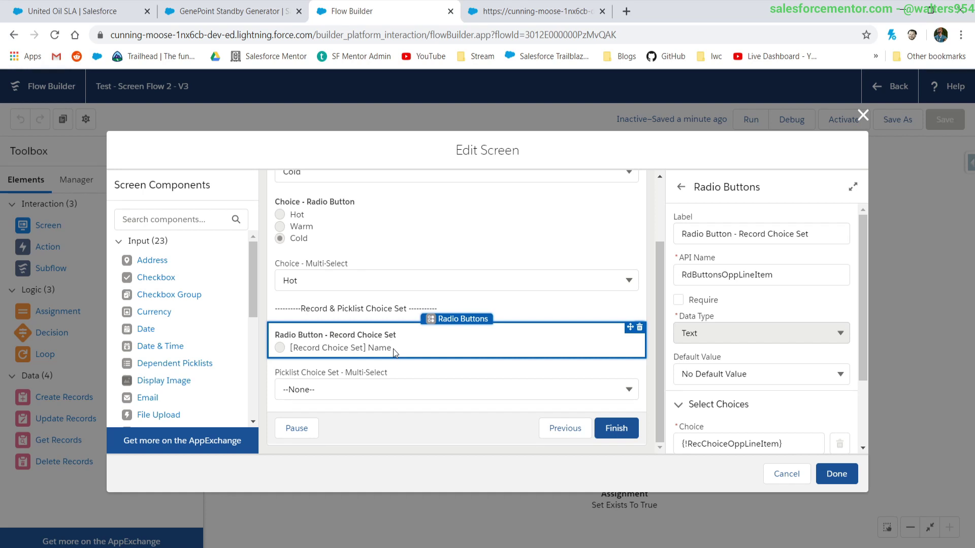
pyautogui.click(373, 388)
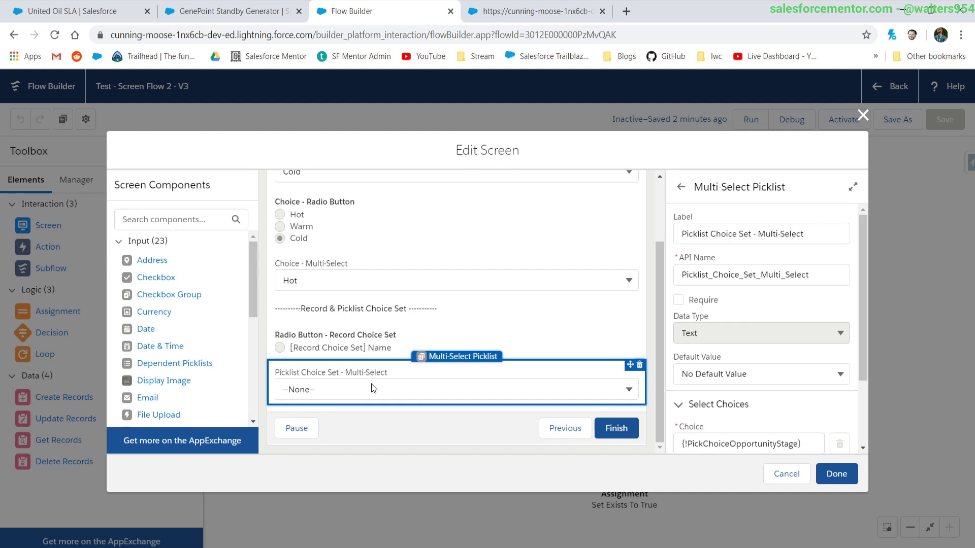
pyautogui.click(507, 348)
pyautogui.click(741, 280)
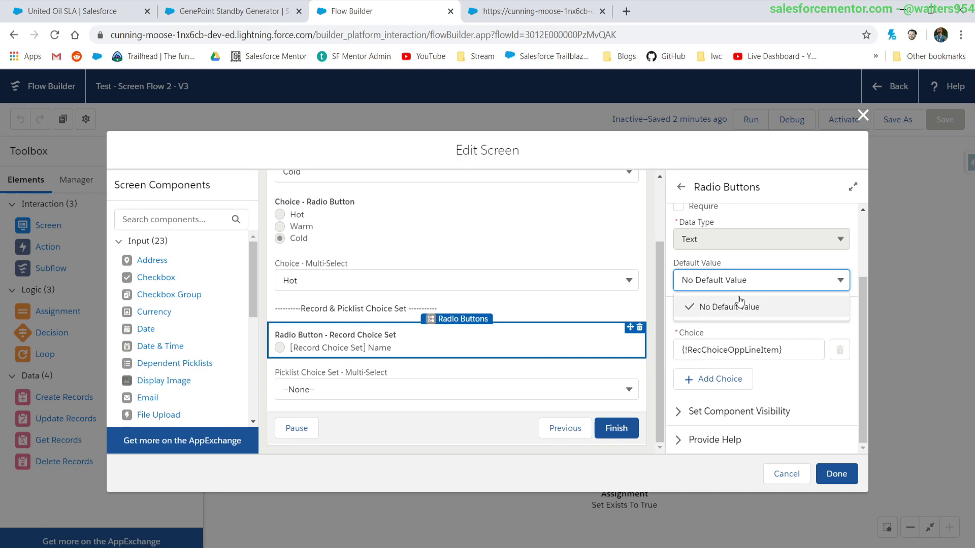
pyautogui.click(789, 338)
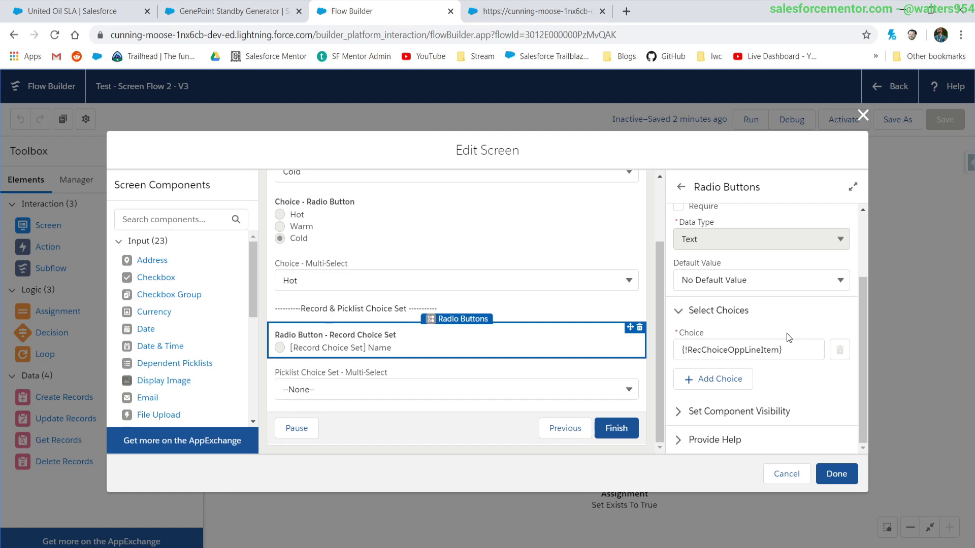
# Compare the default value options of Choice - Multi-Select with those of the record choice set radio buttons and the picklist choice set multi-select
pyautogui.click(559, 276)
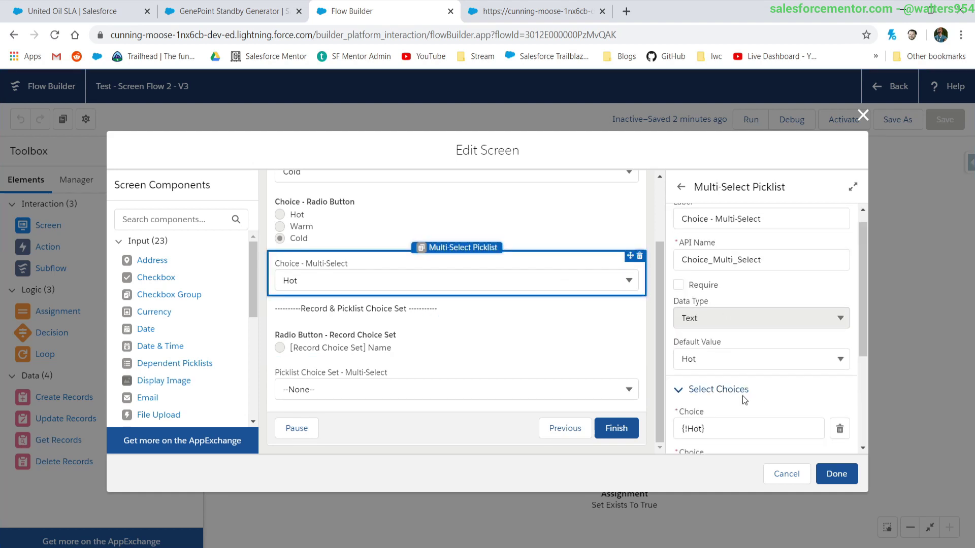
pyautogui.scroll(-2, 743, 399)
pyautogui.click(721, 240)
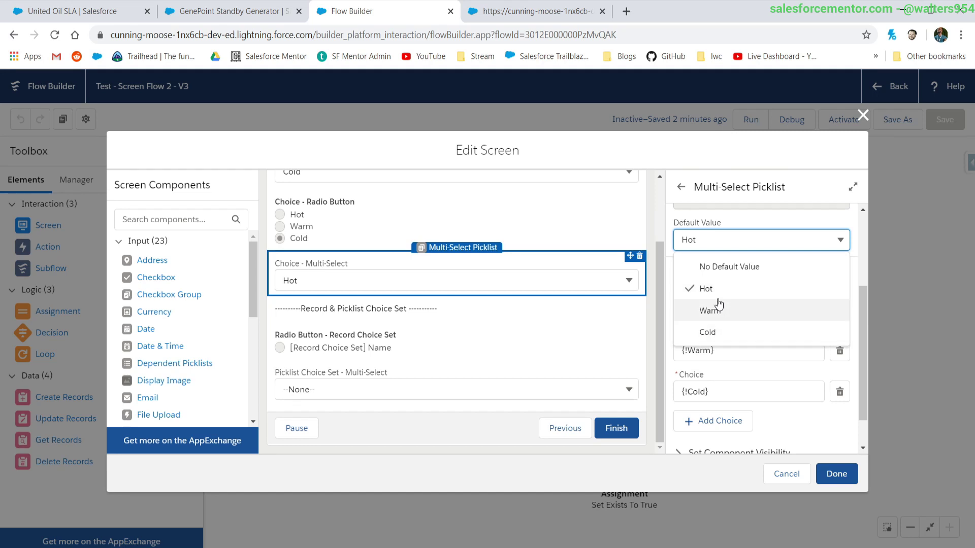
pyautogui.click(474, 333)
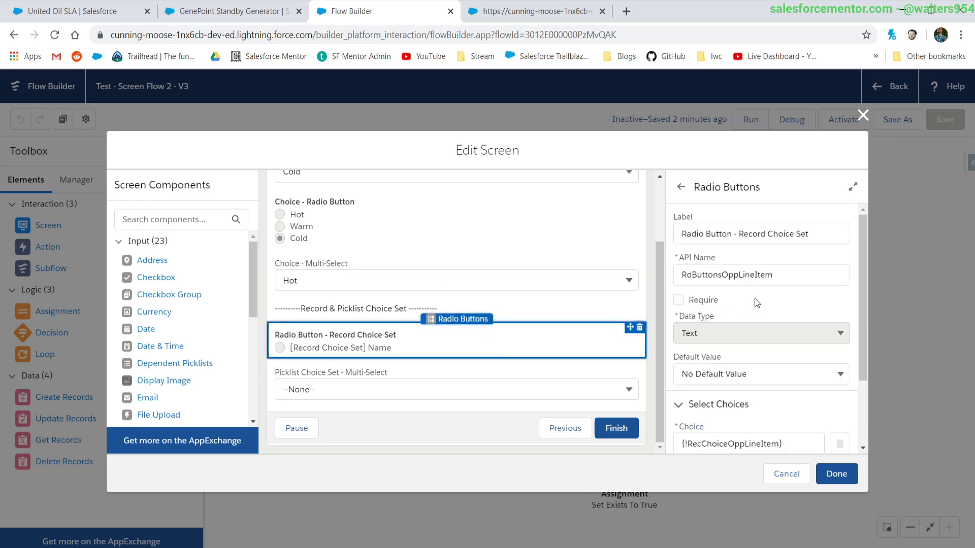
pyautogui.scroll(-2, 756, 303)
pyautogui.click(742, 280)
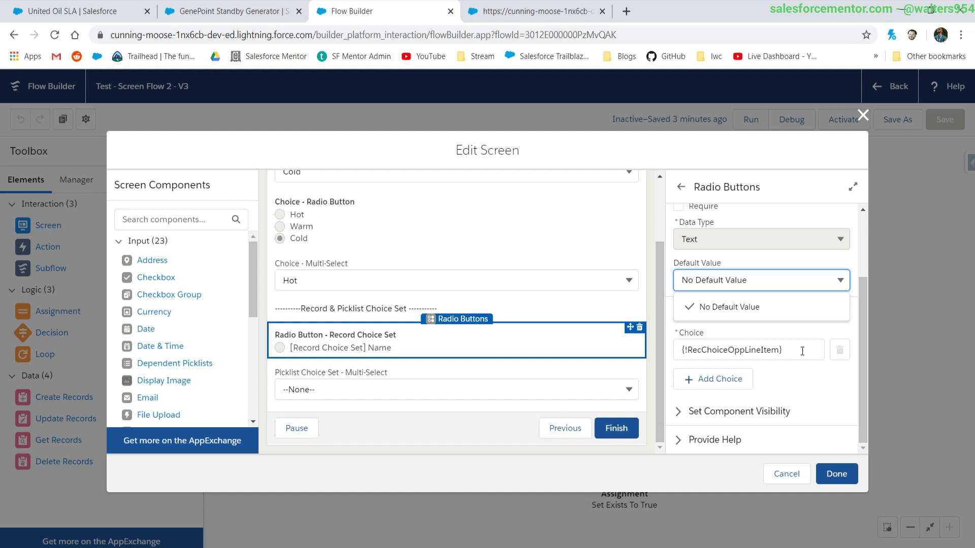
pyautogui.click(361, 380)
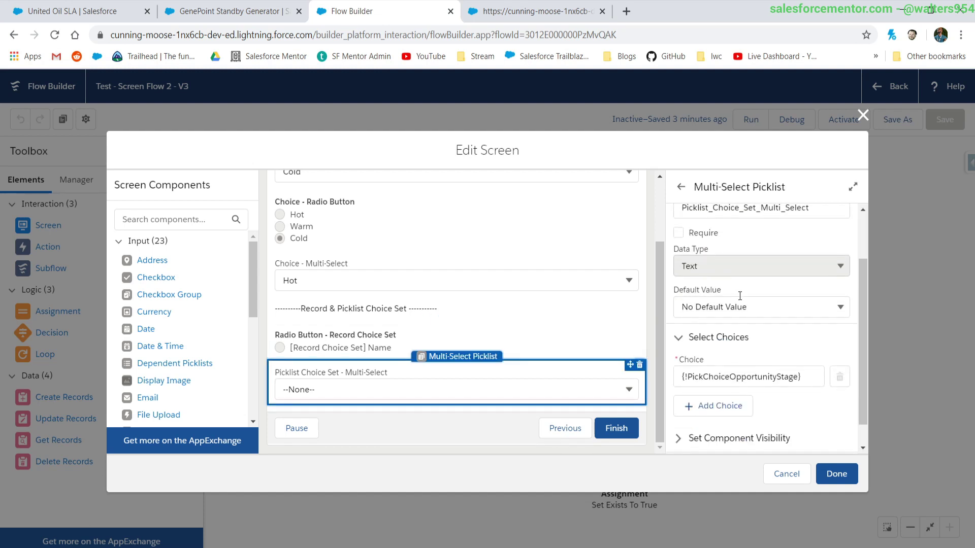
pyautogui.click(715, 306)
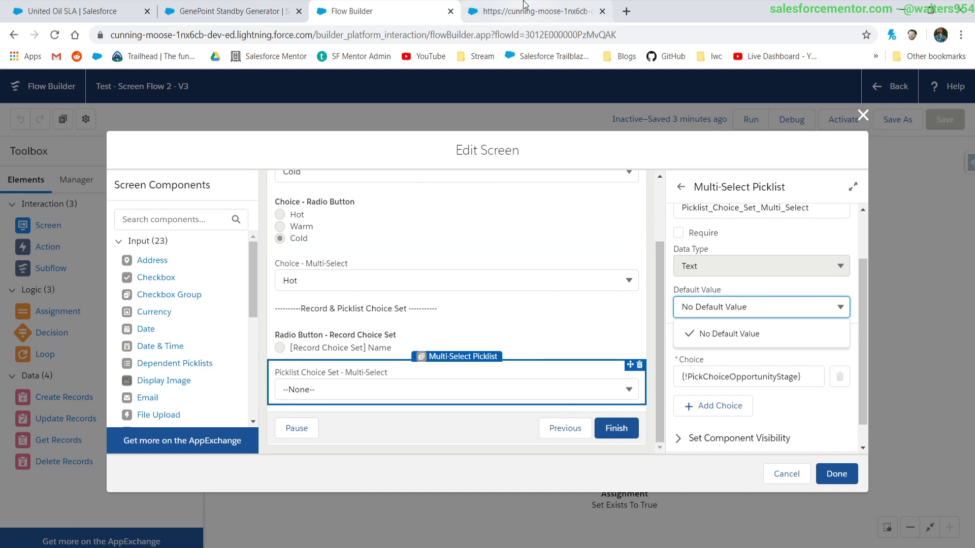
# In the debug run, choose United Oil SLA GenWatt Gasoline 300kW under Radio Button - Record Choice Set and look through the Picklist Choice Set stages
pyautogui.click(512, 14)
pyautogui.scroll(-1, 95, 401)
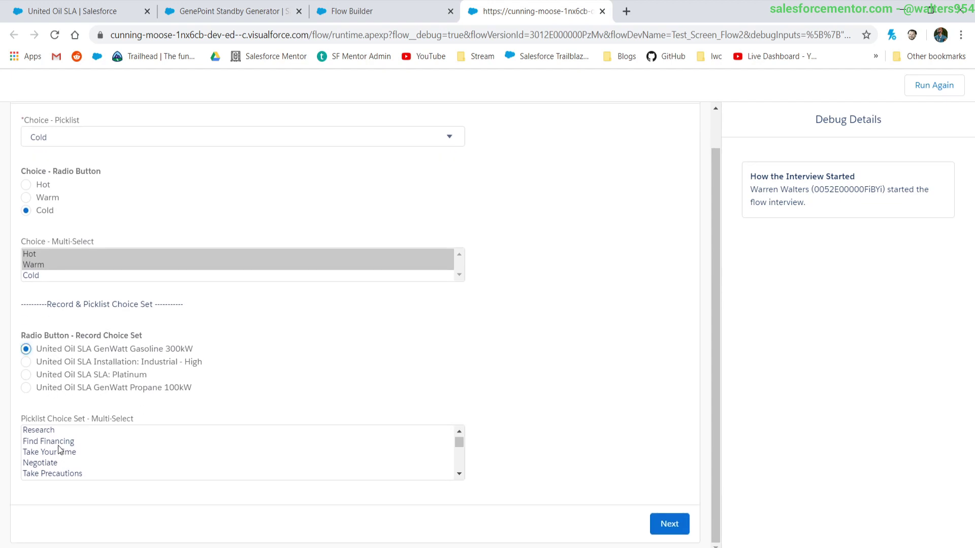
pyautogui.scroll(-3, 58, 448)
pyautogui.scroll(4, 59, 449)
pyautogui.scroll(-3, 65, 442)
pyautogui.scroll(3, 56, 449)
# Select Take Your Time in Picklist Choice Set - Multi-Select, and replace it with Closed Won and Close the deal
pyautogui.click(54, 452)
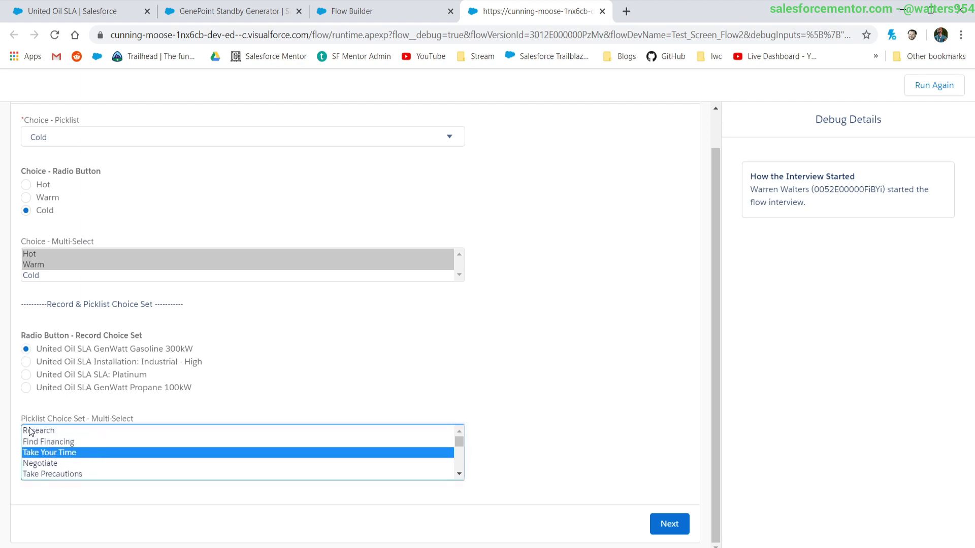
pyautogui.scroll(-3, 56, 443)
pyautogui.click(60, 452)
pyautogui.scroll(-3, 60, 457)
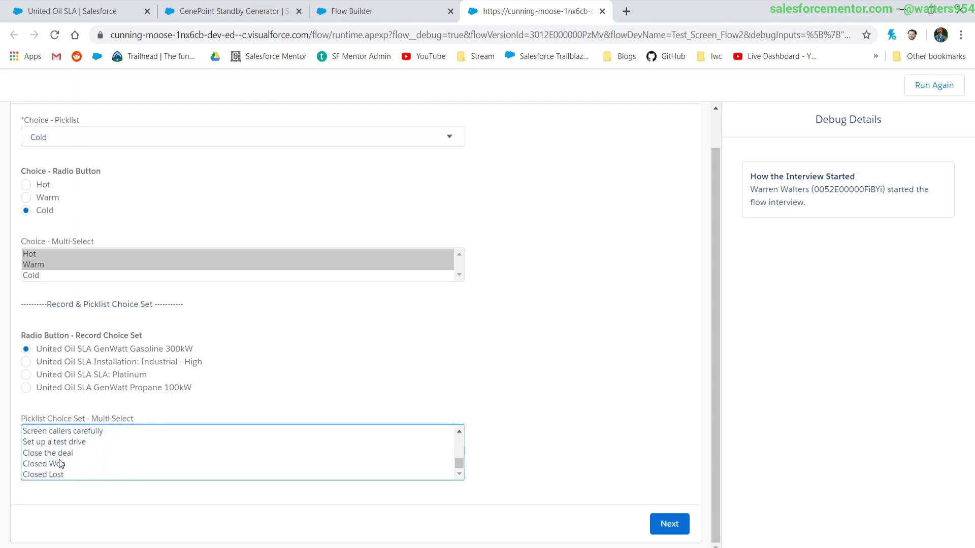
pyautogui.click(60, 463)
pyautogui.keyDown('ctrl'); pyautogui.click(76, 452); pyautogui.keyUp('ctrl')
pyautogui.scroll(6, 79, 450)
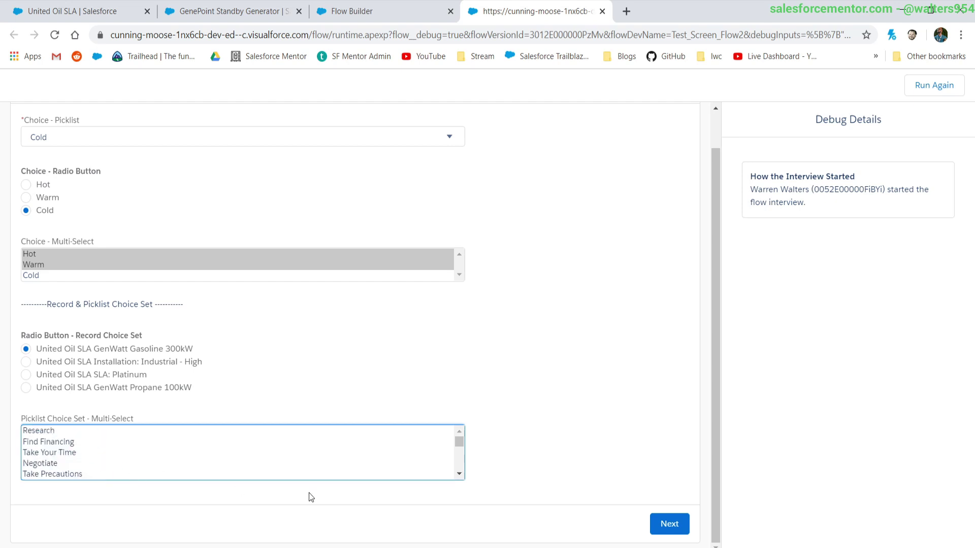
pyautogui.scroll(2, 127, 447)
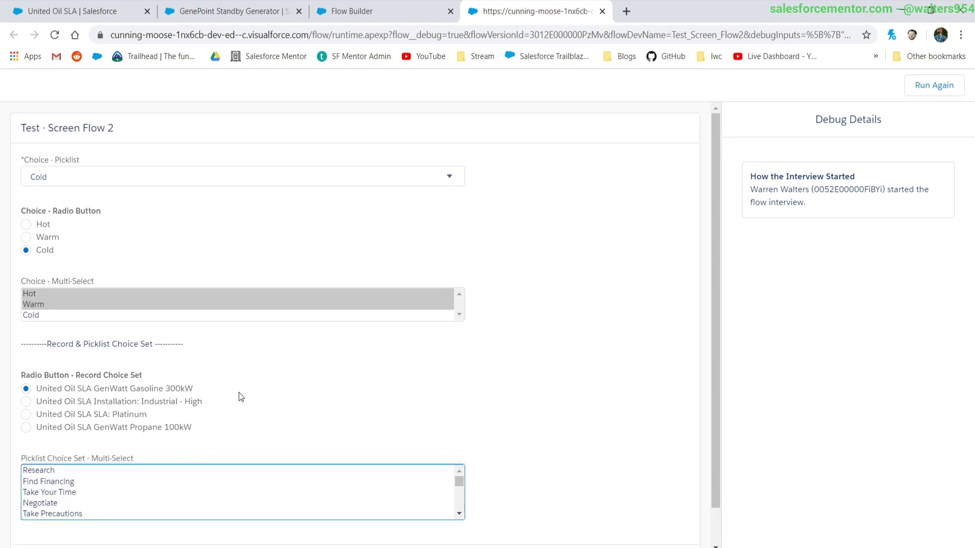
pyautogui.scroll(-2, 267, 387)
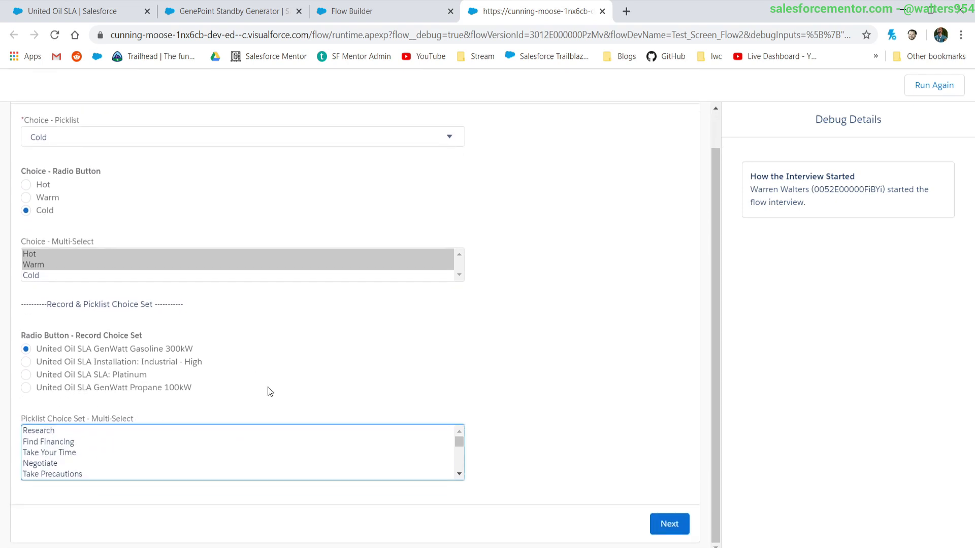
# Return to Flow Builder, review the Radio Button - Record Choice Set component and close the Select Products screen editor
pyautogui.click(397, 7)
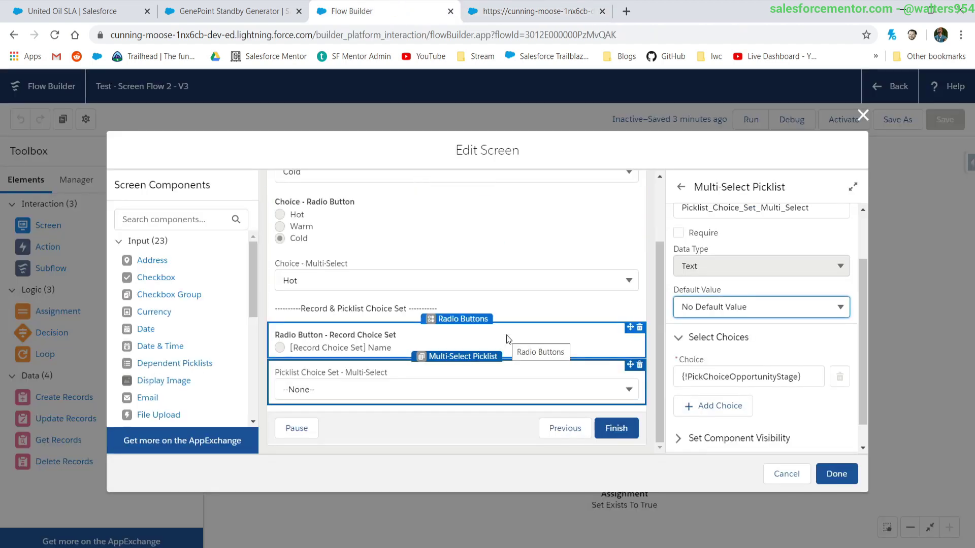
pyautogui.scroll(2, 507, 339)
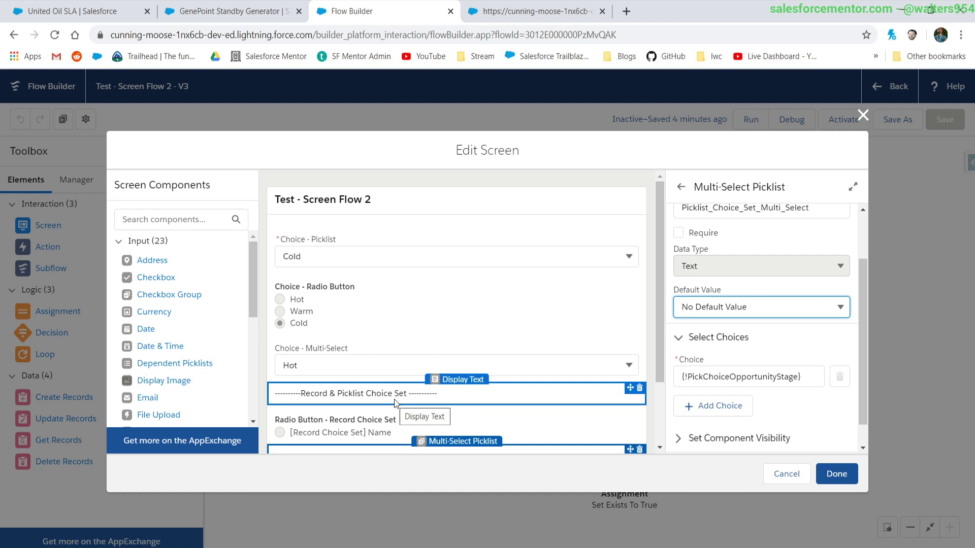
pyautogui.scroll(-2, 393, 399)
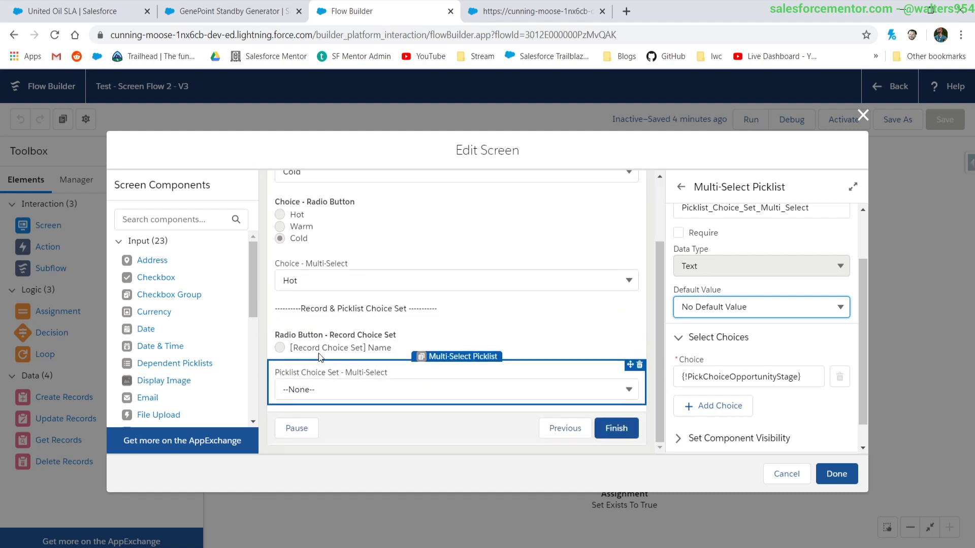
pyautogui.click(317, 344)
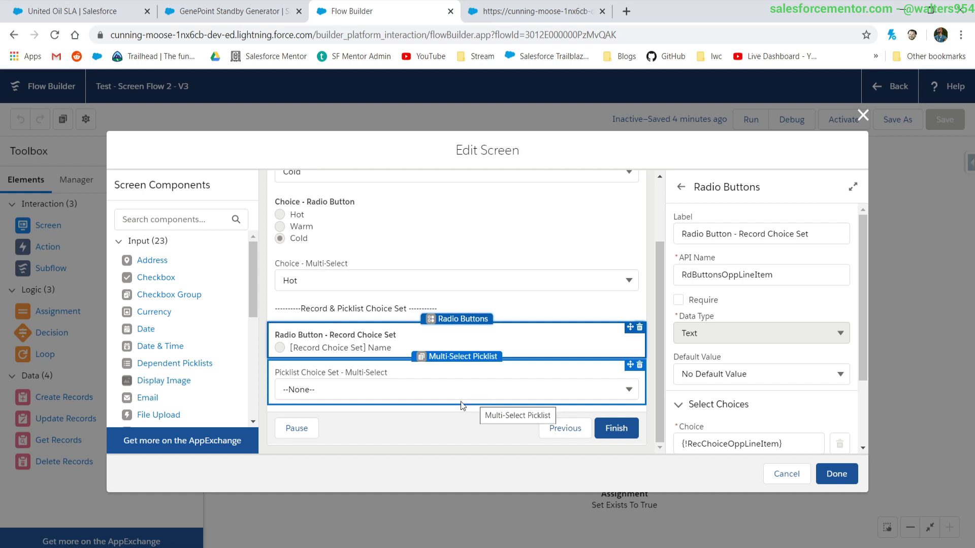
pyautogui.click(846, 474)
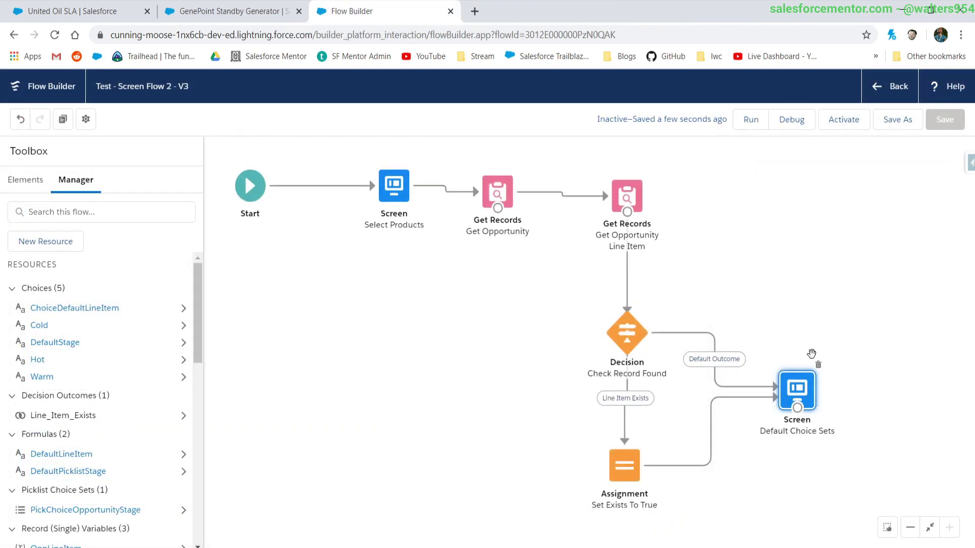
# Open the Default Choice Sets screen, examine the choices assigned to Default Picklist Choice Set, and close the editor
pyautogui.doubleClick(807, 382)
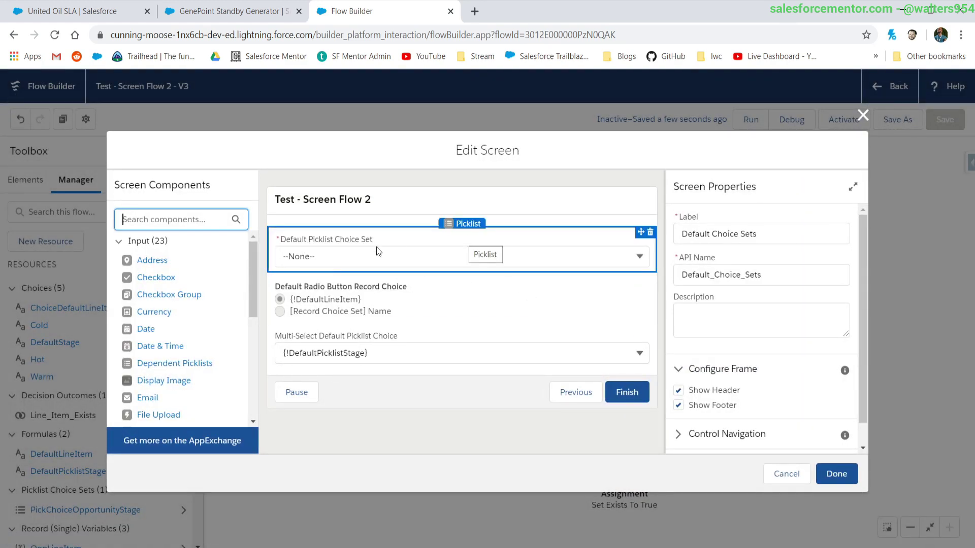
pyautogui.click(325, 239)
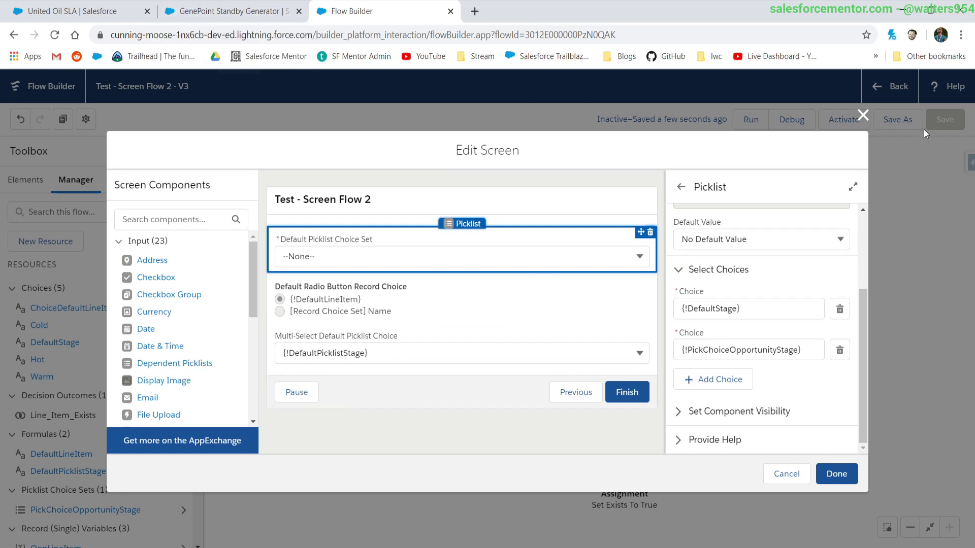
pyautogui.click(863, 116)
# Start a debug run of the flow without an OpportunityId and advance past the first screen with its preset selections
pyautogui.click(787, 122)
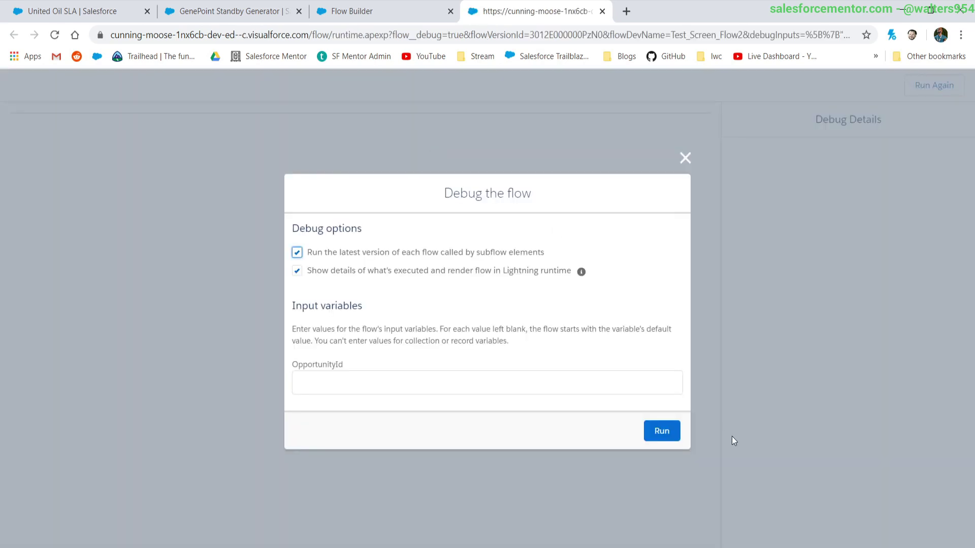
pyautogui.click(659, 431)
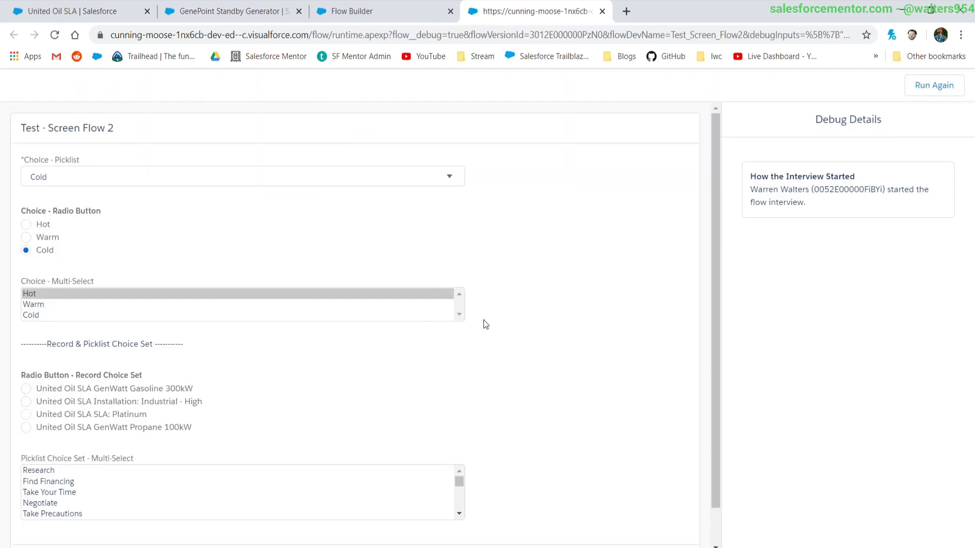
pyautogui.scroll(-1, 483, 324)
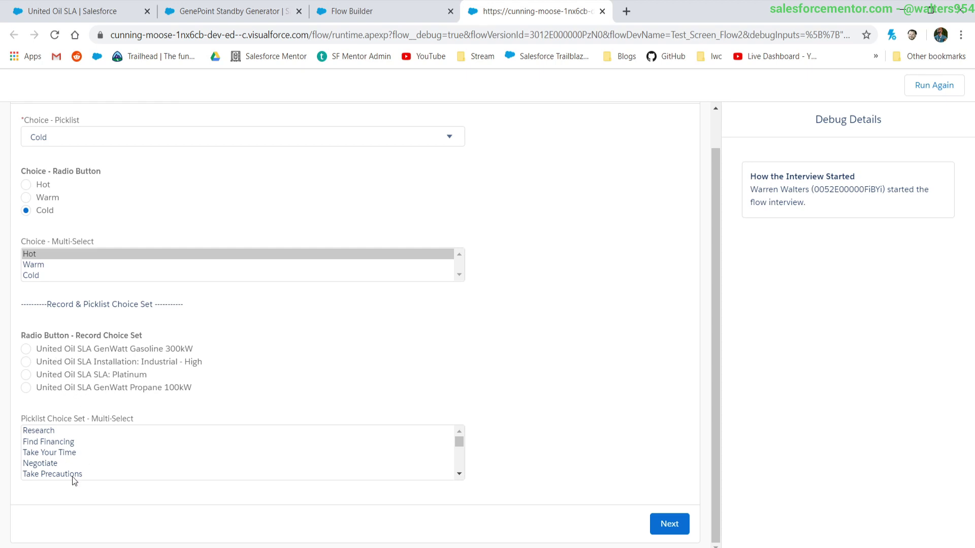
pyautogui.click(665, 528)
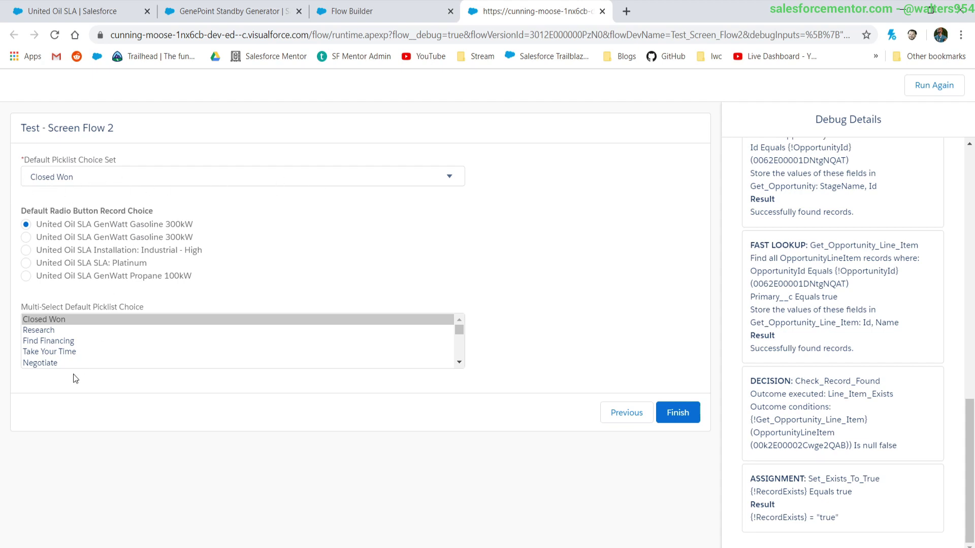
# Select Closed Won in Multi-Select Default Picklist Choice, then choose the first Closed Won entry in Default Picklist Choice Set
pyautogui.click(39, 321)
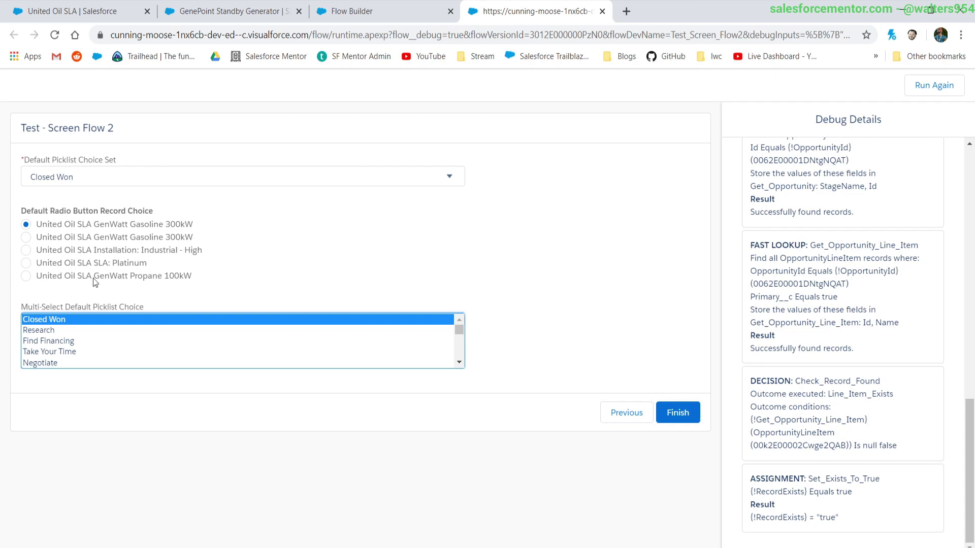
pyautogui.click(62, 178)
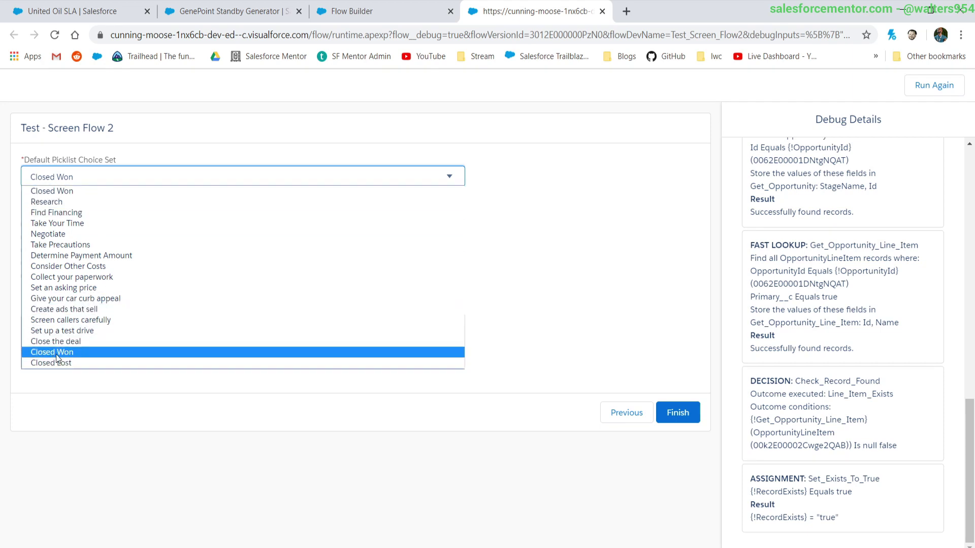
pyautogui.click(76, 192)
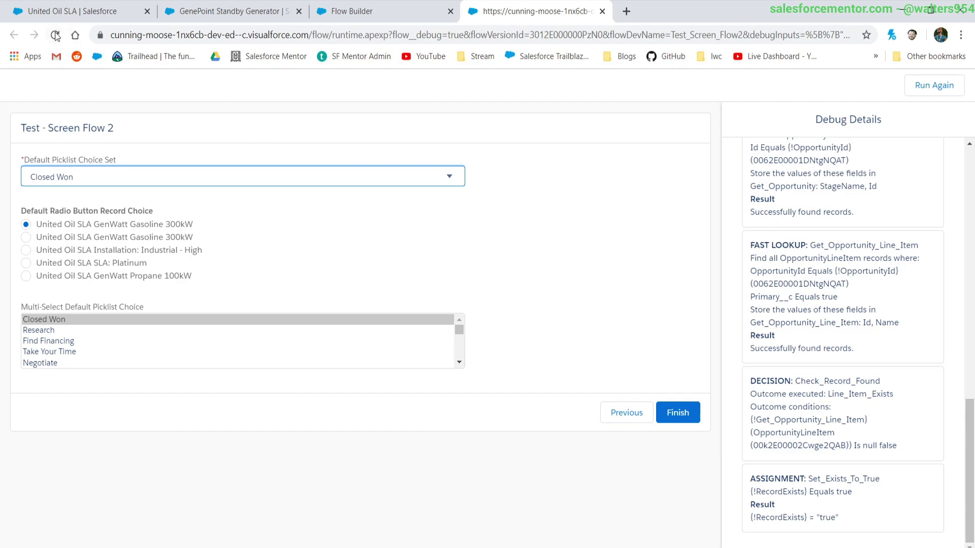
# Open the full product list of the United Oil SLA opportunity, then return to the debug run
pyautogui.click(126, 20)
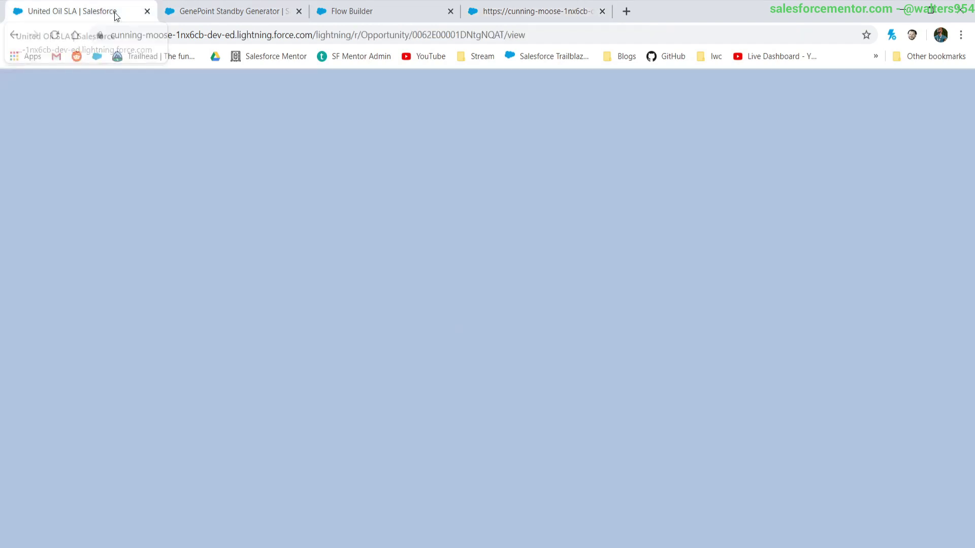
pyautogui.scroll(-1, 609, 346)
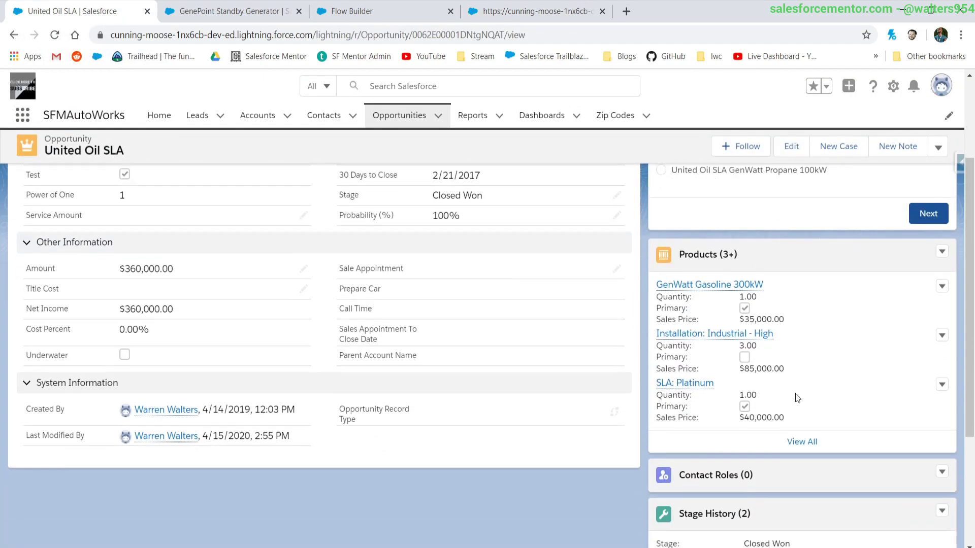
pyautogui.click(801, 441)
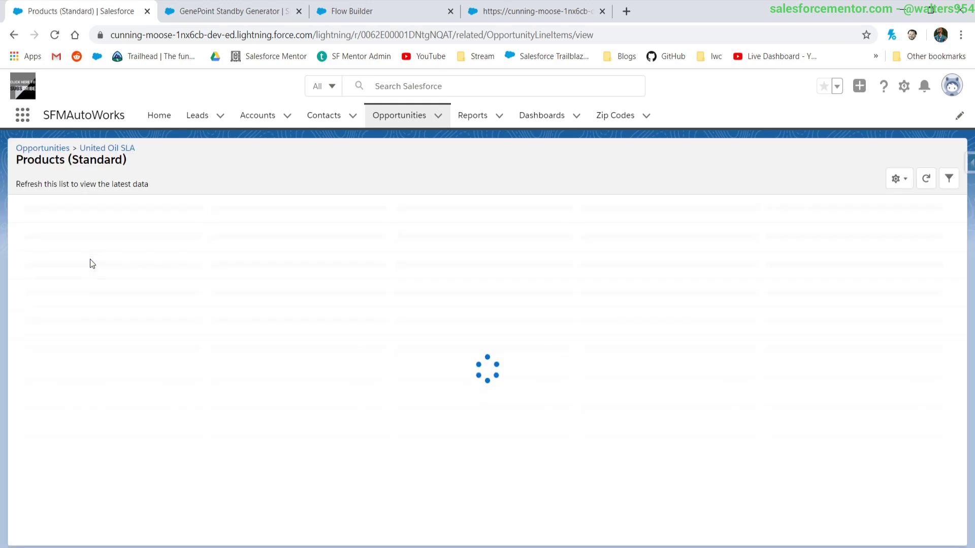
pyautogui.click(239, 7)
pyautogui.click(394, 6)
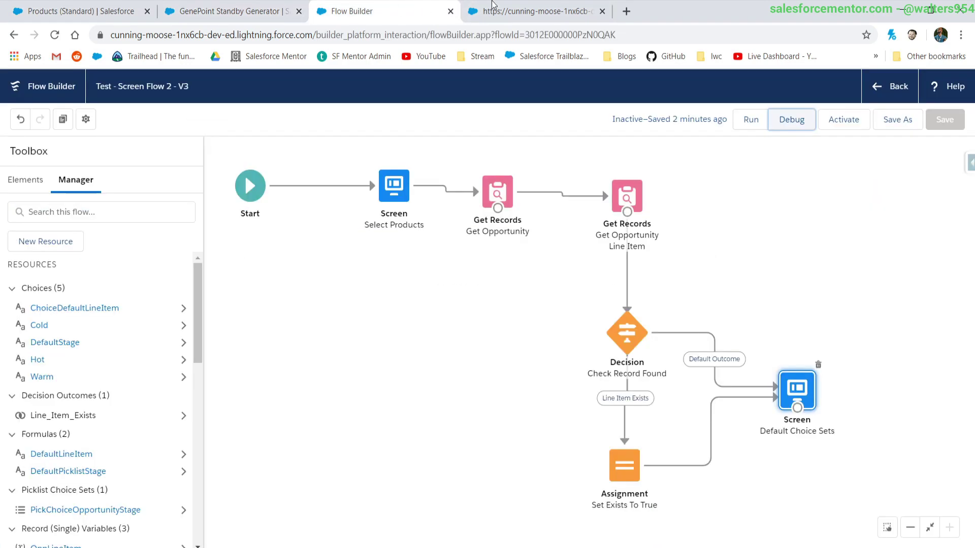
pyautogui.click(493, 8)
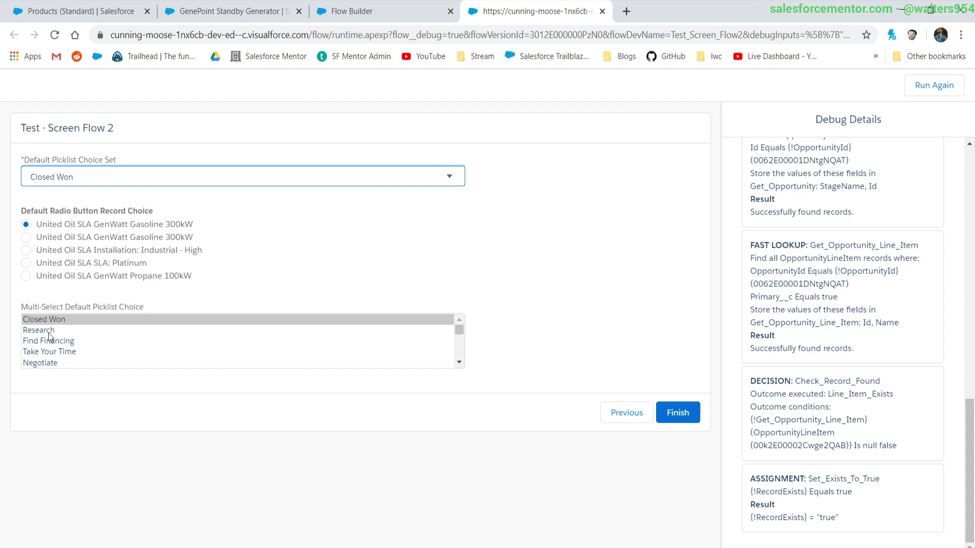
# Select the Closed Won entry near the end of the Multi-Select Default Picklist Choice list
pyautogui.click(66, 321)
pyautogui.scroll(-3, 64, 345)
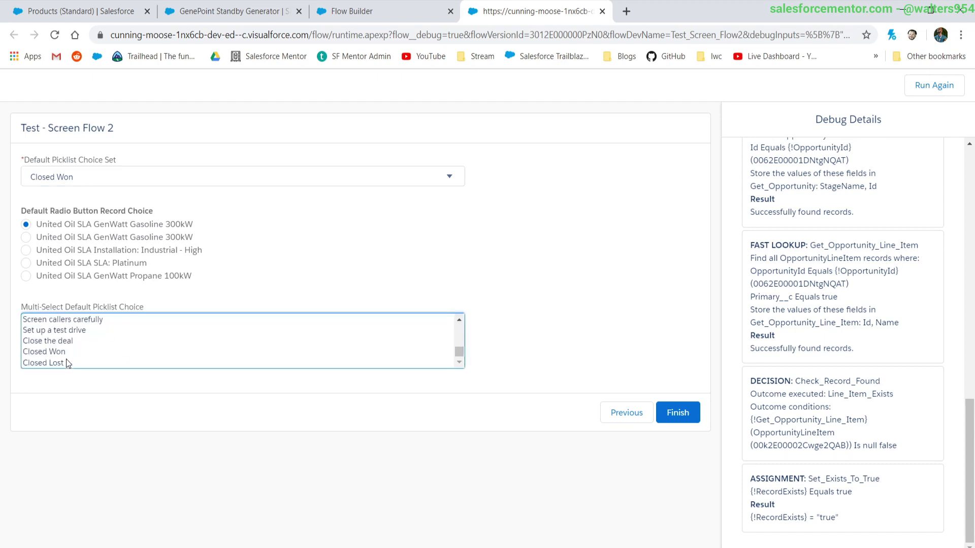
pyautogui.click(65, 351)
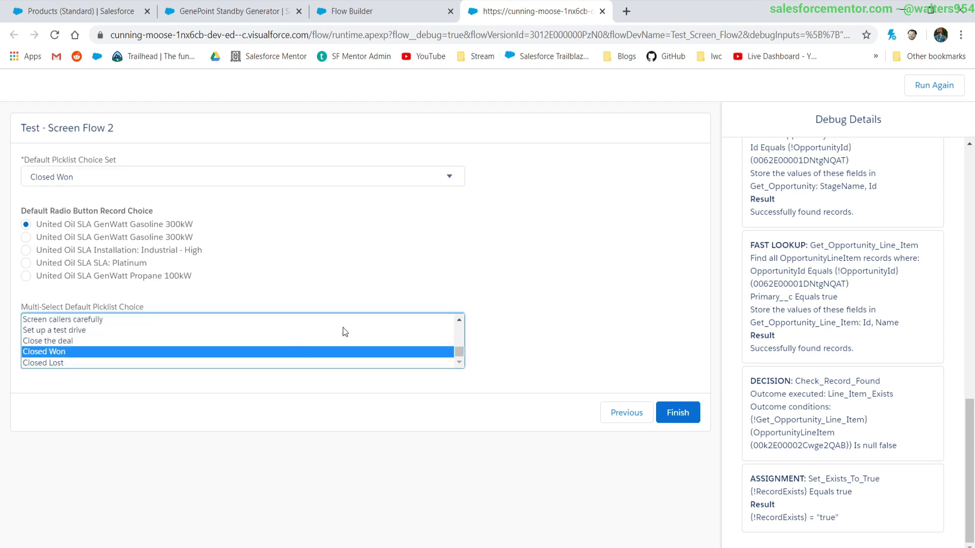
# Reopen the Default Choice Sets screen in Flow Builder and examine the DefaultStage choice listed first under Default Picklist Choice Set
pyautogui.click(350, 10)
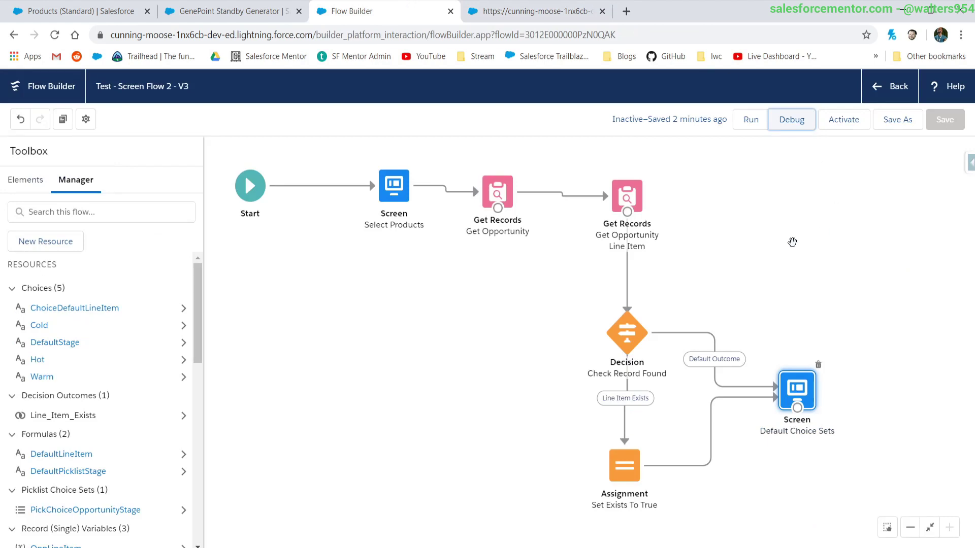
pyautogui.click(788, 399)
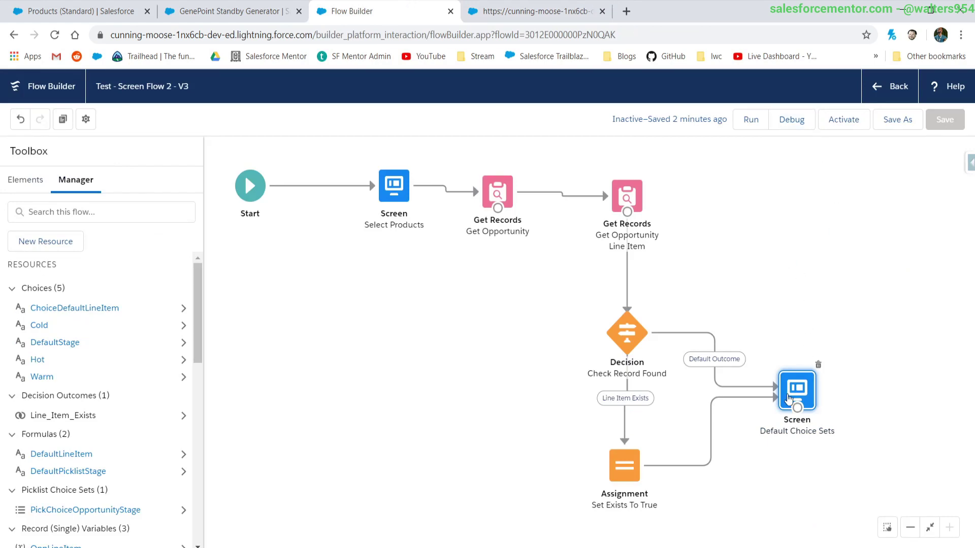
pyautogui.doubleClick(789, 399)
pyautogui.click(320, 254)
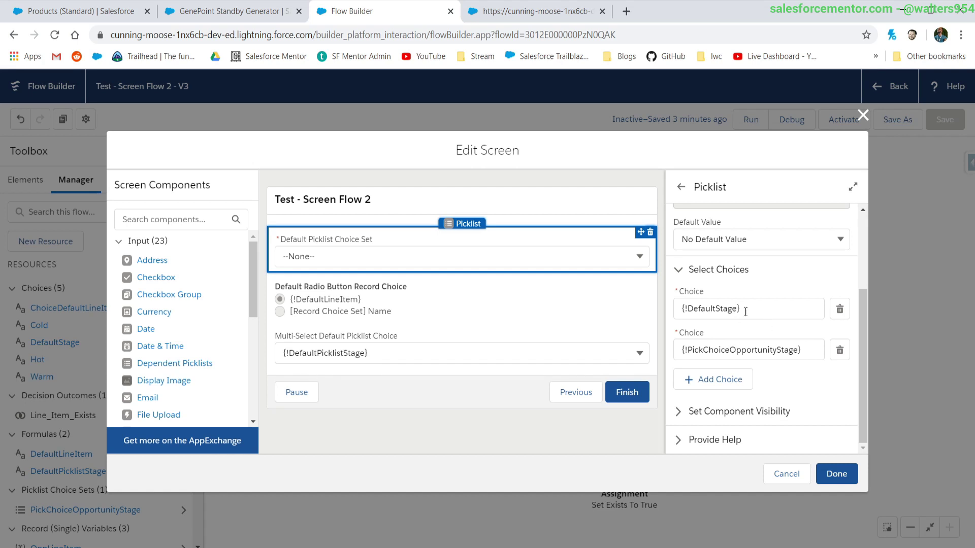
pyautogui.click(746, 312)
pyautogui.moveTo(745, 312); pyautogui.dragTo(655, 309)
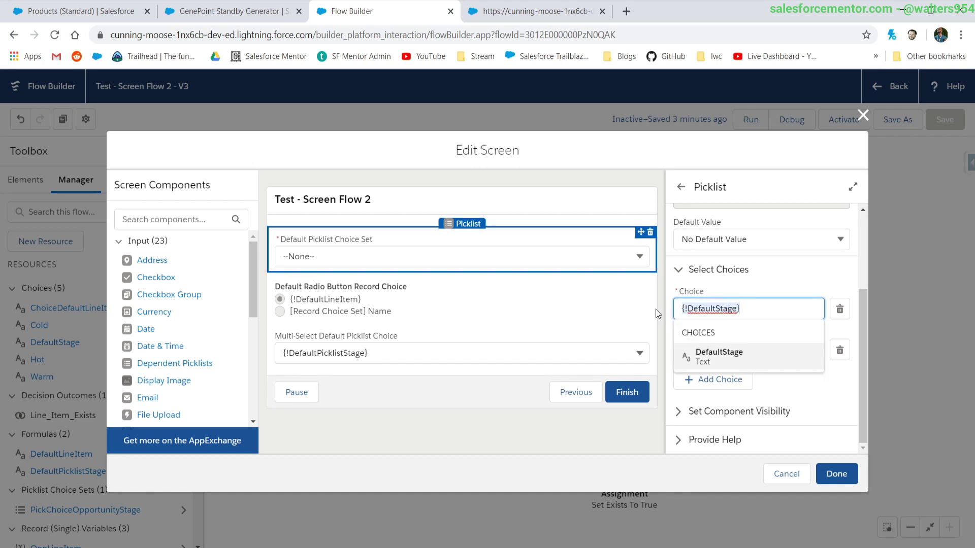
pyautogui.click(789, 293)
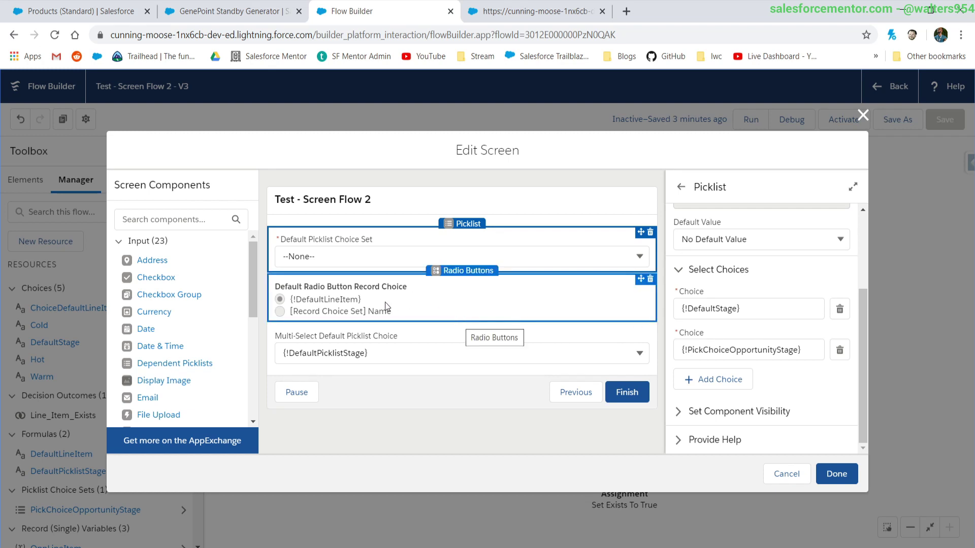
pyautogui.moveTo(740, 308); pyautogui.dragTo(674, 306)
pyautogui.click(721, 361)
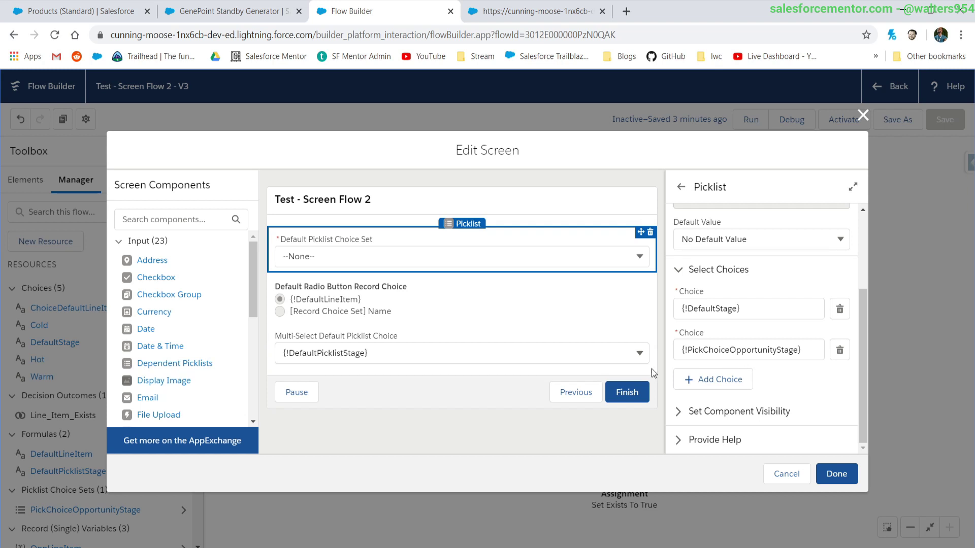
# Examine the choices and default value options of the Default Radio Button Record Choice component, keeping ChoiceDefaultLineItem as default
pyautogui.click(428, 300)
pyautogui.scroll(-2, 733, 391)
pyautogui.scroll(-2, 751, 375)
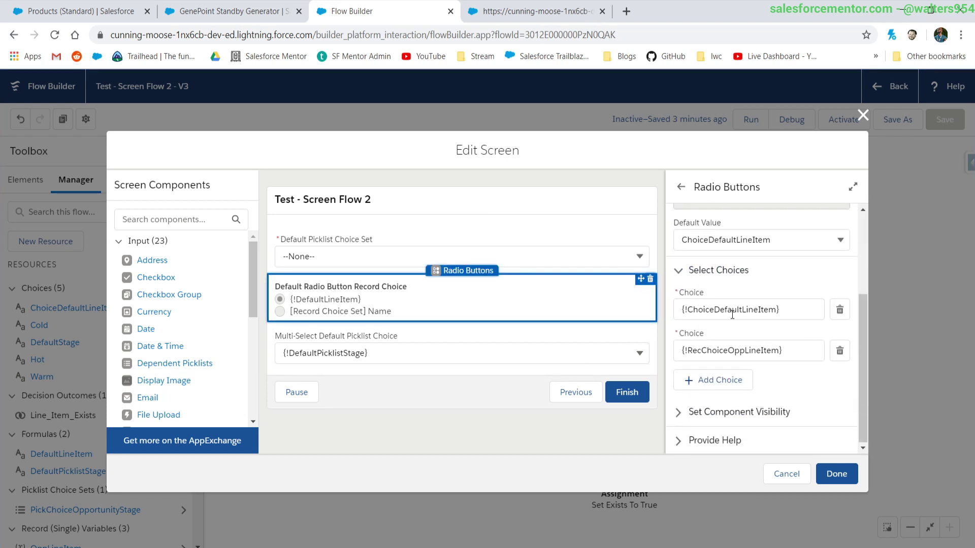
pyautogui.scroll(2, 771, 345)
pyautogui.scroll(-2, 819, 377)
pyautogui.scroll(2, 705, 357)
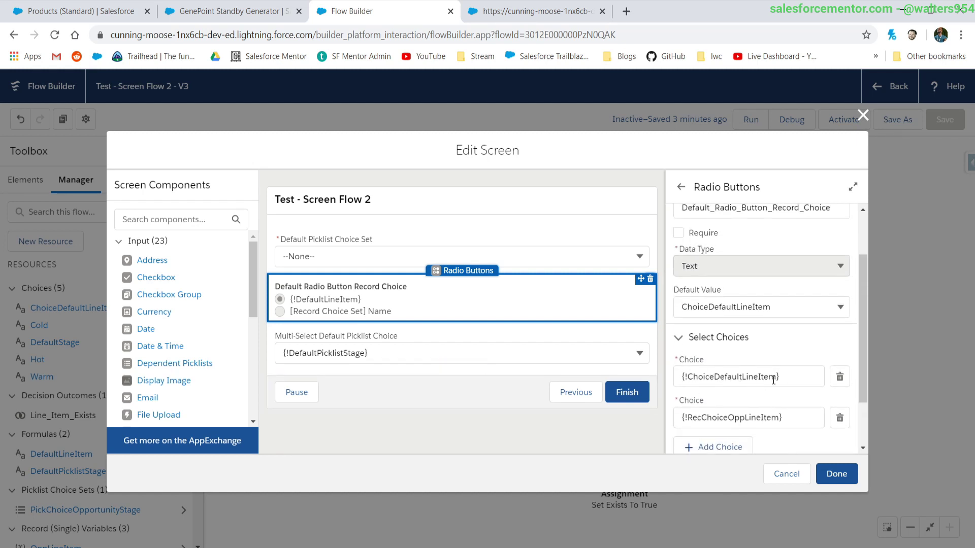
pyautogui.click(740, 308)
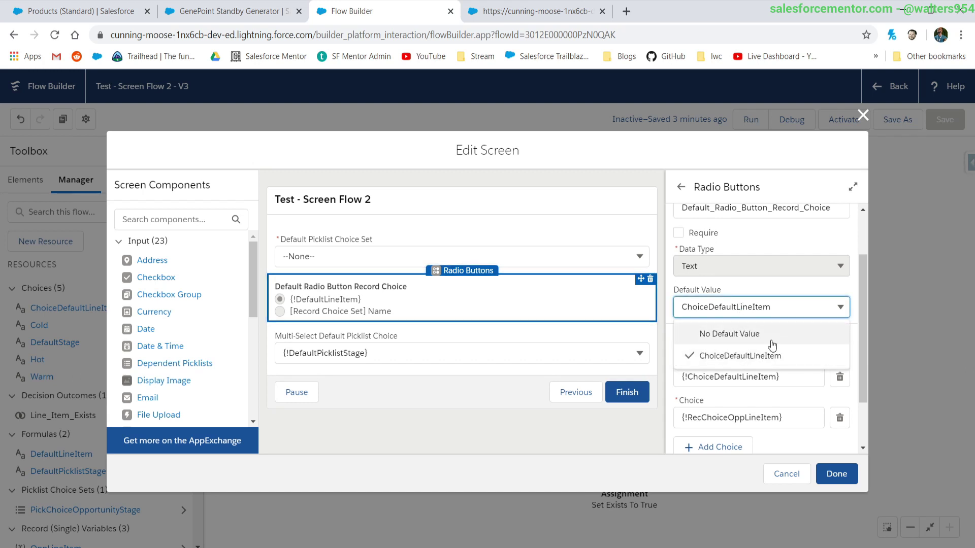
pyautogui.click(733, 357)
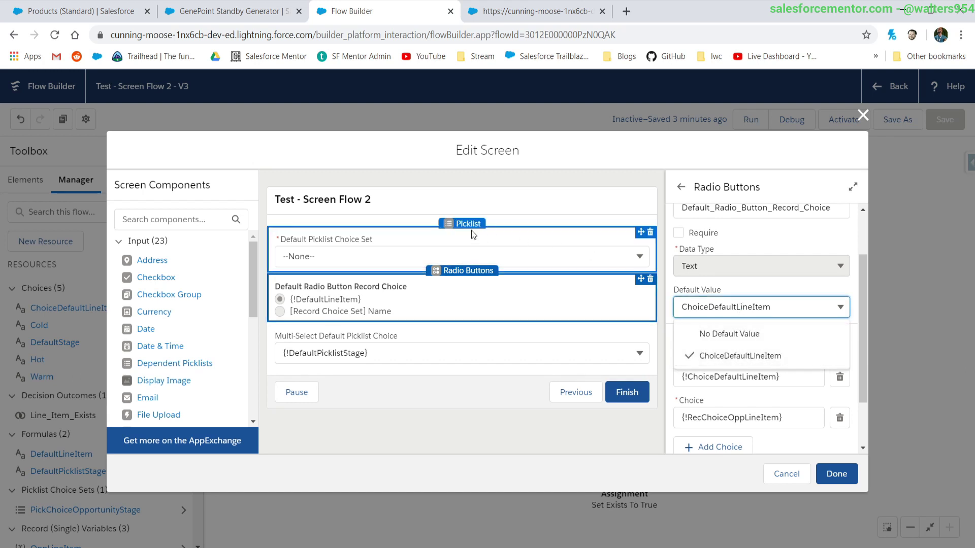
# Set the default value of the Default Picklist Choice Set component to DefaultStage
pyautogui.click(432, 247)
pyautogui.click(731, 359)
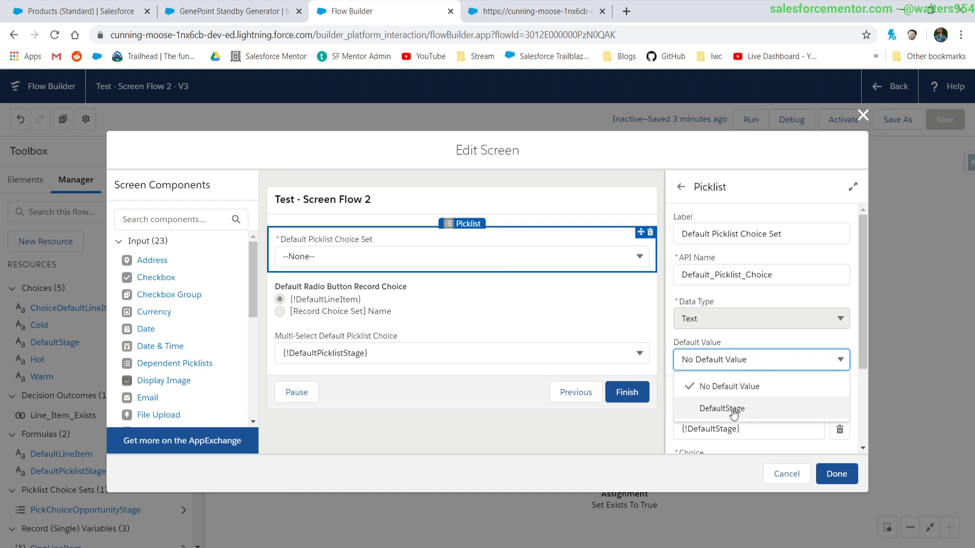
pyautogui.click(712, 409)
pyautogui.scroll(-1, 716, 406)
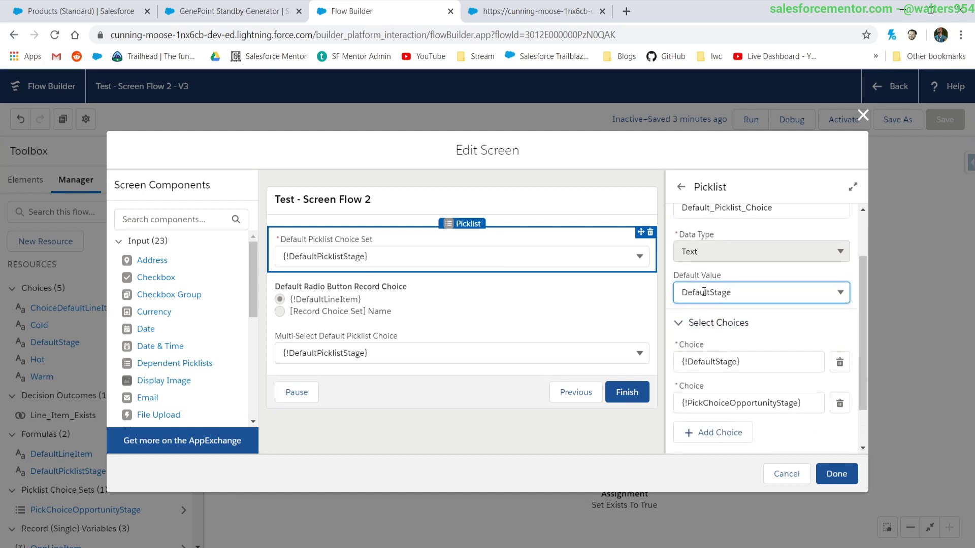
# Check the default value and choices of Multi-Select Default Picklist Choice, then apply the screen edits
pyautogui.click(333, 358)
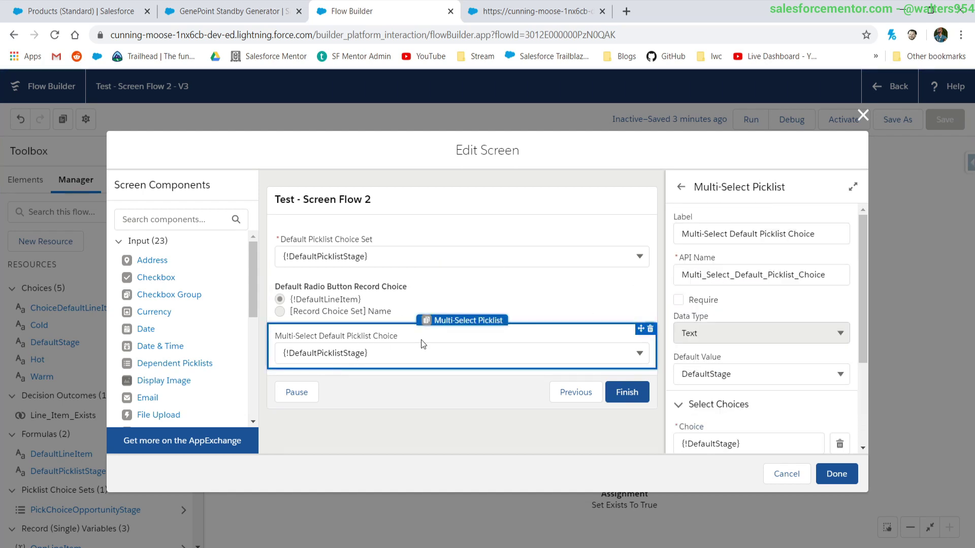
pyautogui.scroll(-1, 752, 361)
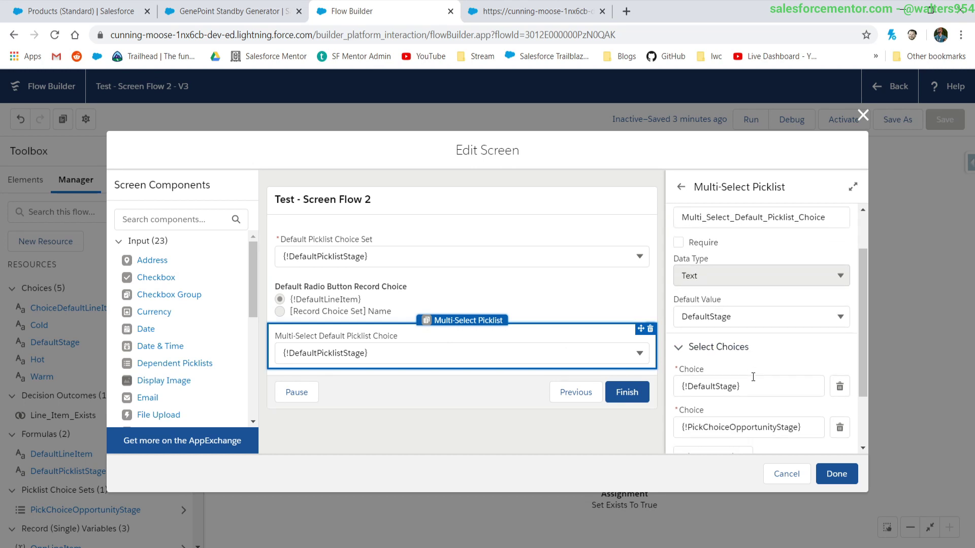
pyautogui.click(739, 311)
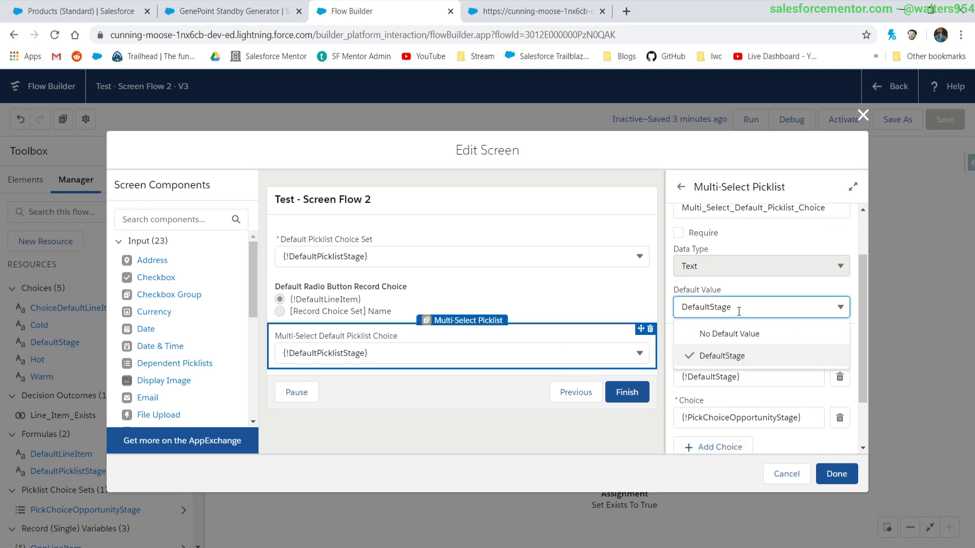
pyautogui.click(739, 311)
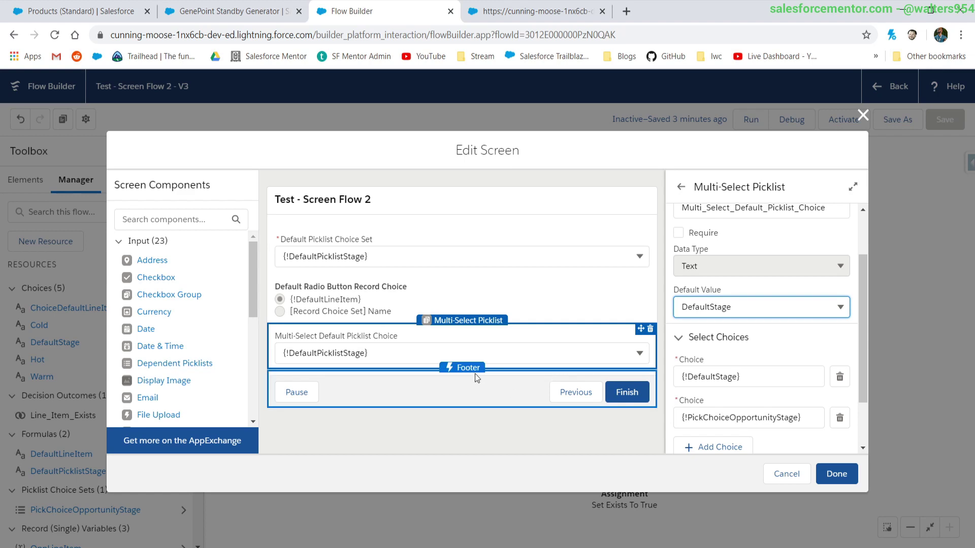
pyautogui.click(837, 474)
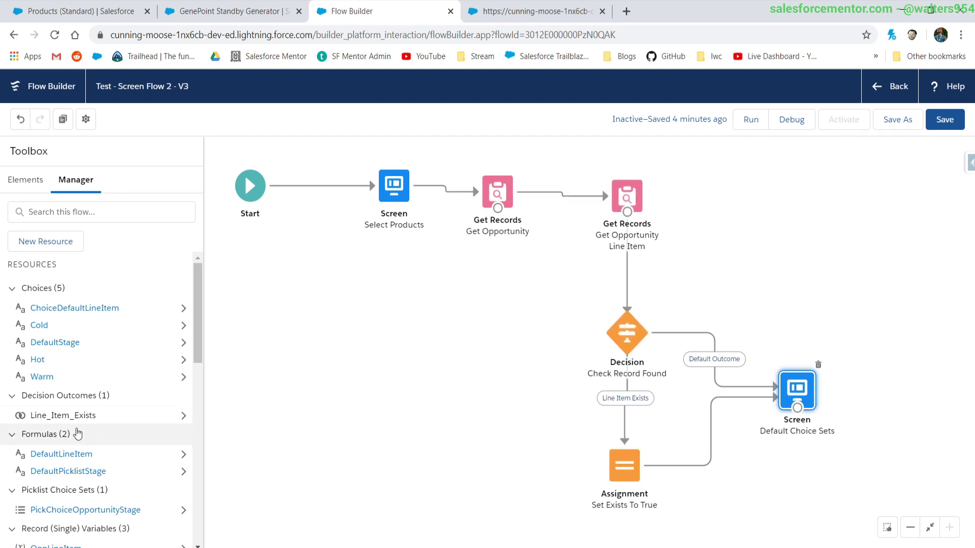
# Check the default value and first choice of Default Picklist Choice Set in the Default Choice Sets screen, then close it without saving
pyautogui.scroll(-2, 77, 434)
pyautogui.scroll(2, 104, 400)
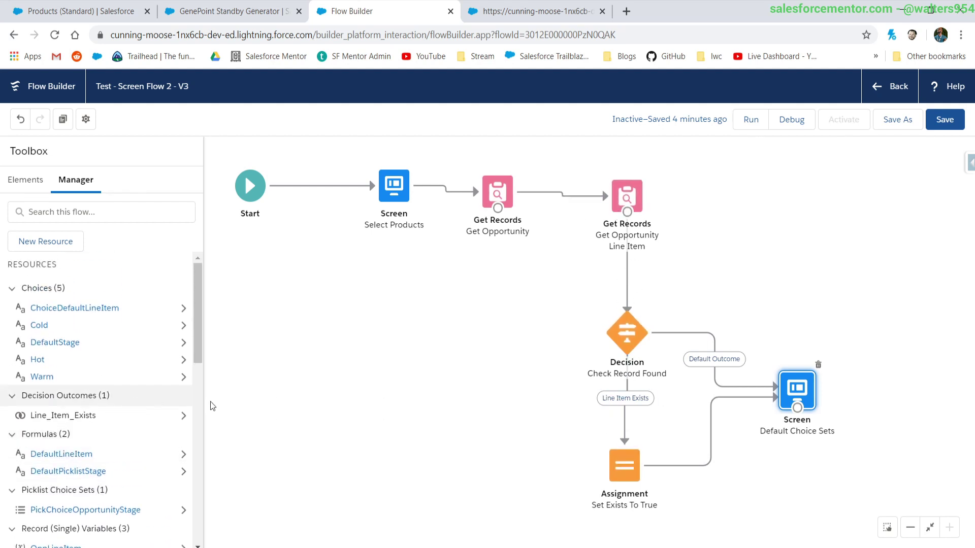
pyautogui.doubleClick(788, 386)
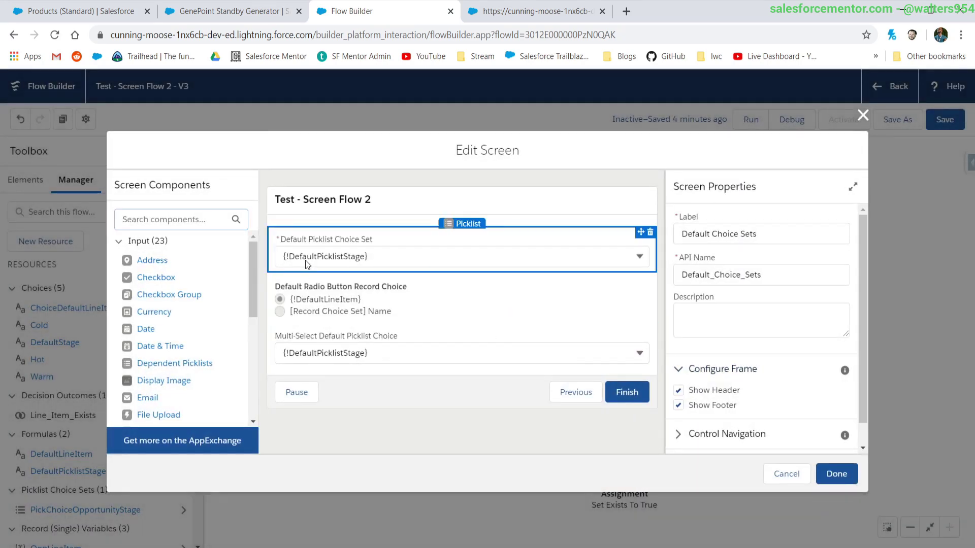
pyautogui.click(301, 266)
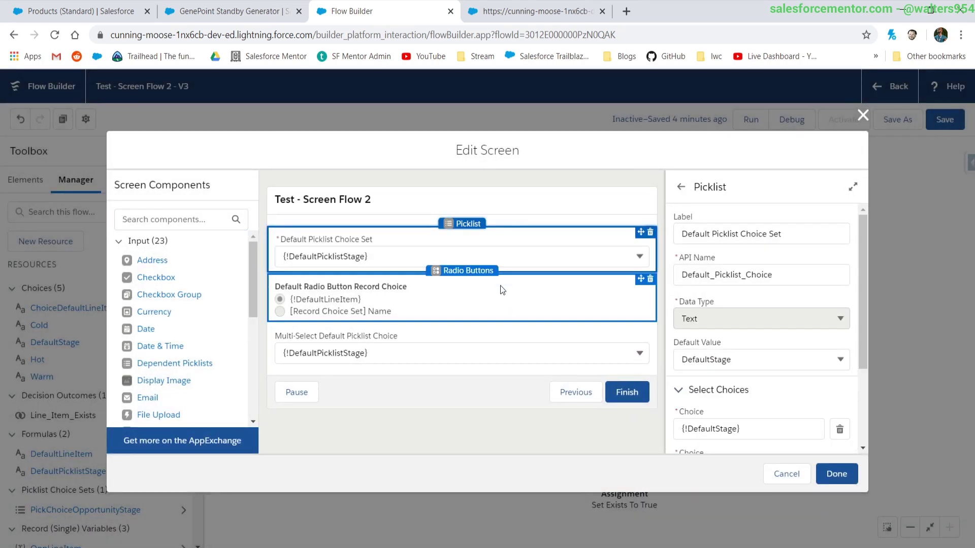
pyautogui.scroll(-1, 747, 403)
pyautogui.click(736, 362)
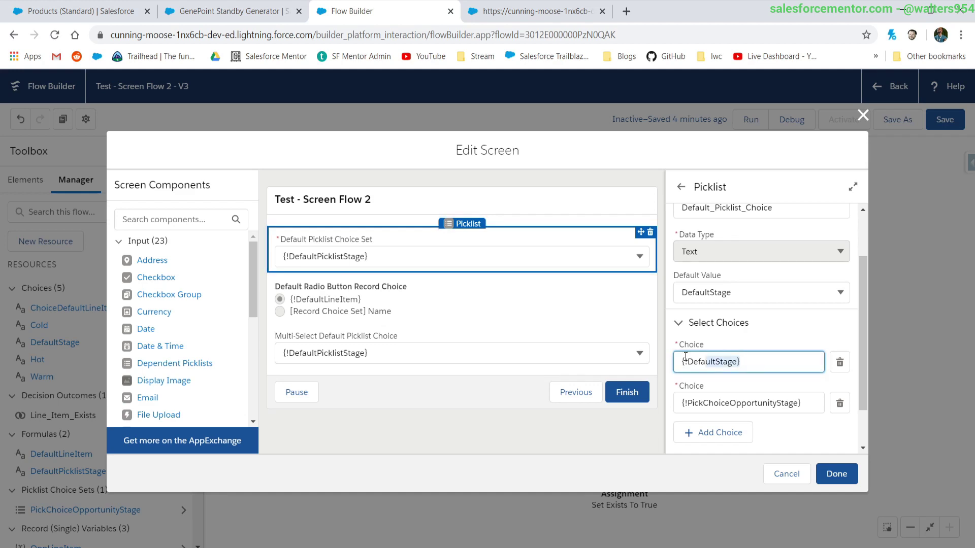
pyautogui.click(816, 330)
pyautogui.click(863, 115)
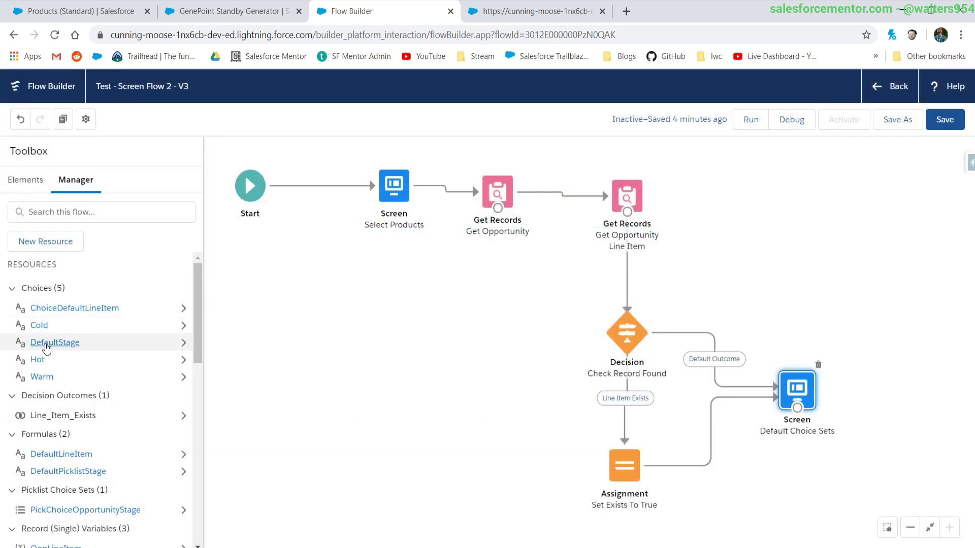
# Open the DefaultStage choice resource, examine its choice label and value, then return to the resource list
pyautogui.click(183, 343)
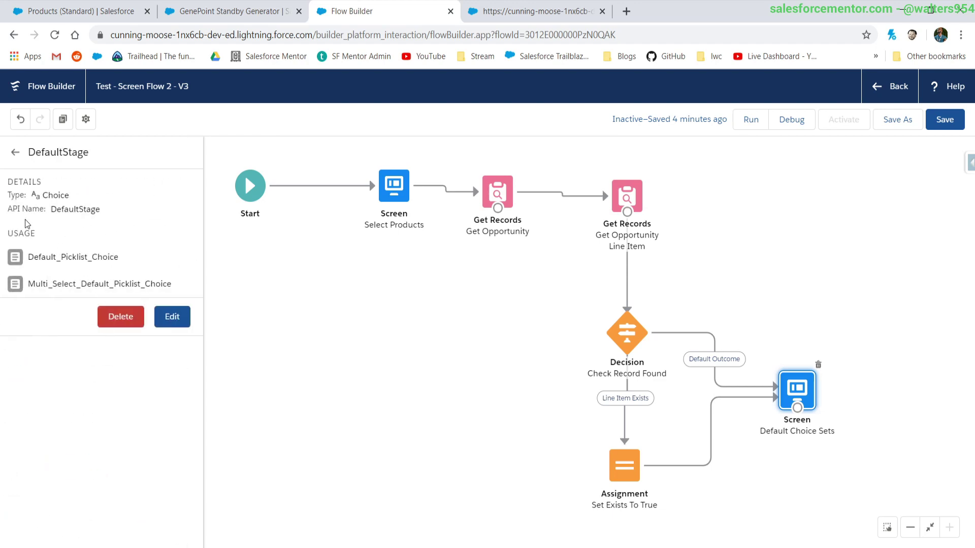
pyautogui.click(171, 321)
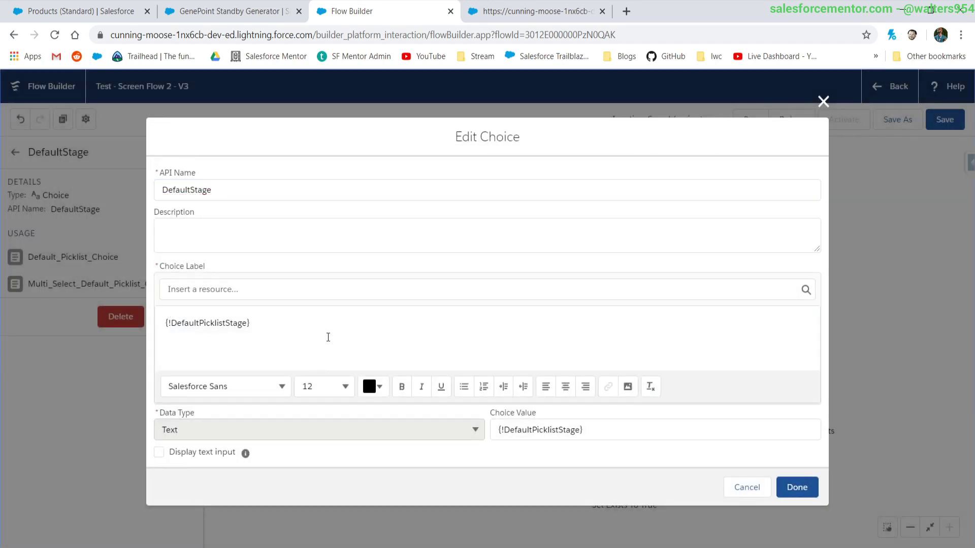
pyautogui.click(345, 330)
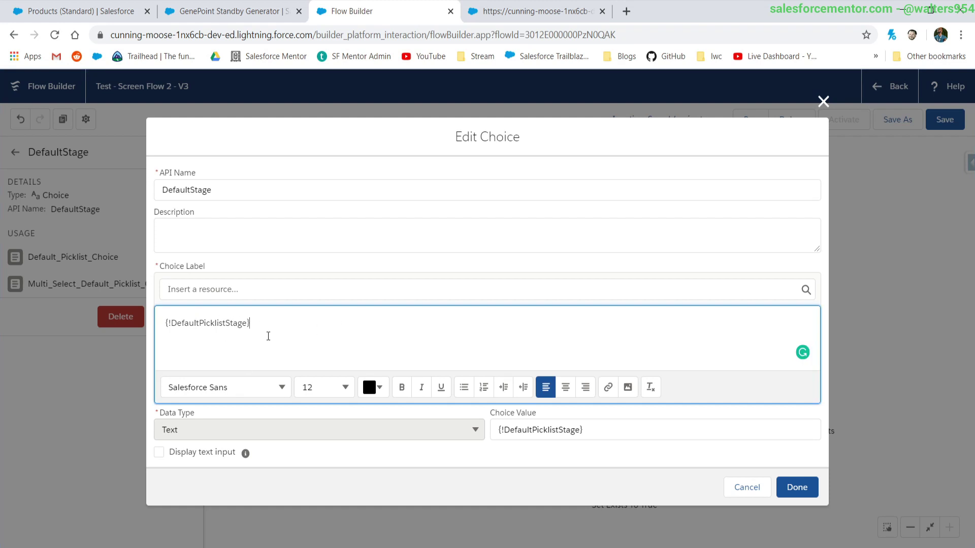
pyautogui.moveTo(262, 326); pyautogui.dragTo(165, 324)
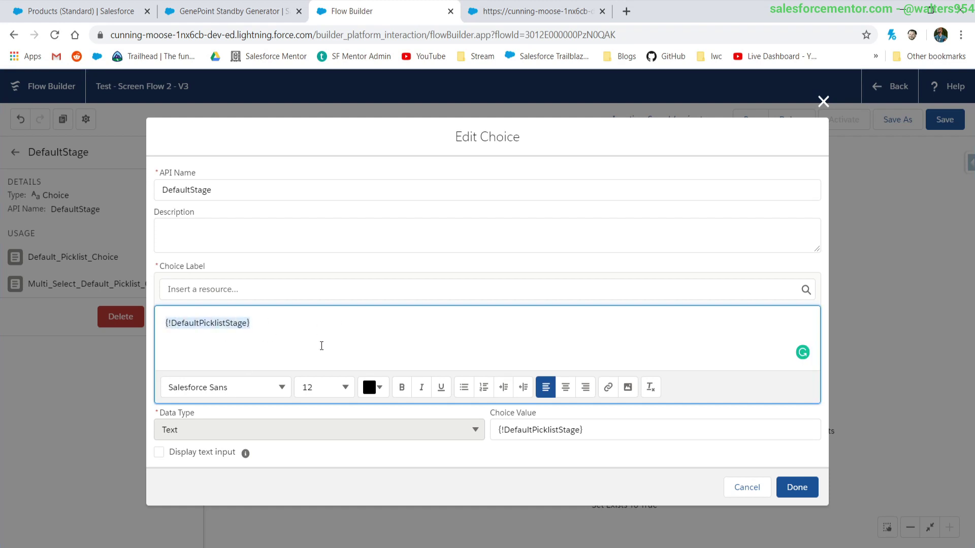
pyautogui.click(438, 338)
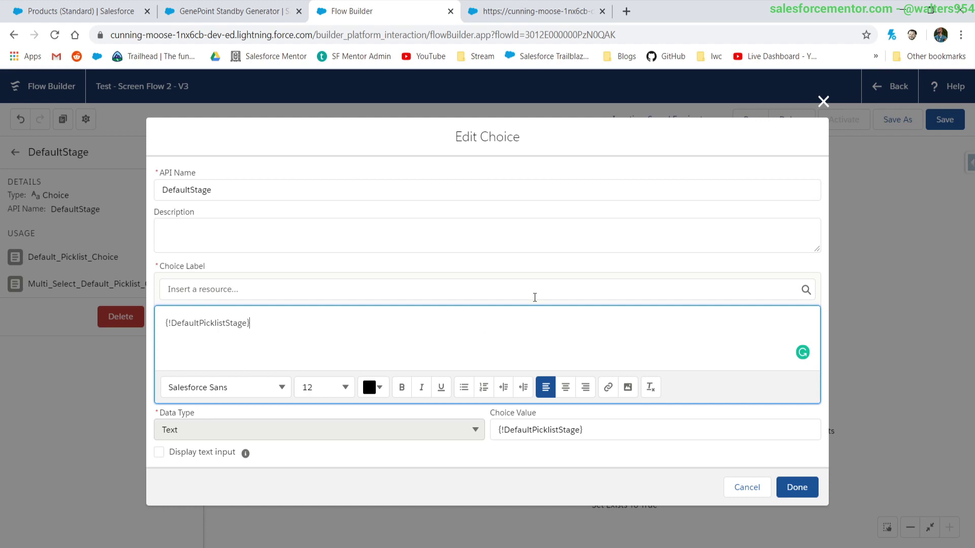
pyautogui.click(823, 101)
pyautogui.click(15, 151)
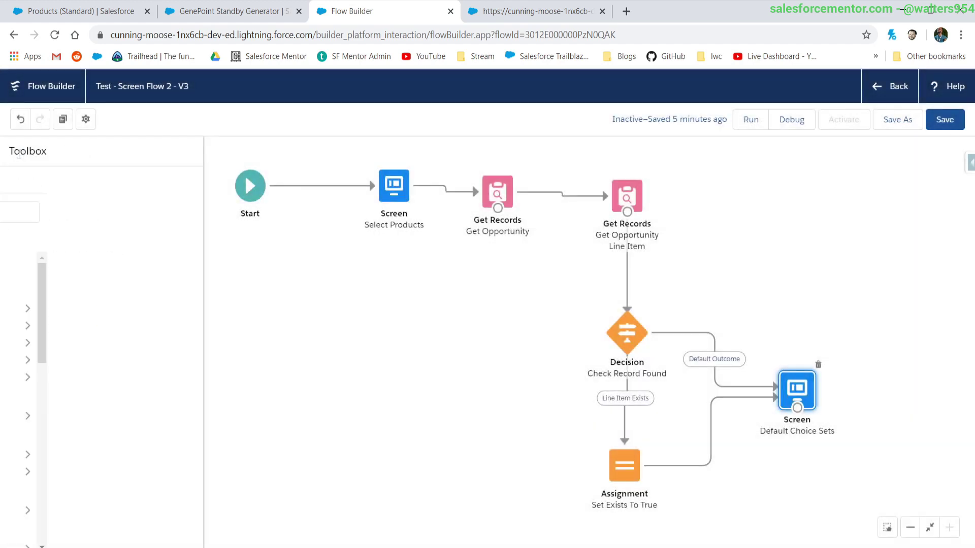
# Open the DefaultPicklistStage formula and examine its blank-stage fallback text and its StageName result, then close it
pyautogui.scroll(-2, 104, 348)
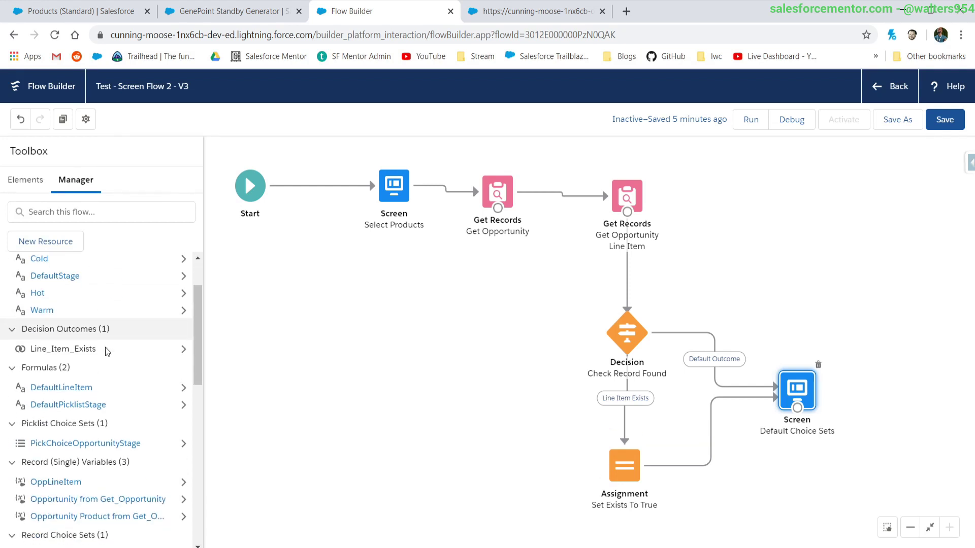
pyautogui.click(184, 404)
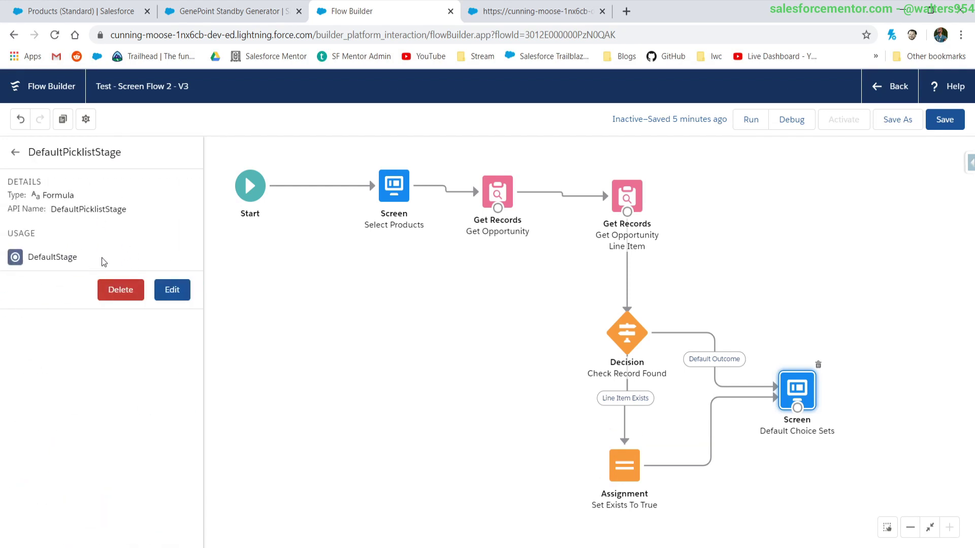
pyautogui.click(169, 289)
pyautogui.click(256, 397)
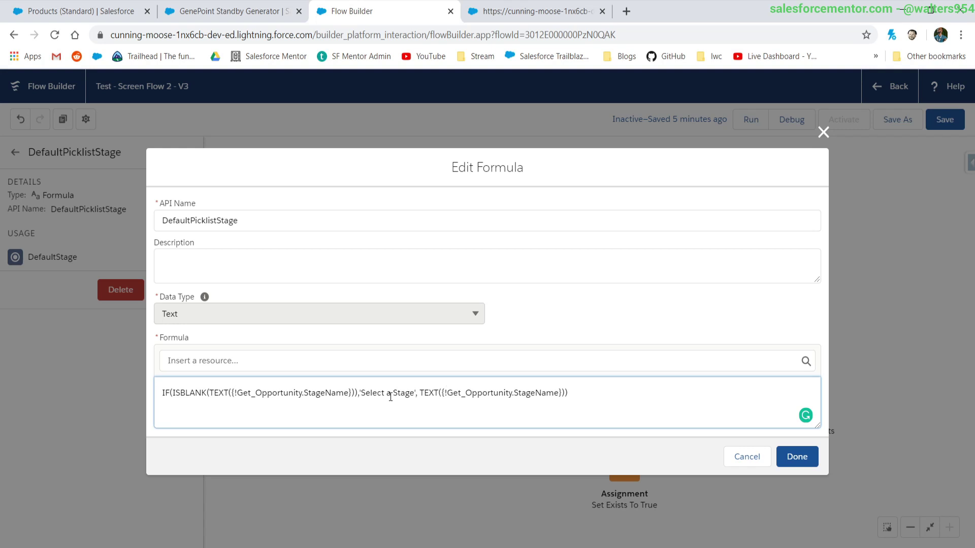
pyautogui.moveTo(423, 392); pyautogui.dragTo(564, 395)
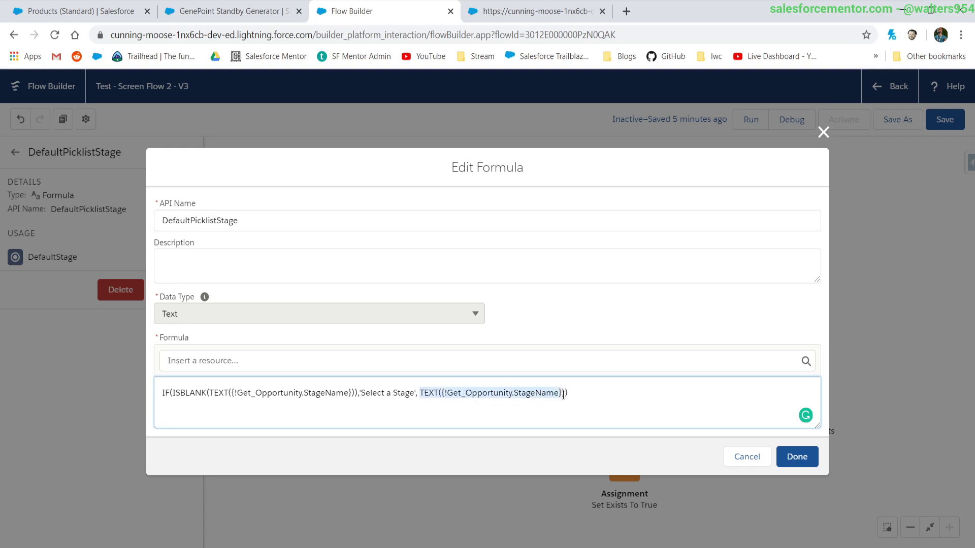
pyautogui.moveTo(358, 392); pyautogui.dragTo(416, 393)
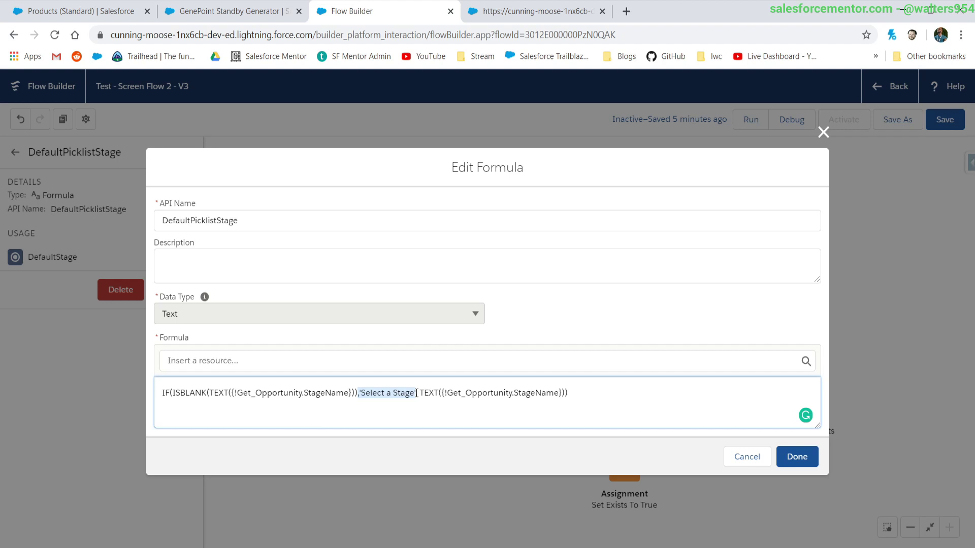
pyautogui.moveTo(417, 393)
pyautogui.mouseDown()
pyautogui.moveTo(360, 395)
pyautogui.moveTo(414, 394)
pyautogui.mouseUp()
pyautogui.click(822, 132)
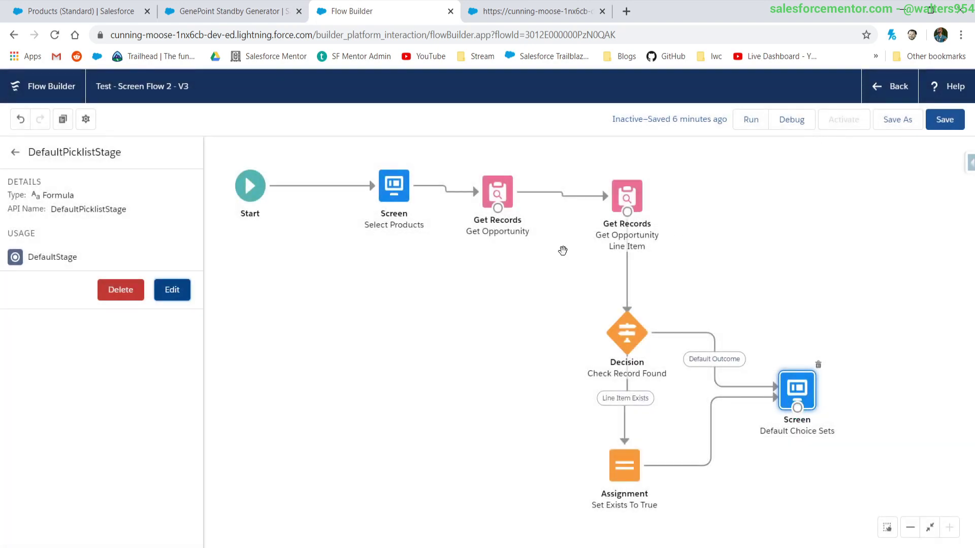
# Examine the Get Opportunity element's Id filter condition and its record storage options, then close it
pyautogui.doubleClick(494, 192)
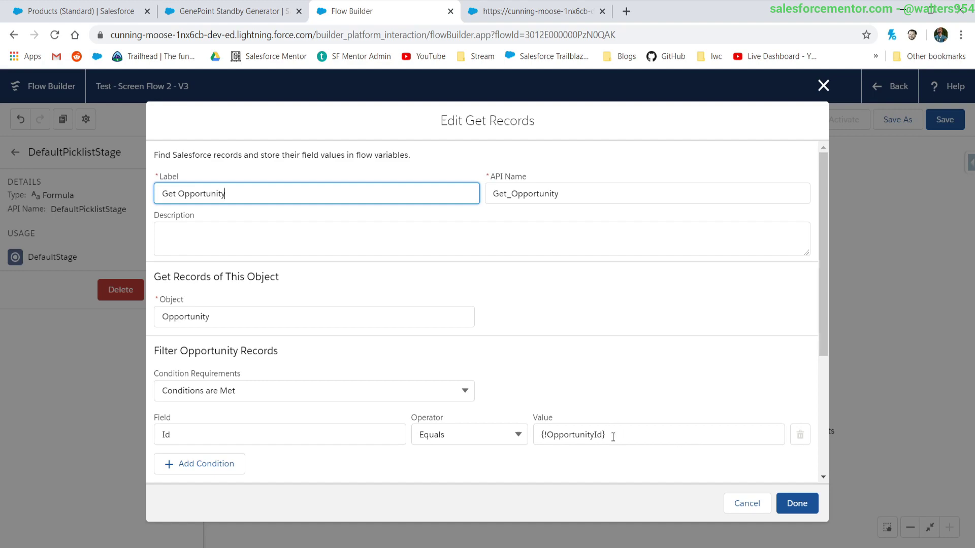
pyautogui.moveTo(613, 434); pyautogui.dragTo(514, 431)
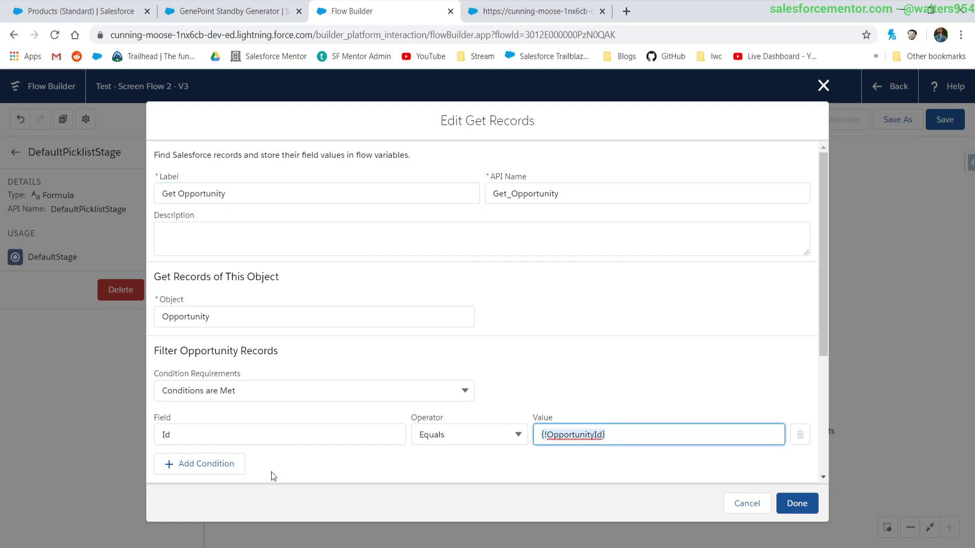
pyautogui.scroll(-2, 360, 446)
pyautogui.scroll(-2, 552, 367)
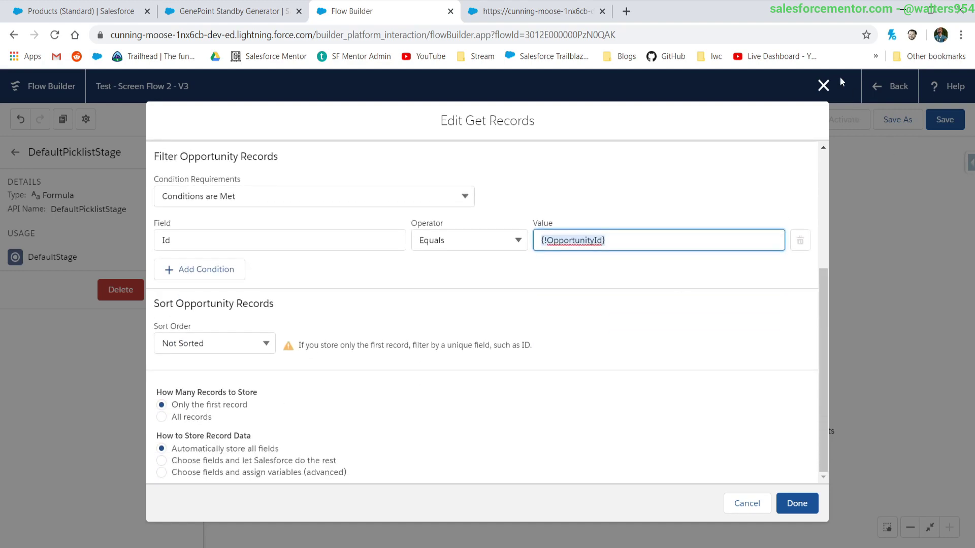
pyautogui.click(823, 86)
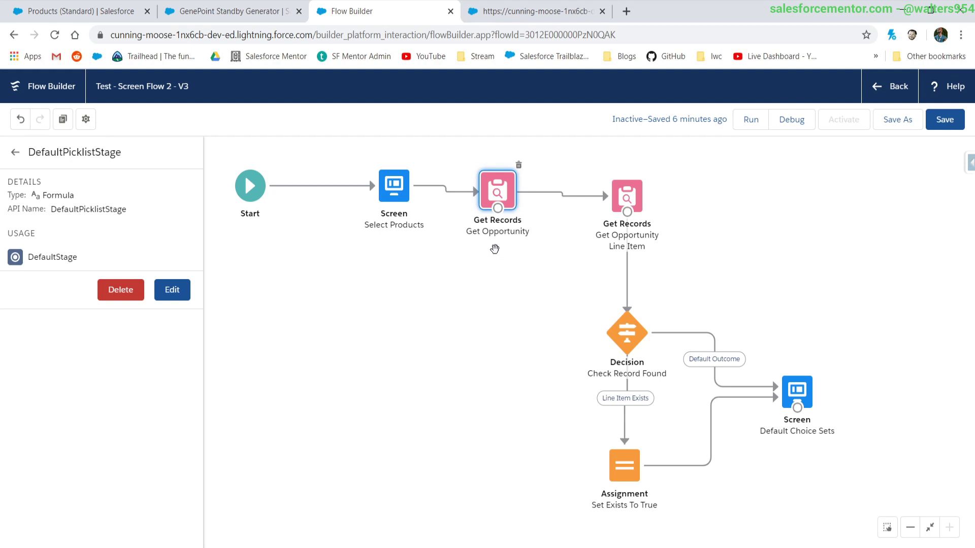
# Switch to the flow's debug run and examine the options offered by Default Picklist Choice Set
pyautogui.click(805, 125)
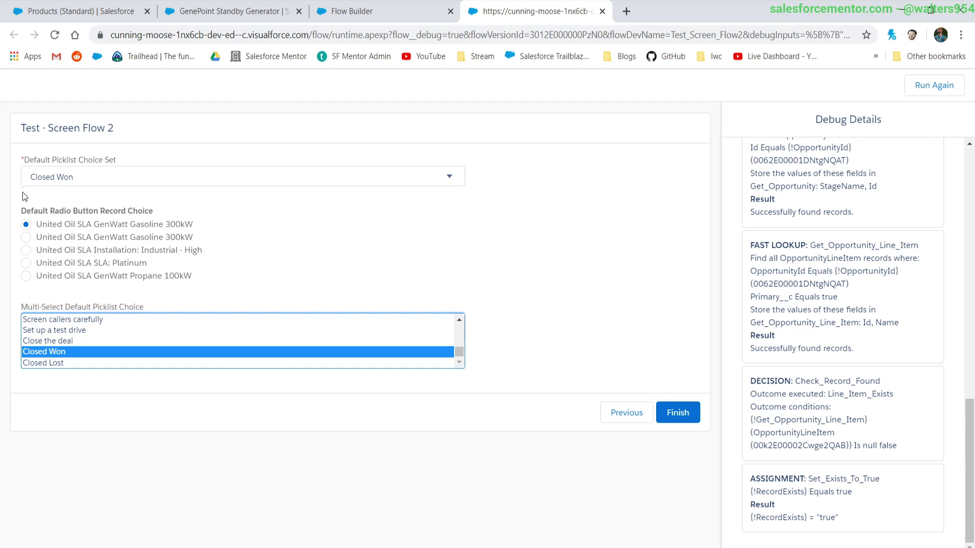
pyautogui.click(101, 180)
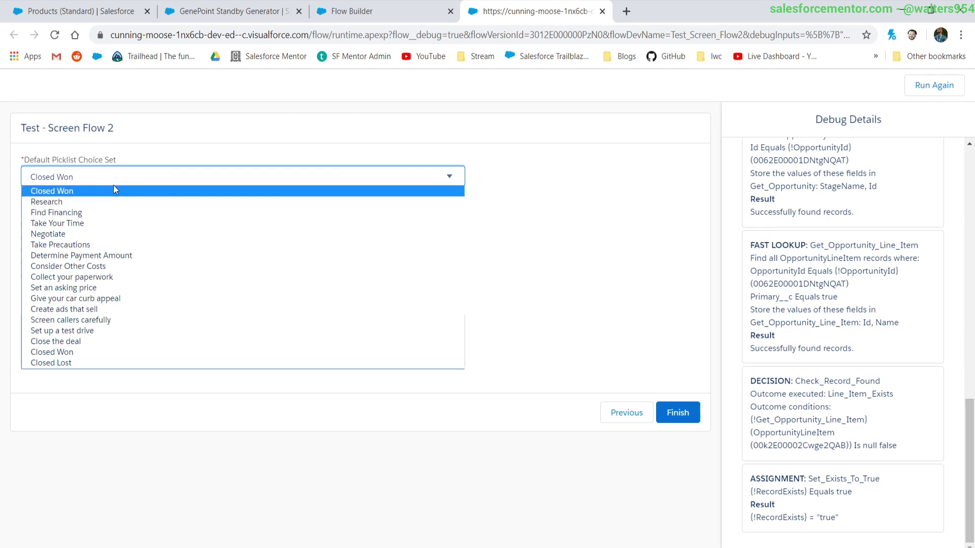
pyautogui.click(597, 199)
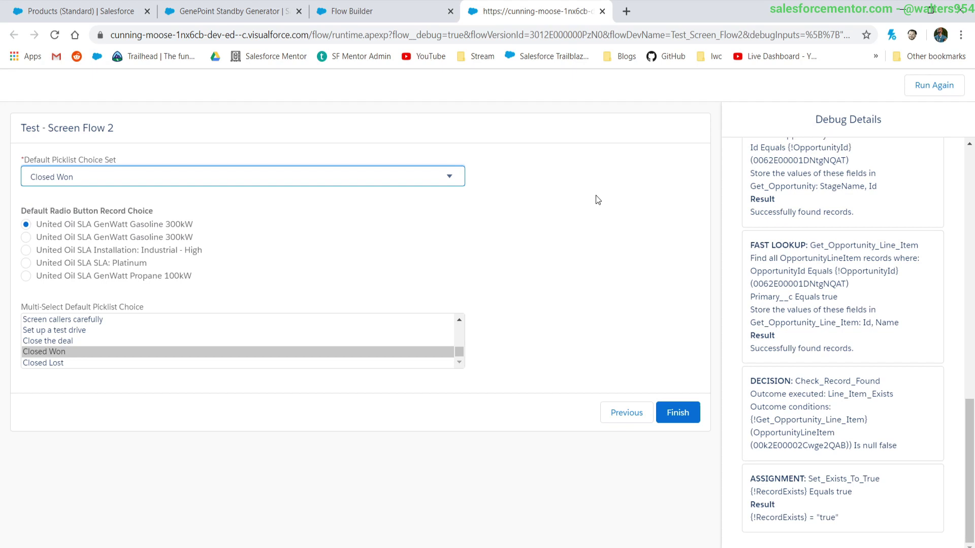
# Return to Flow Builder and examine the label and value of the ChoiceDefaultLineItem choice, then close it
pyautogui.click(380, 8)
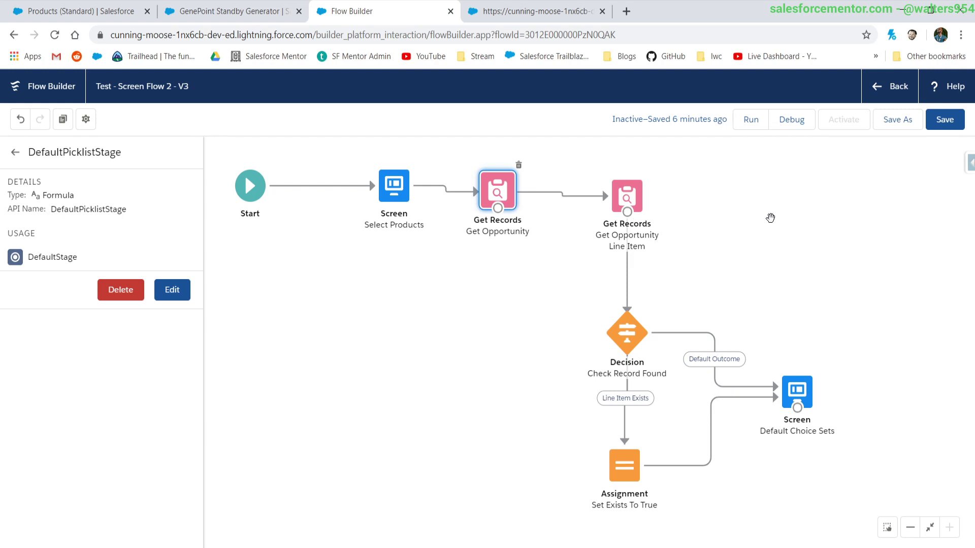
pyautogui.click(15, 155)
pyautogui.scroll(2, 131, 373)
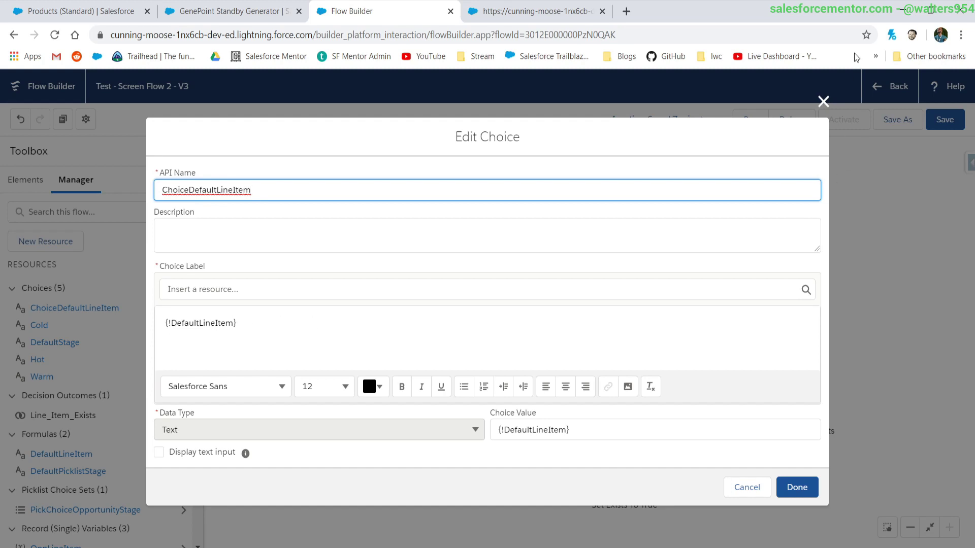
pyautogui.click(823, 101)
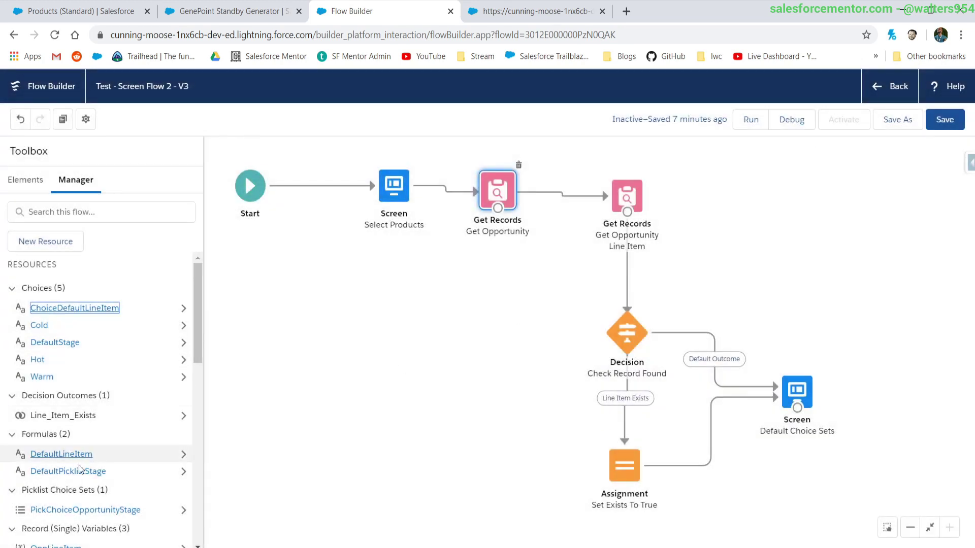
# Open the DefaultLineItem formula and examine its RecordExists condition, line item name and fallback text, then close it
pyautogui.click(183, 455)
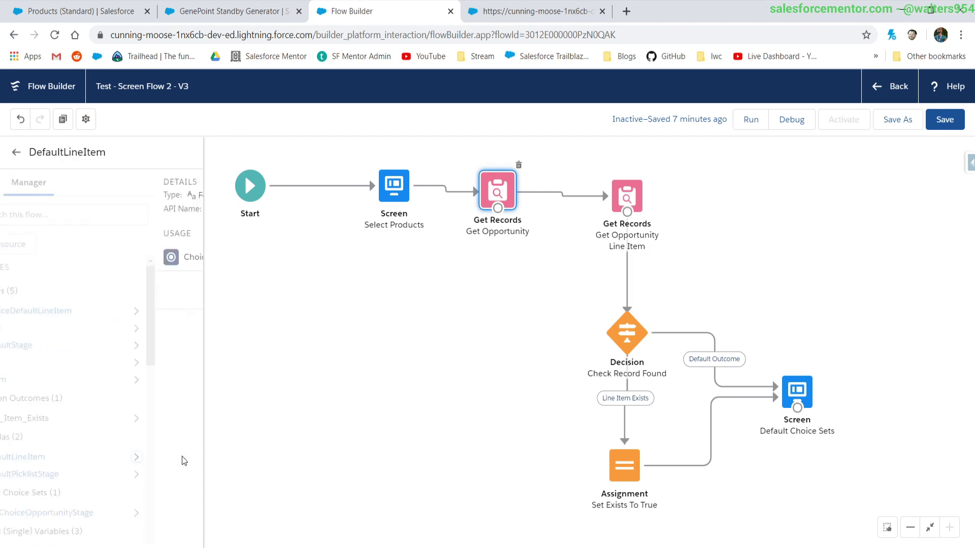
pyautogui.click(182, 294)
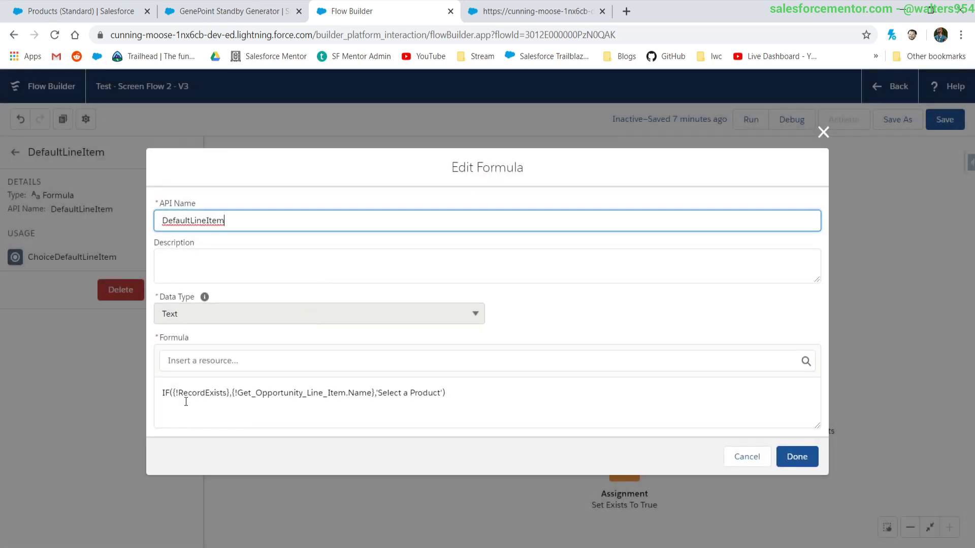
pyautogui.doubleClick(186, 393)
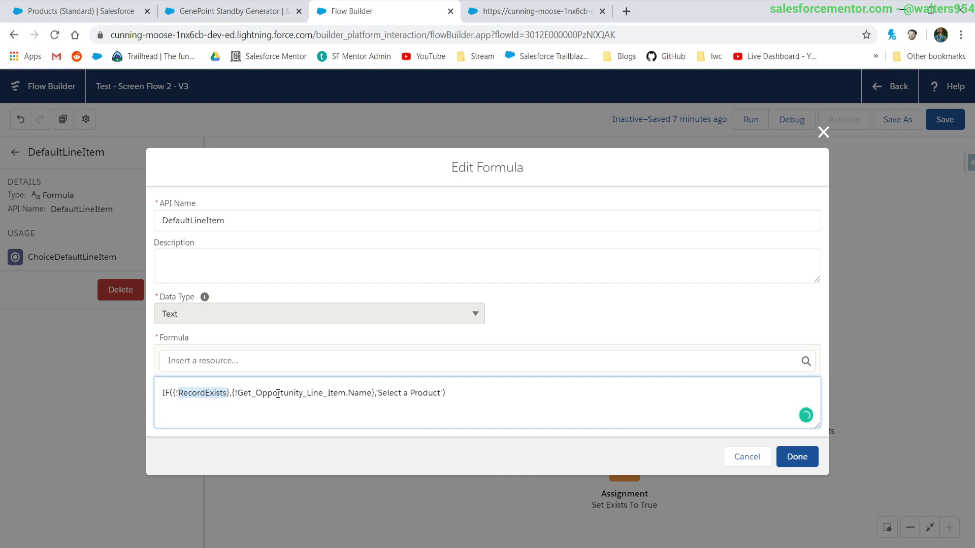
pyautogui.click(253, 393)
pyautogui.moveTo(278, 393); pyautogui.dragTo(367, 395)
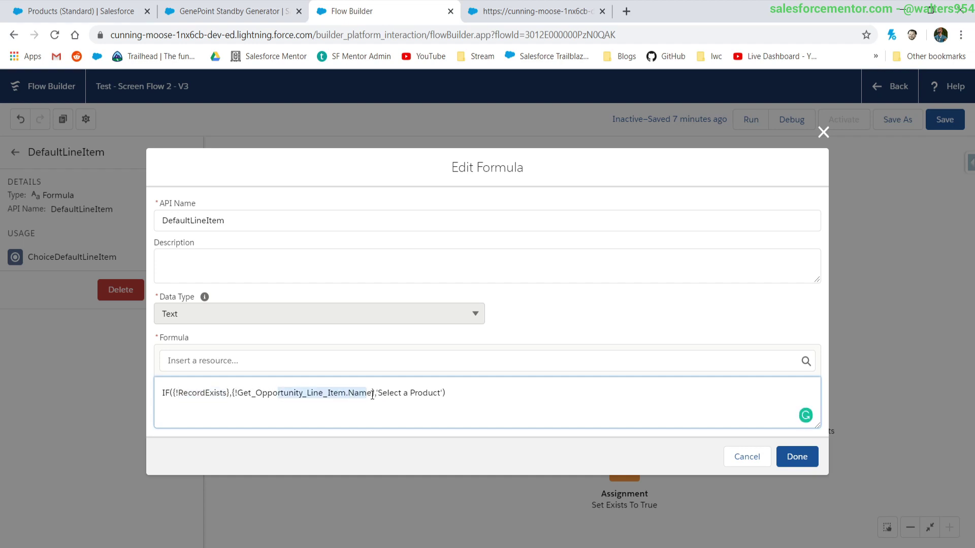
pyautogui.click(409, 395)
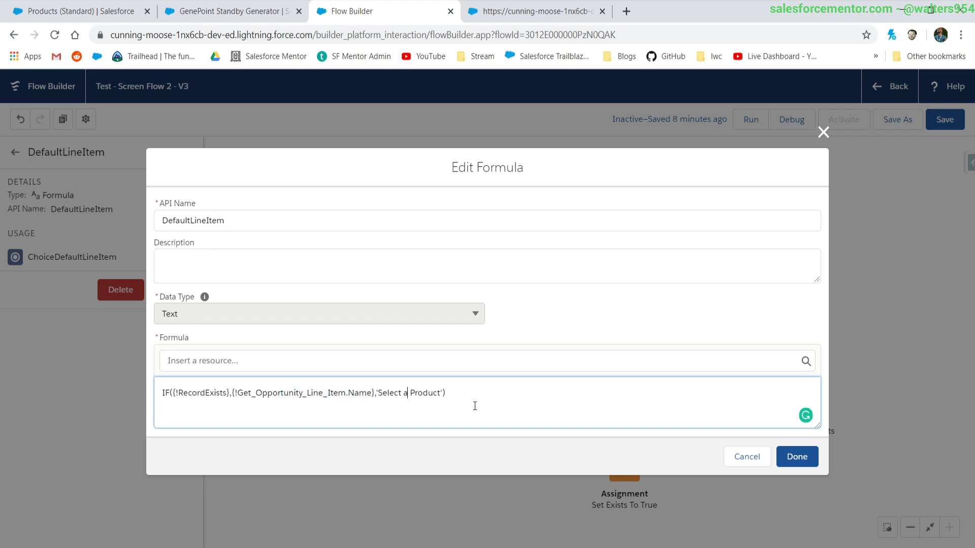
pyautogui.click(824, 133)
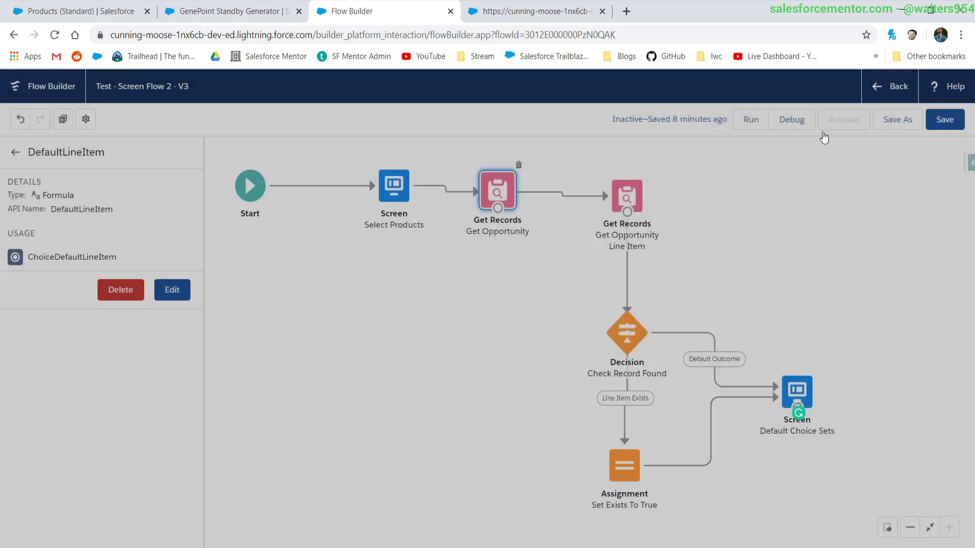
# Examine the Get Opportunity Line Item element's OpportunityId and Primary__c filters and its record storage options, then close it
pyautogui.doubleClick(632, 198)
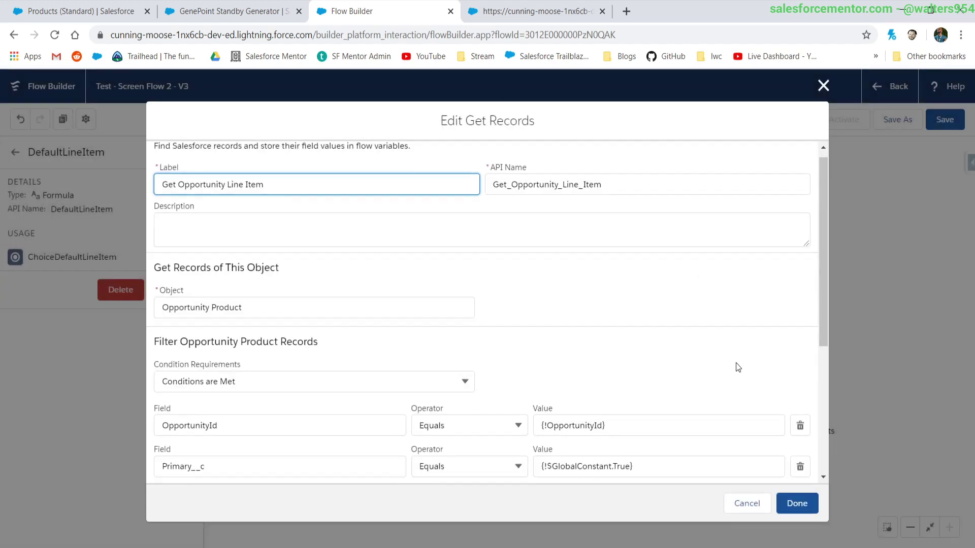
pyautogui.scroll(-3, 596, 283)
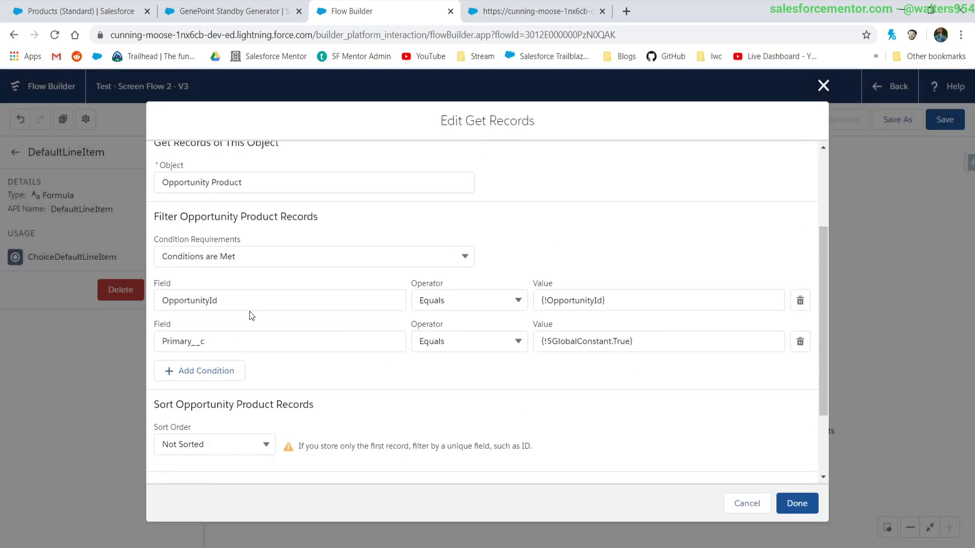
pyautogui.scroll(-1, 632, 294)
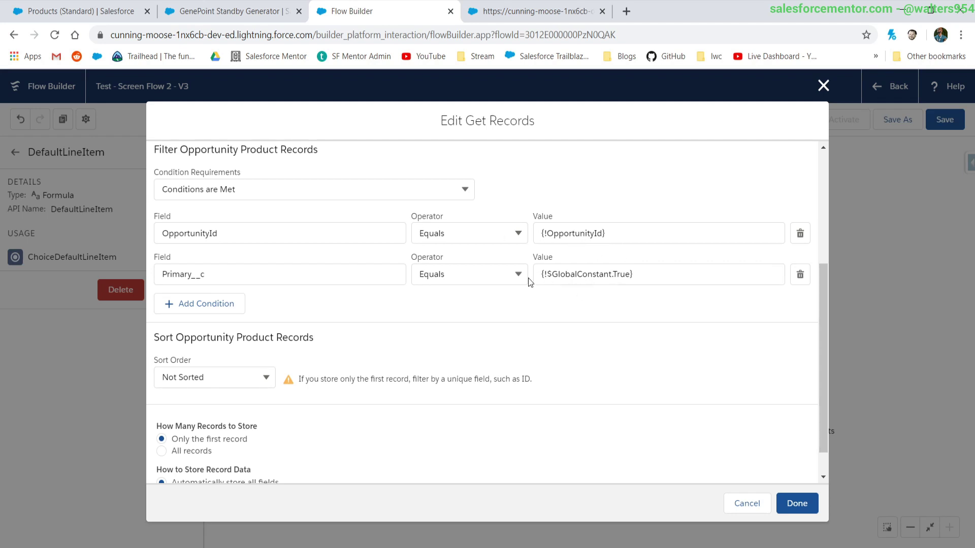
pyautogui.scroll(-1, 417, 325)
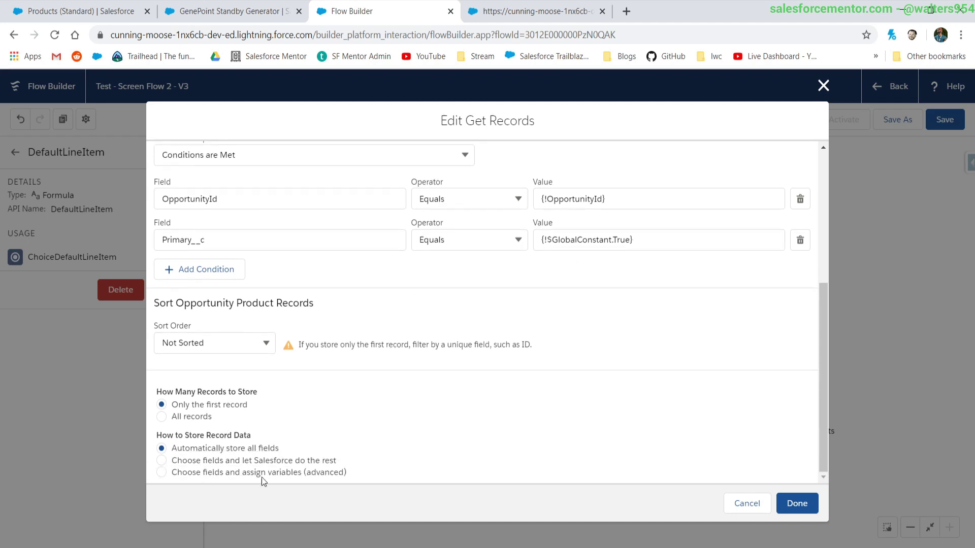
pyautogui.click(796, 503)
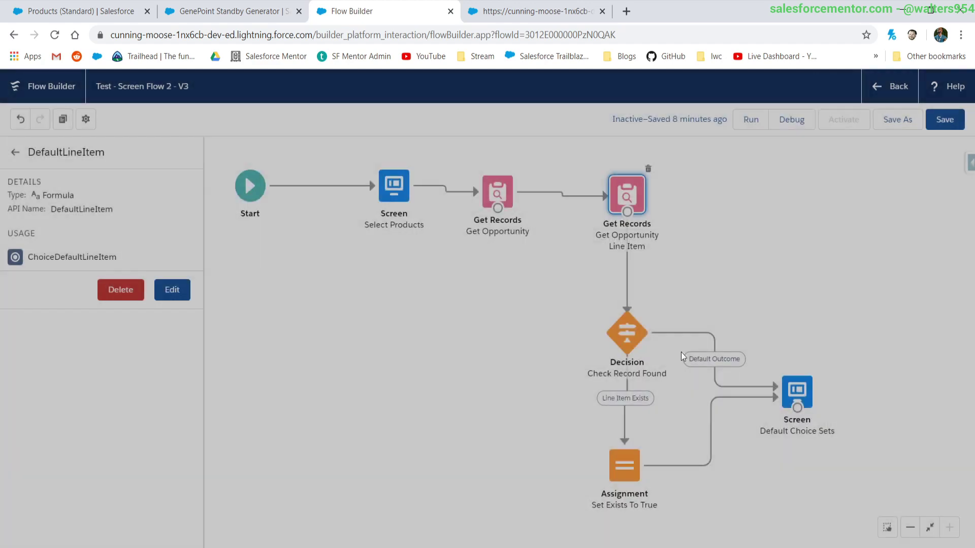
# Review the Check Record Found decision's condition and the line item name reference in the DefaultLineItem formula, closing both without changes
pyautogui.doubleClick(628, 335)
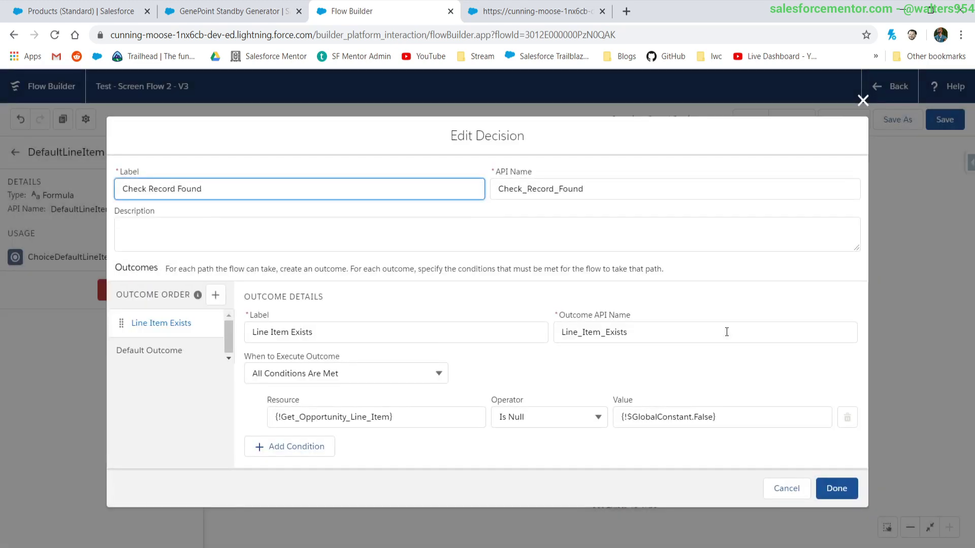
pyautogui.click(863, 101)
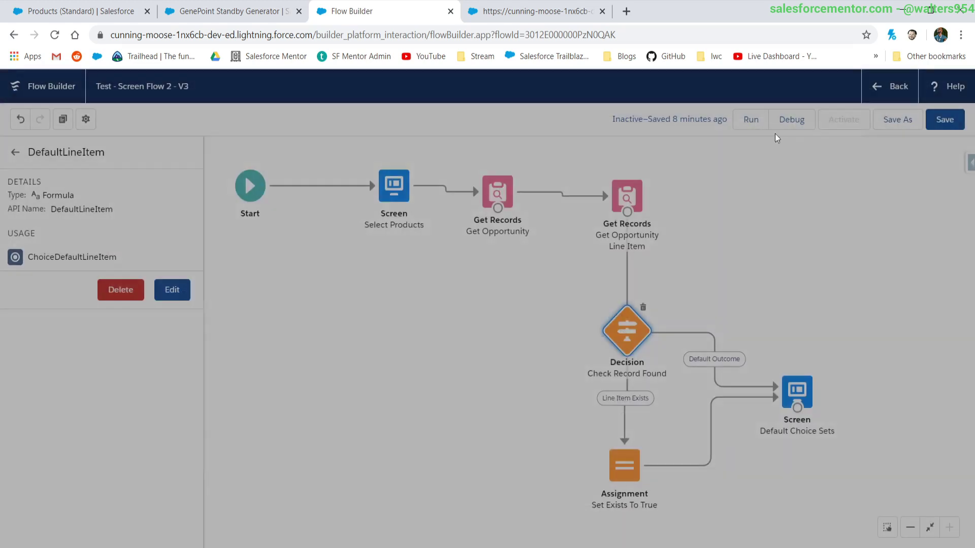
pyautogui.click(155, 289)
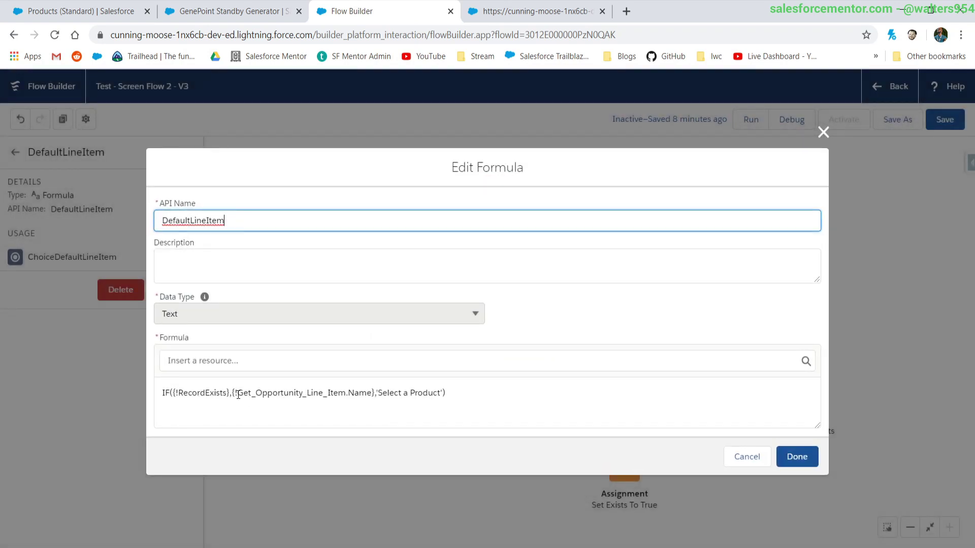
pyautogui.moveTo(237, 394); pyautogui.dragTo(374, 390)
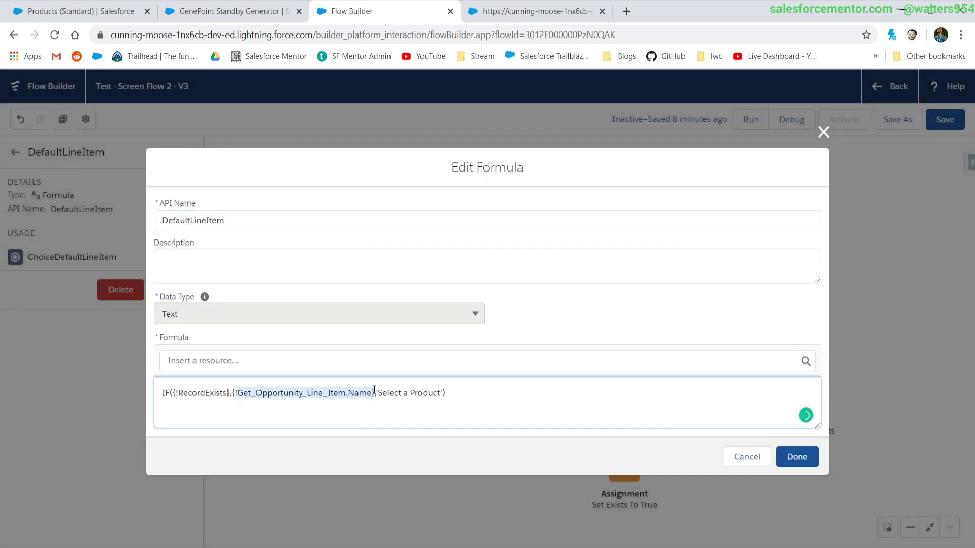
pyautogui.click(517, 403)
pyautogui.click(823, 132)
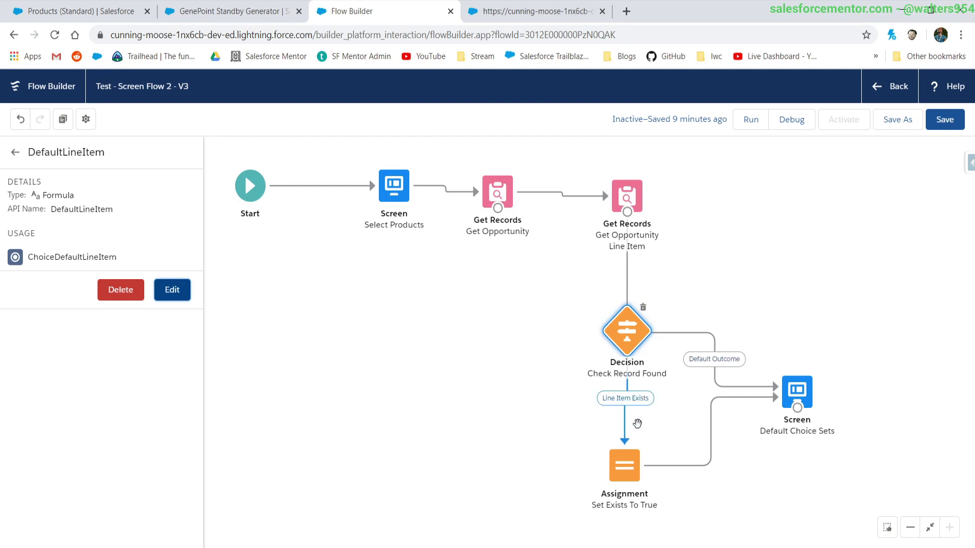
# Examine the RecordExists variable assignment in the Set Exists To True element, then close it
pyautogui.doubleClick(630, 472)
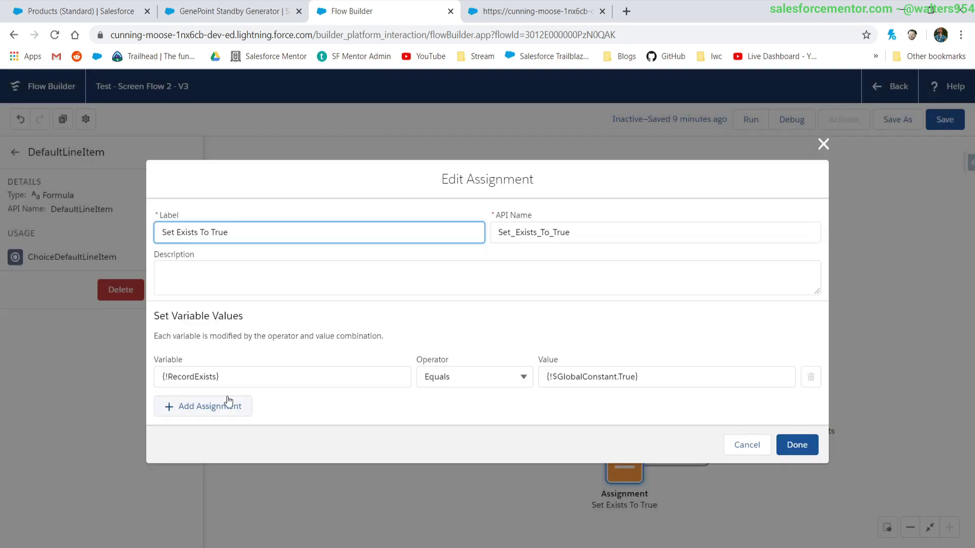
pyautogui.click(233, 378)
pyautogui.moveTo(233, 378); pyautogui.dragTo(149, 385)
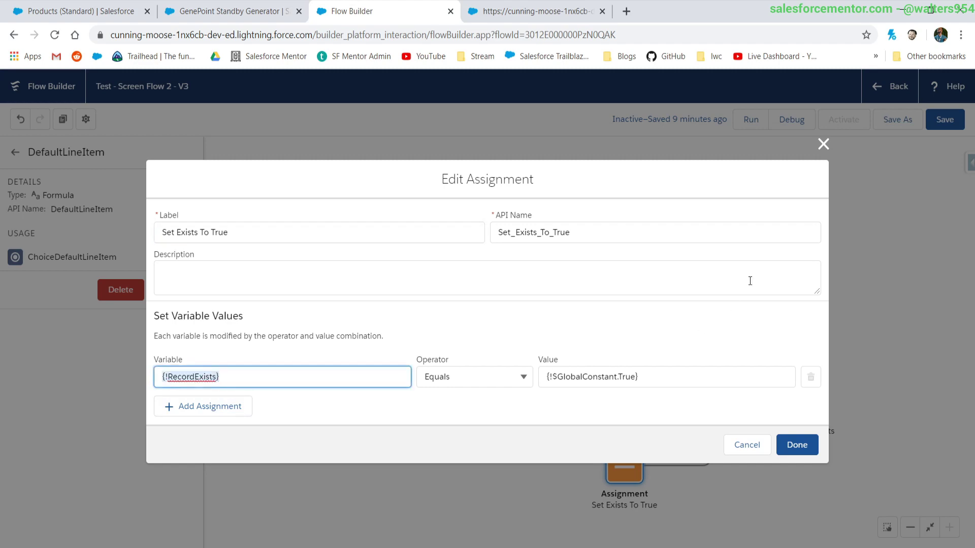
pyautogui.click(823, 144)
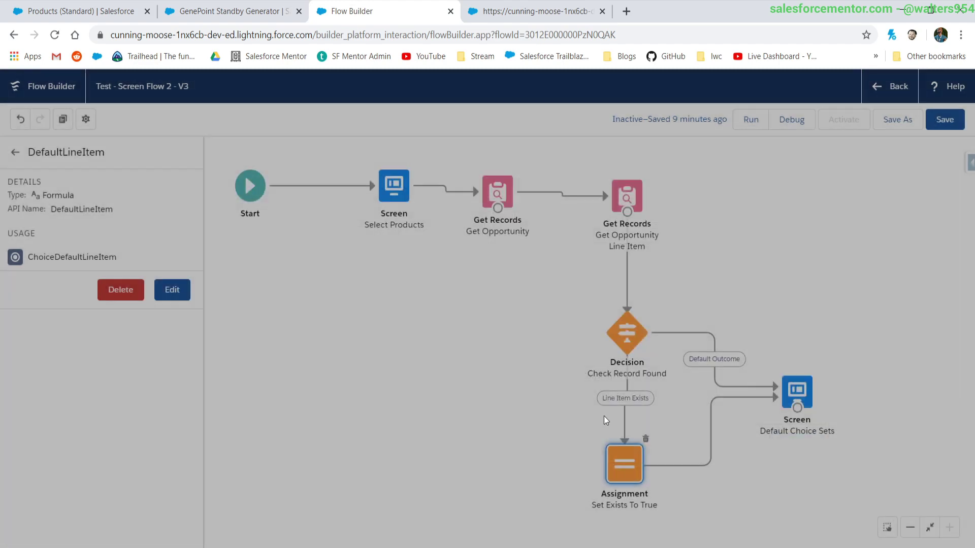
# Reopen the Check Record Found decision and examine the resource its Line Item Exists outcome tests, then close it
pyautogui.doubleClick(633, 346)
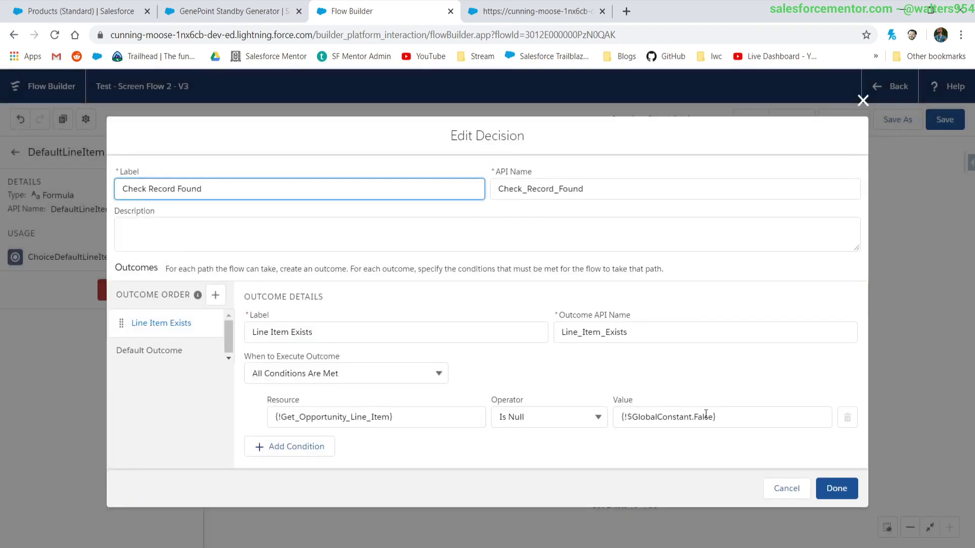
pyautogui.click(350, 416)
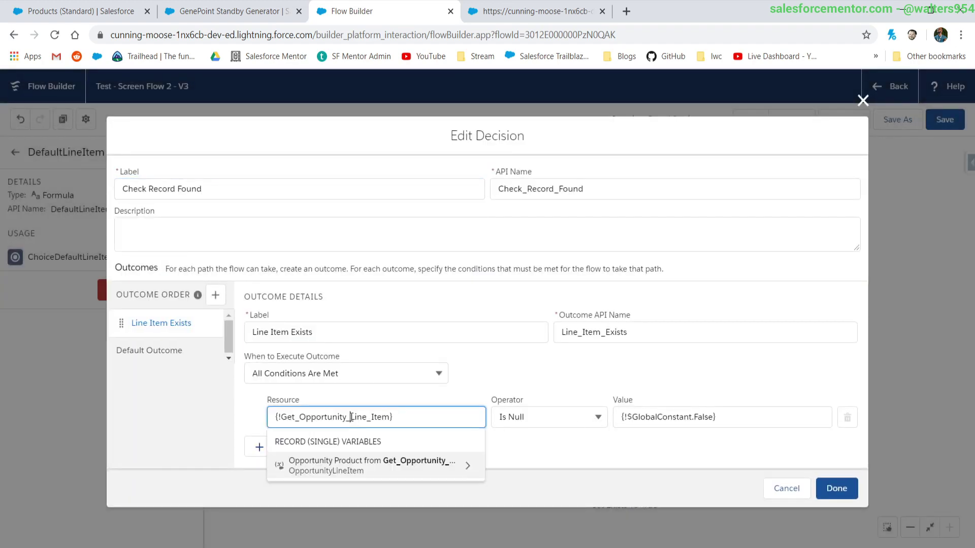
pyautogui.click(863, 101)
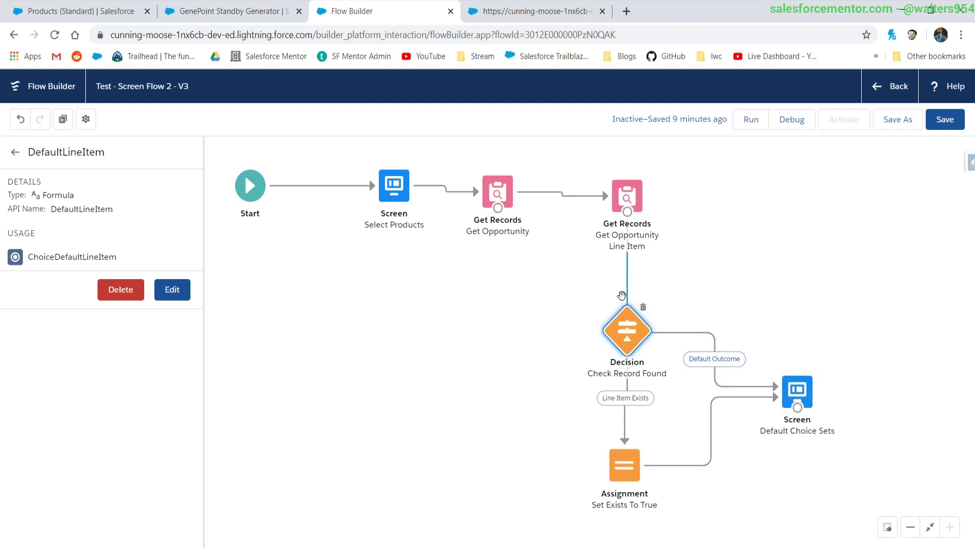
# Examine the default value and the two choices of Default Radio Button Record Choice on the Default Choice Sets screen, then close the screen
pyautogui.doubleClick(796, 390)
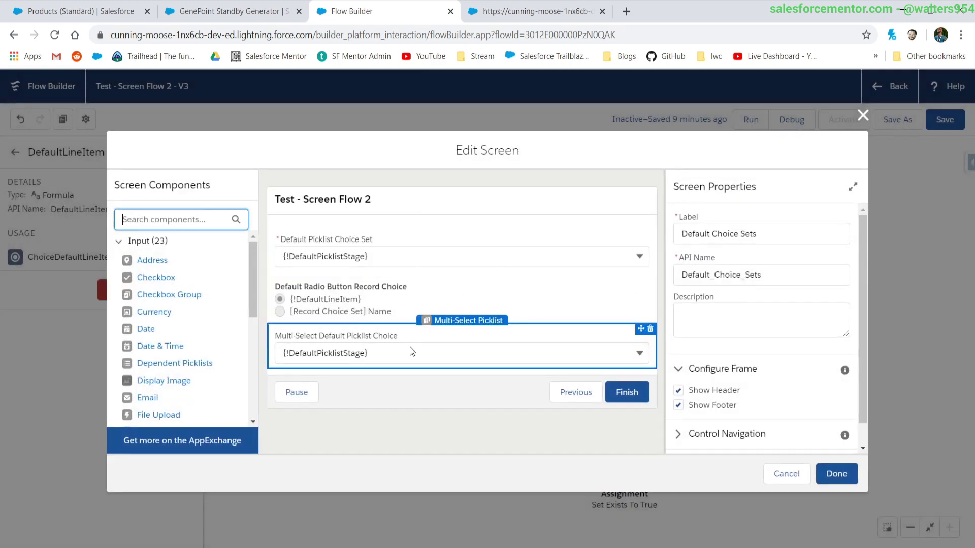
pyautogui.click(400, 330)
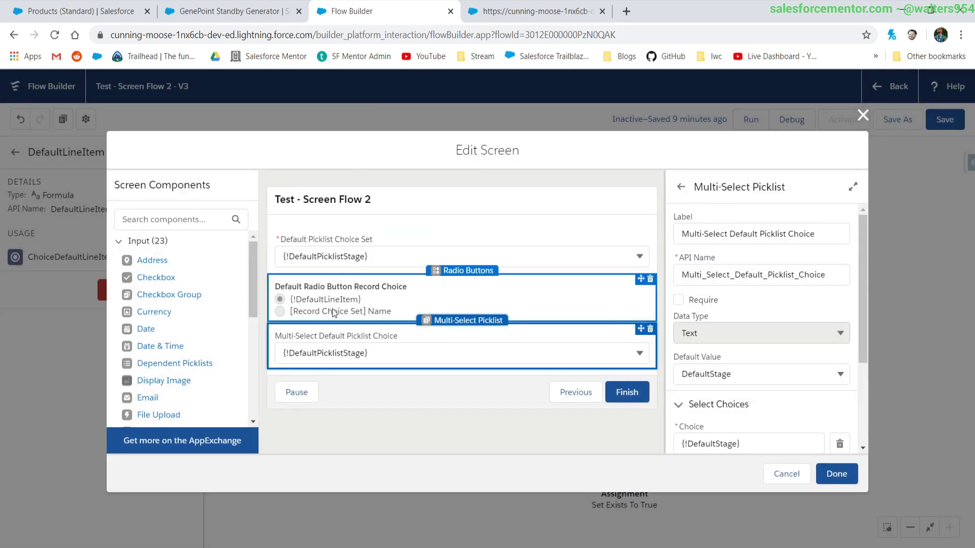
pyautogui.click(401, 304)
pyautogui.scroll(-2, 730, 417)
pyautogui.click(768, 376)
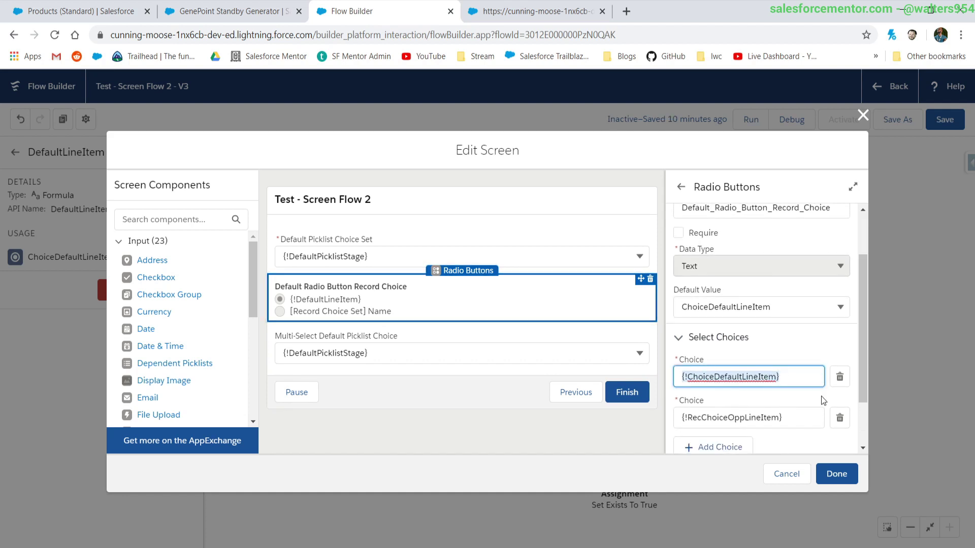
pyautogui.click(791, 418)
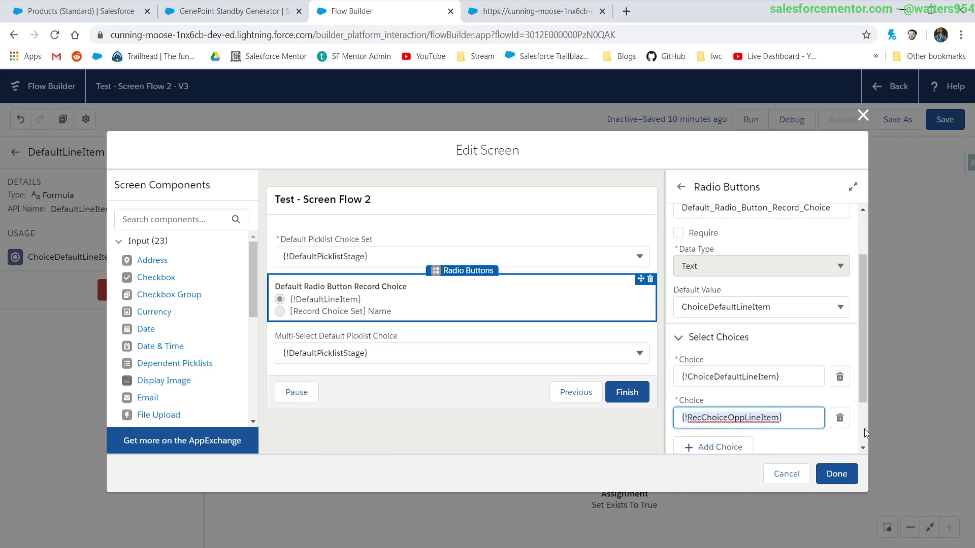
pyautogui.click(834, 475)
# Save the flow and debug it with the United Oil SLA opportunity's record Id as OpportunityId
pyautogui.click(943, 120)
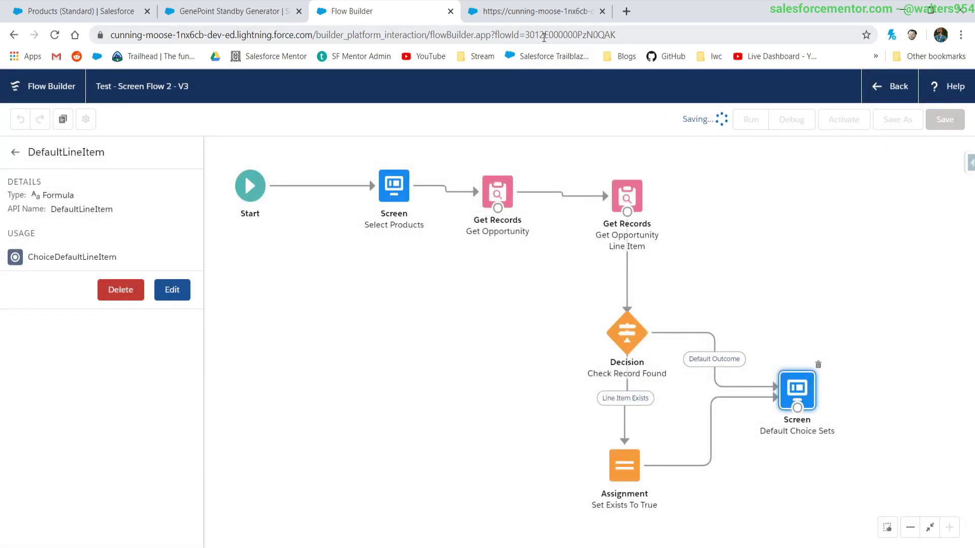
pyautogui.click(801, 122)
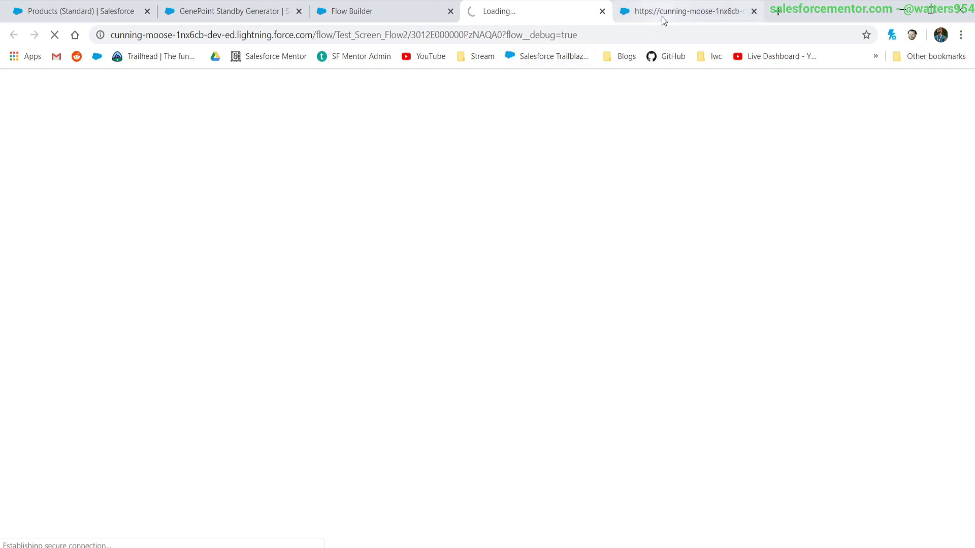
pyautogui.click(213, 11)
pyautogui.click(81, 12)
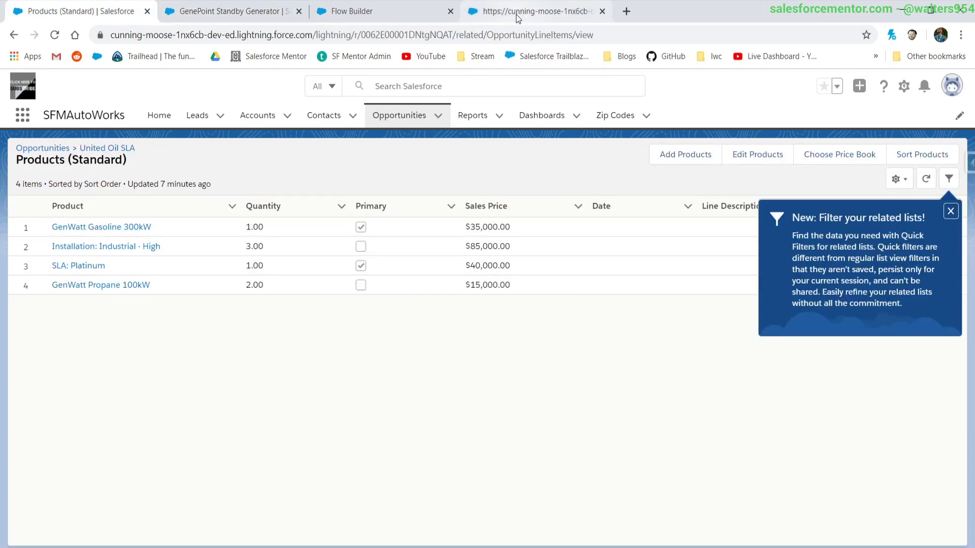
pyautogui.doubleClick(399, 34)
pyautogui.hotkey('ctrl', 'c')
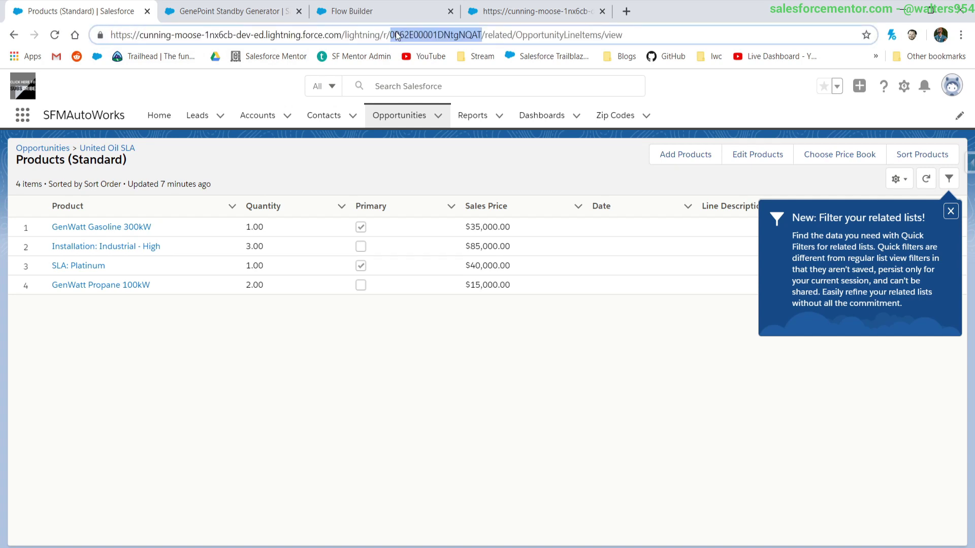
pyautogui.click(537, 17)
pyautogui.click(476, 376)
pyautogui.hotkey('ctrl', 'v')
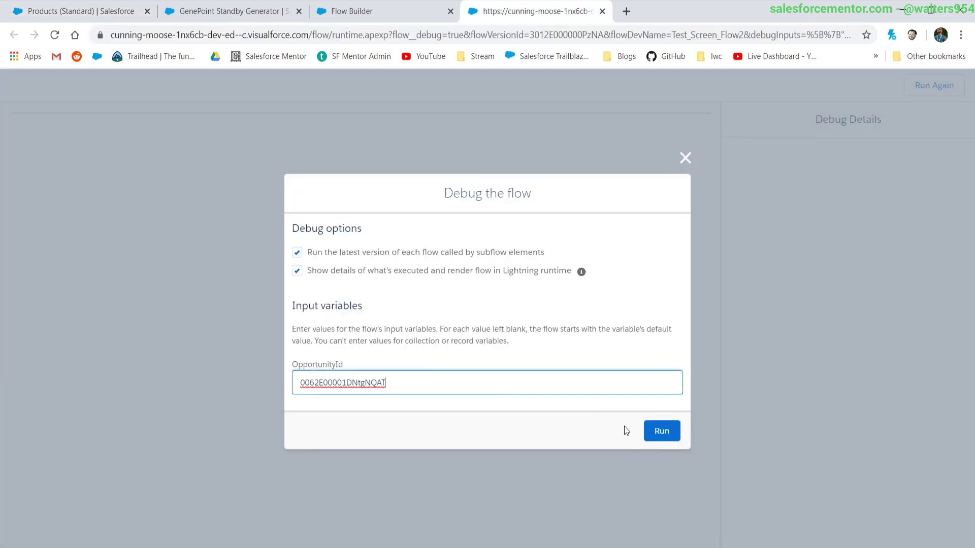
pyautogui.click(662, 431)
# Examine the record and picklist choices on both flow screens, then finish the interview
pyautogui.scroll(-1, 370, 296)
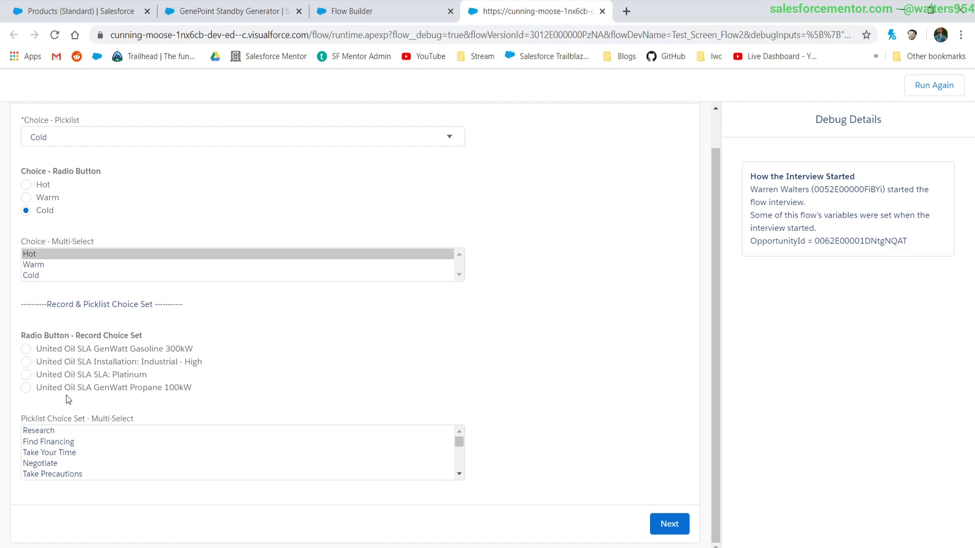
pyautogui.scroll(-3, 117, 459)
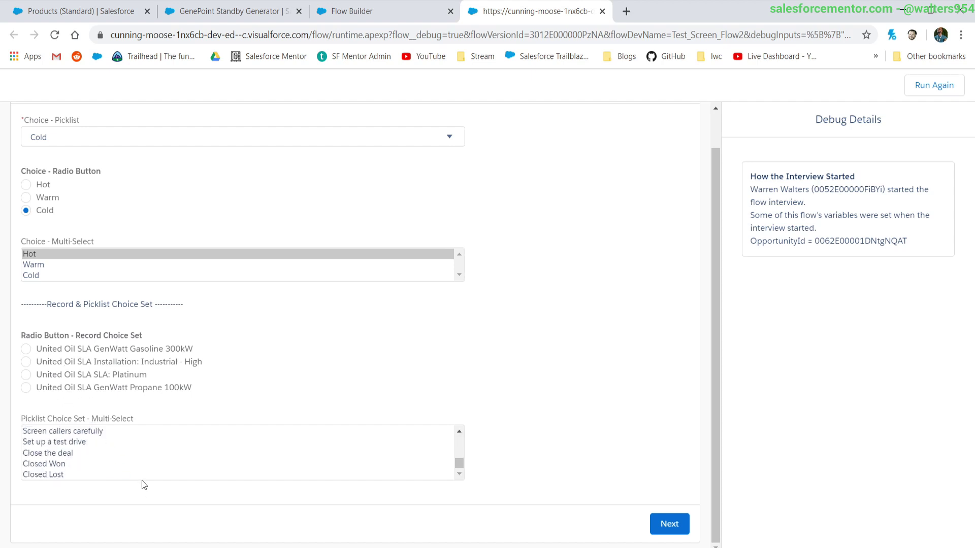
pyautogui.click(682, 526)
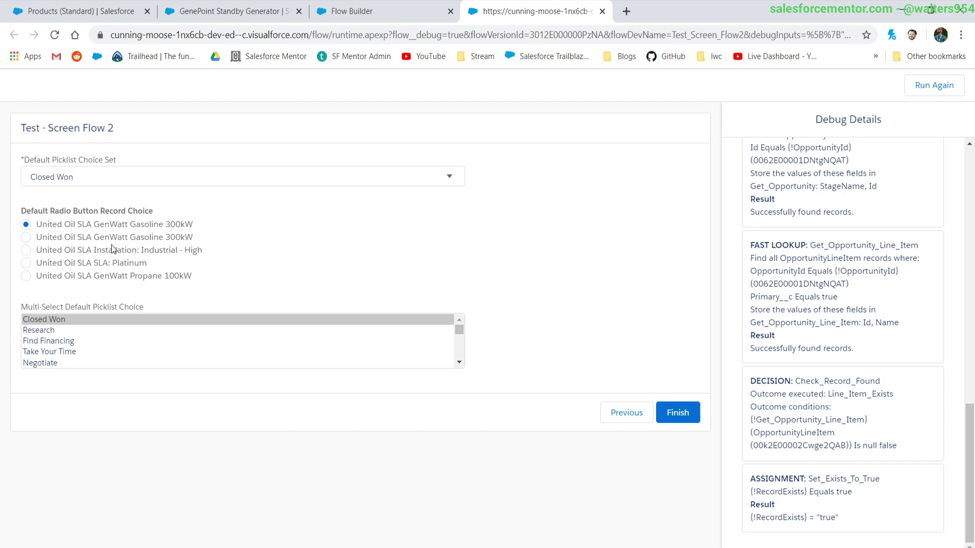
pyautogui.scroll(-2, 50, 348)
pyautogui.scroll(2, 51, 346)
pyautogui.click(676, 412)
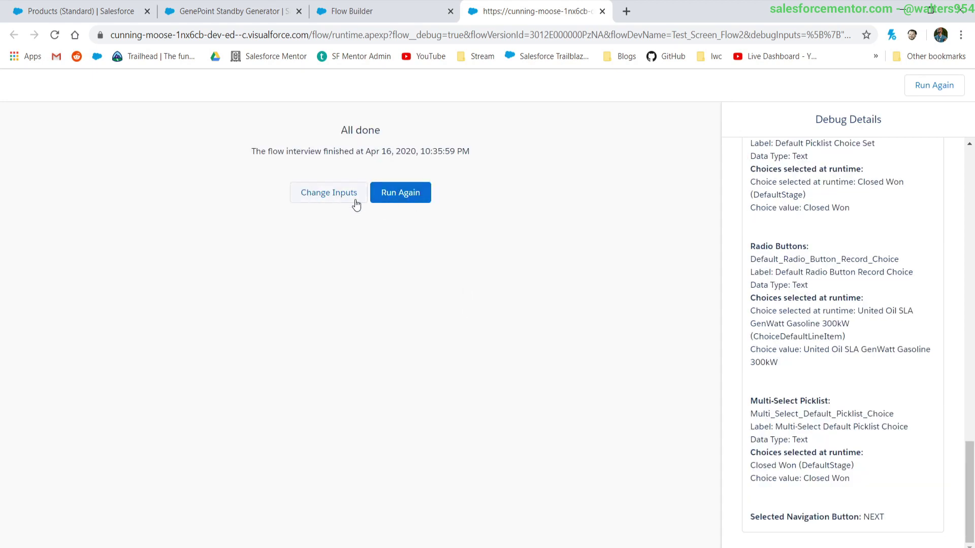
# Rerun the debug with the GenePoint Standby Generator opportunity's record Id as OpportunityId
pyautogui.click(329, 193)
pyautogui.click(233, 11)
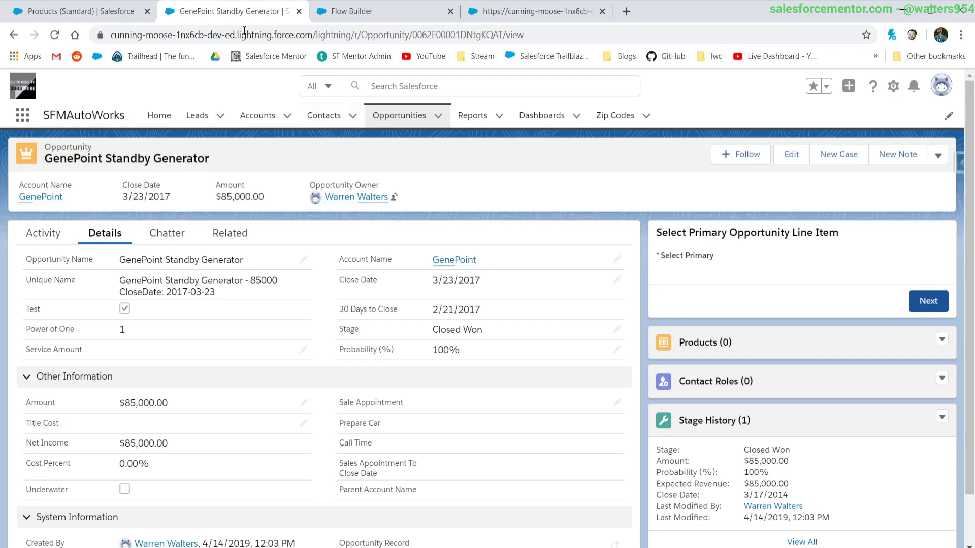
pyautogui.doubleClick(449, 40)
pyautogui.hotkey('ctrl', 'c')
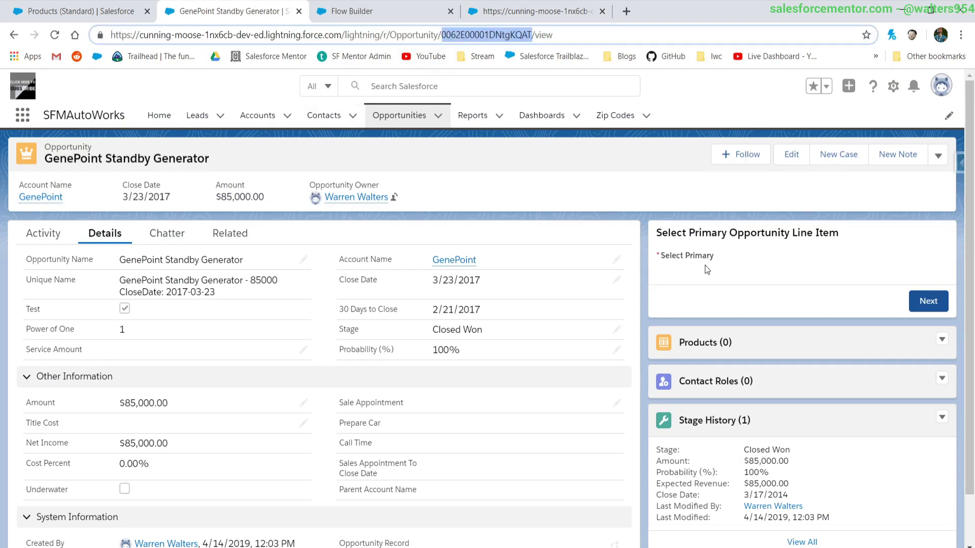
pyautogui.scroll(-1, 683, 301)
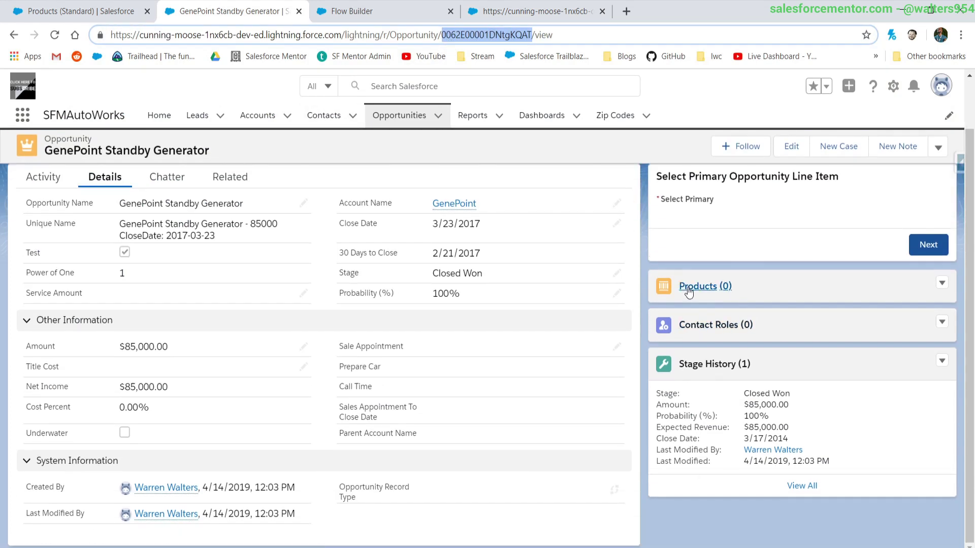
pyautogui.click(518, 4)
pyautogui.doubleClick(400, 383)
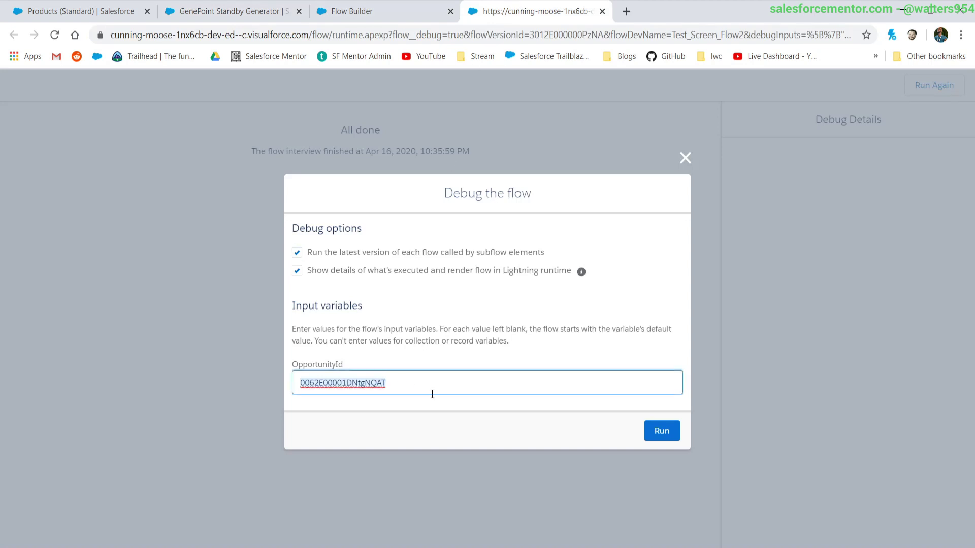
pyautogui.hotkey('ctrl', 'v')
pyautogui.click(662, 431)
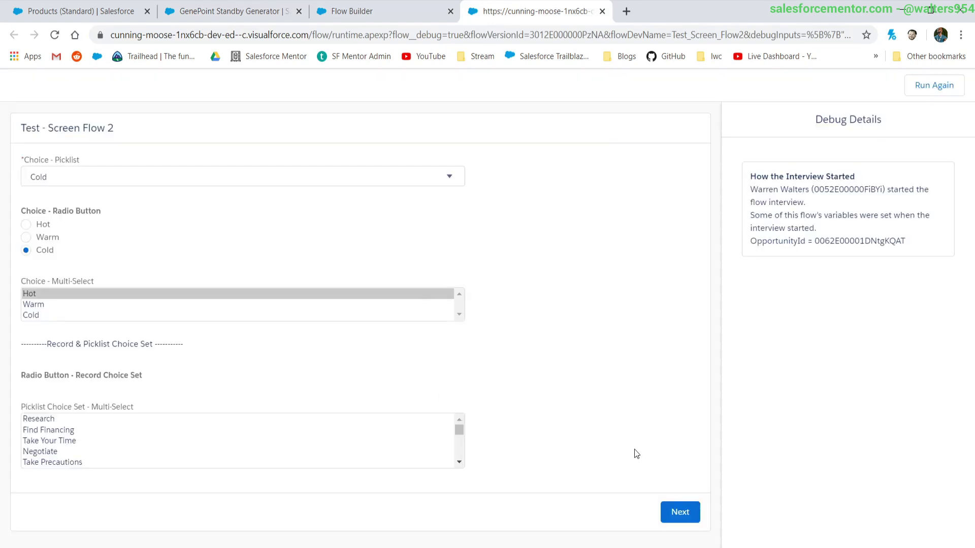
# Advance to the second flow screen, examine its default radio, multi-select and picklist options, then return to Flow Builder
pyautogui.click(694, 513)
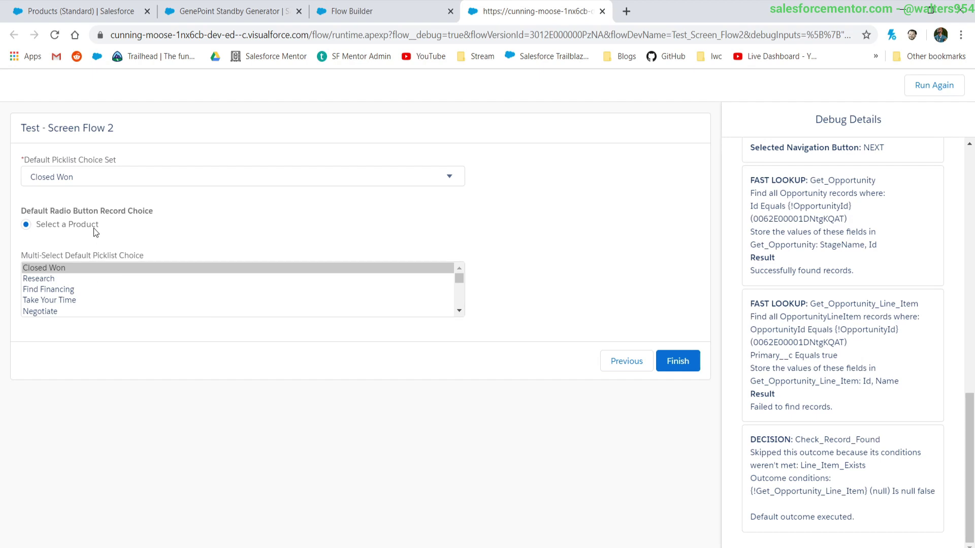
pyautogui.scroll(-5, 94, 313)
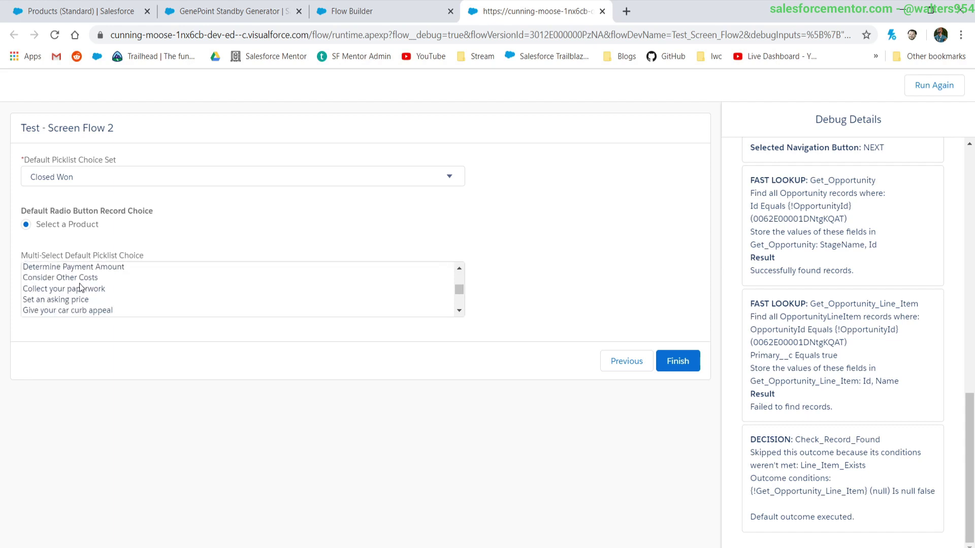
pyautogui.scroll(5, 132, 283)
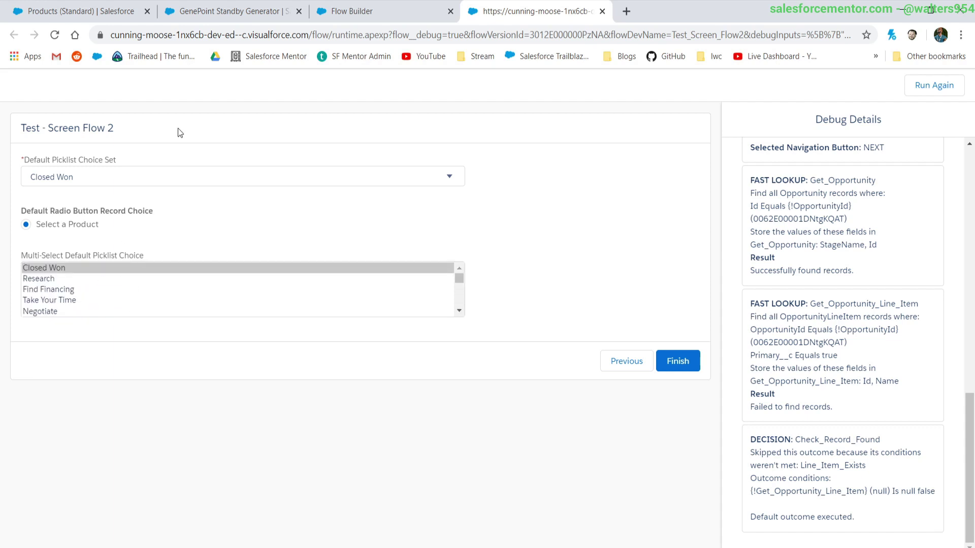
pyautogui.click(90, 181)
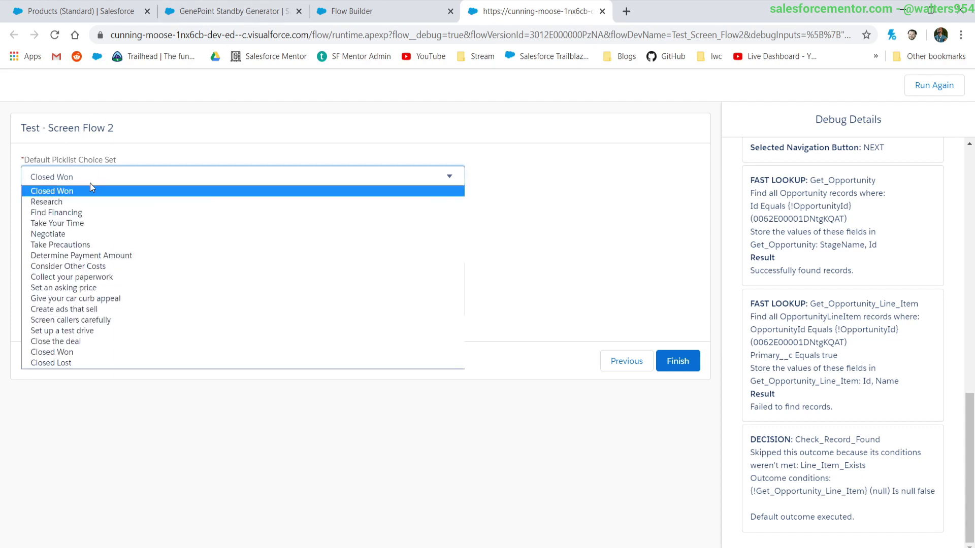
pyautogui.click(572, 212)
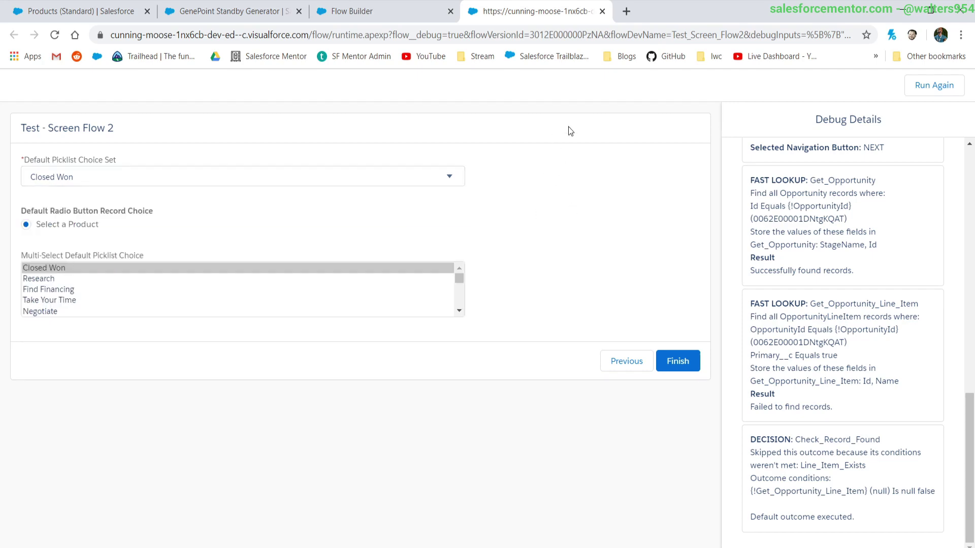
pyautogui.hotkey('ctrl', 'shift', 'Tab')
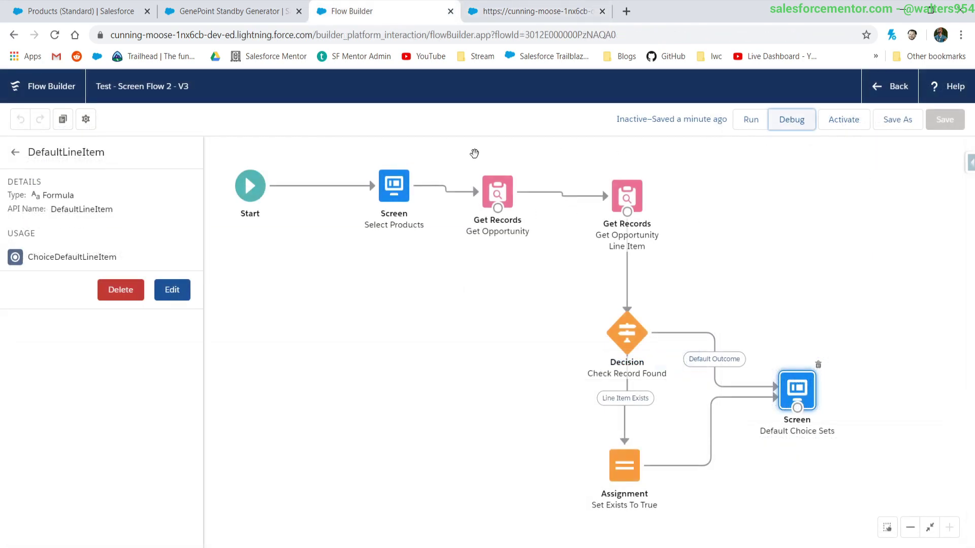